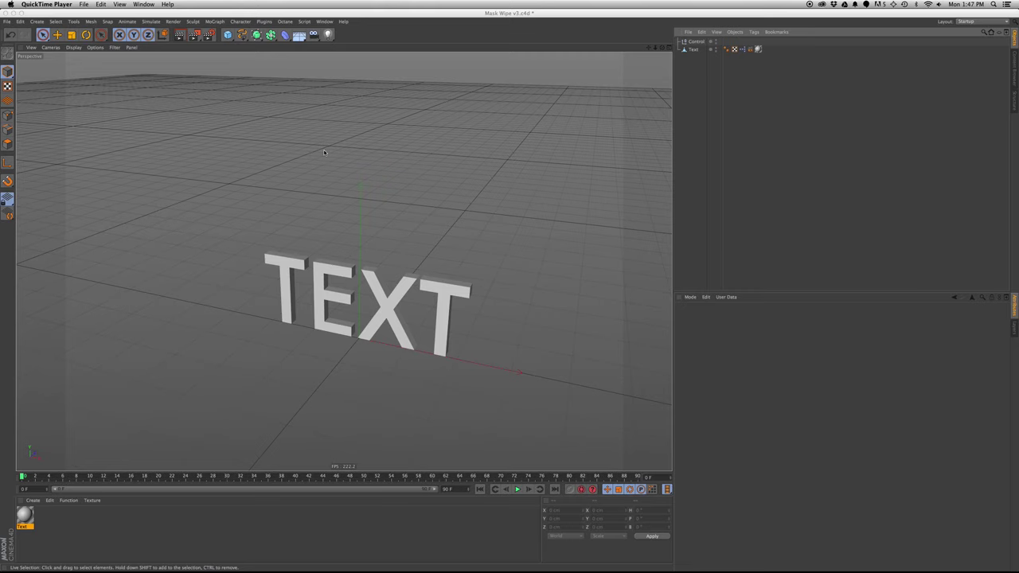
Inspect the Text material's alpha channel with its gradient texture, and close the Material Editor.
click(116, 289)
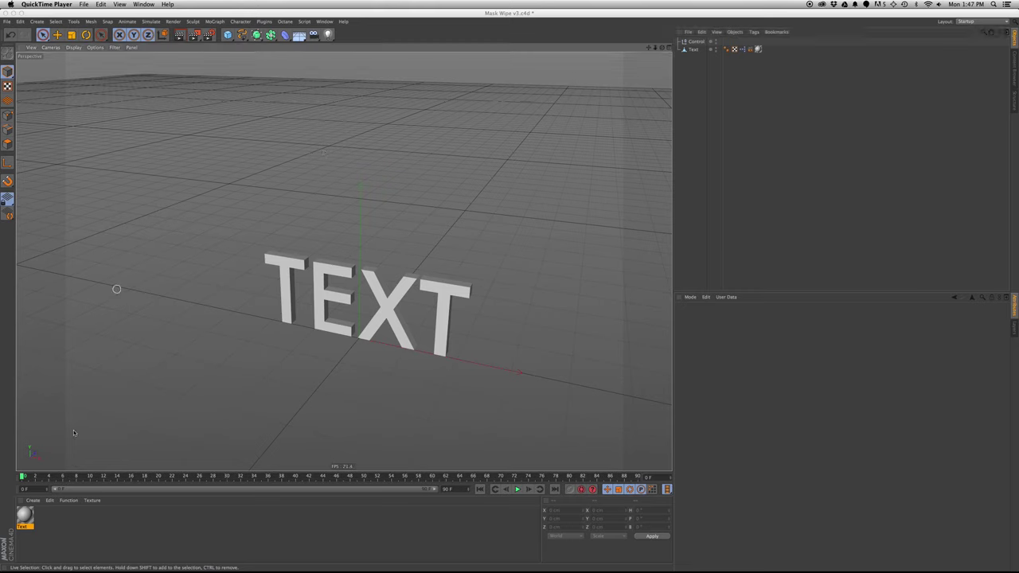
double_click(26, 517)
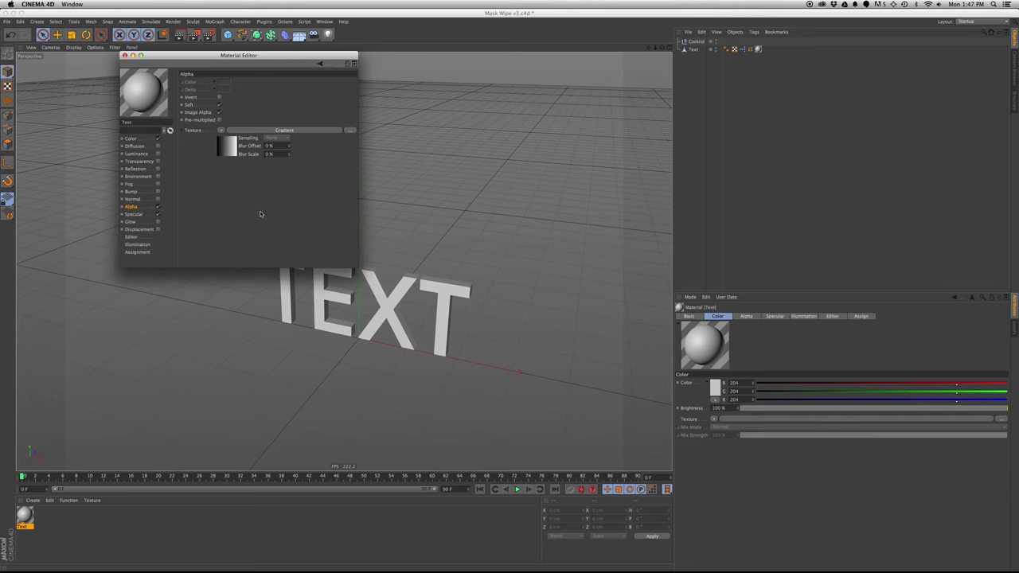
key(super+w)
Set the Control null's Animate value to 40%, try a larger X Gap, and undo the gap change.
click(696, 42)
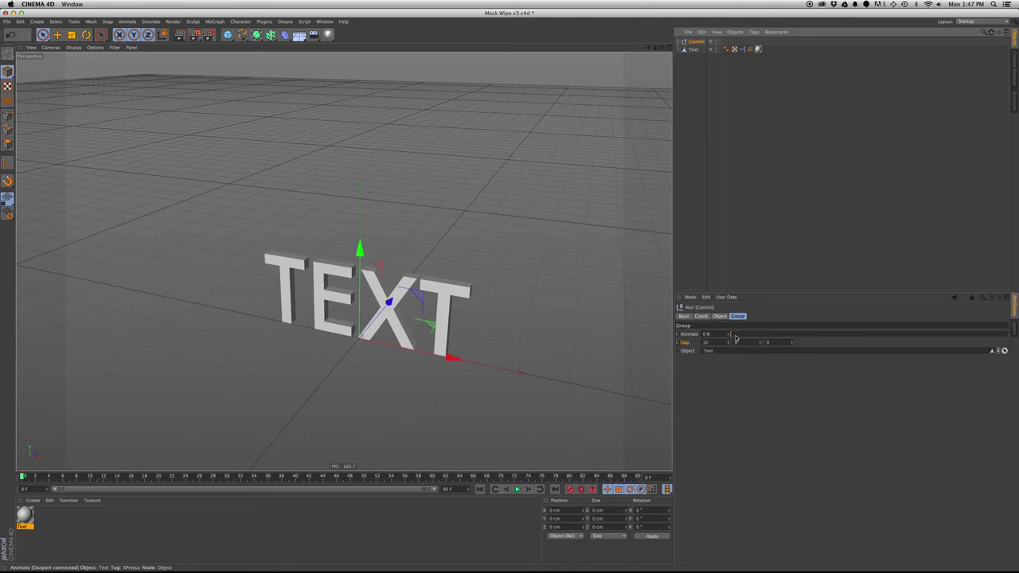
drag(736, 337, 793, 326)
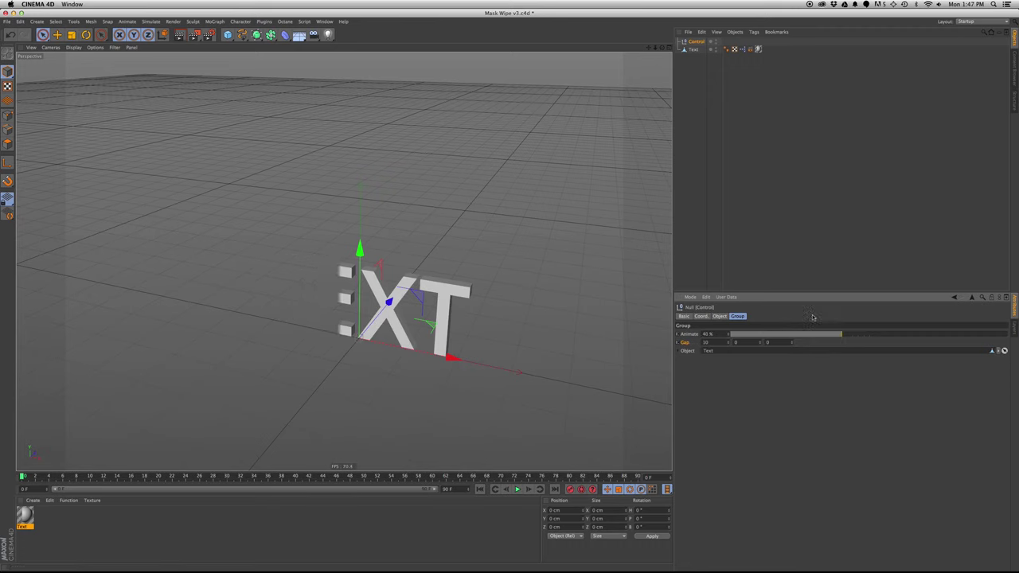
drag(726, 346, 714, 316)
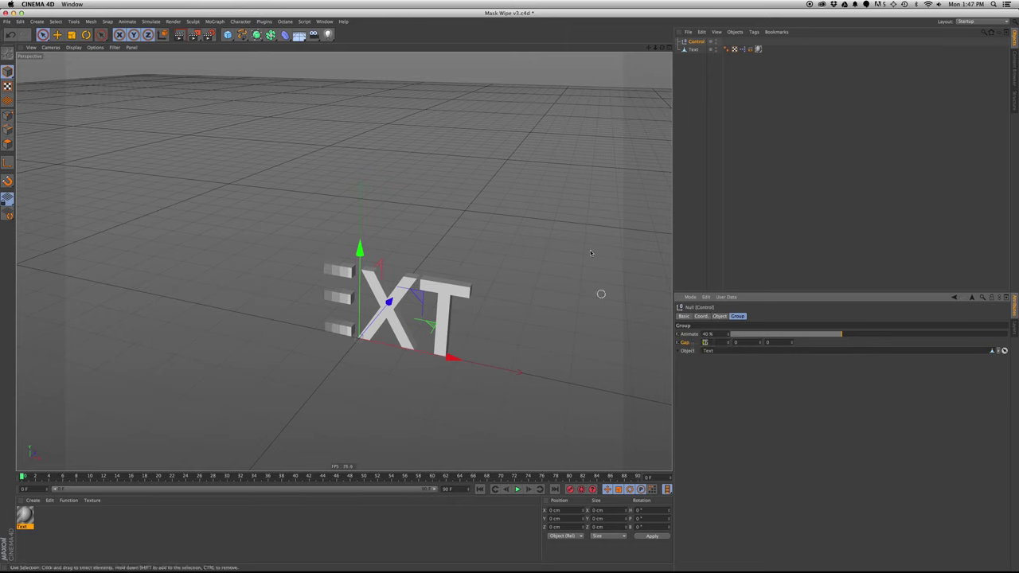
key(super+z)
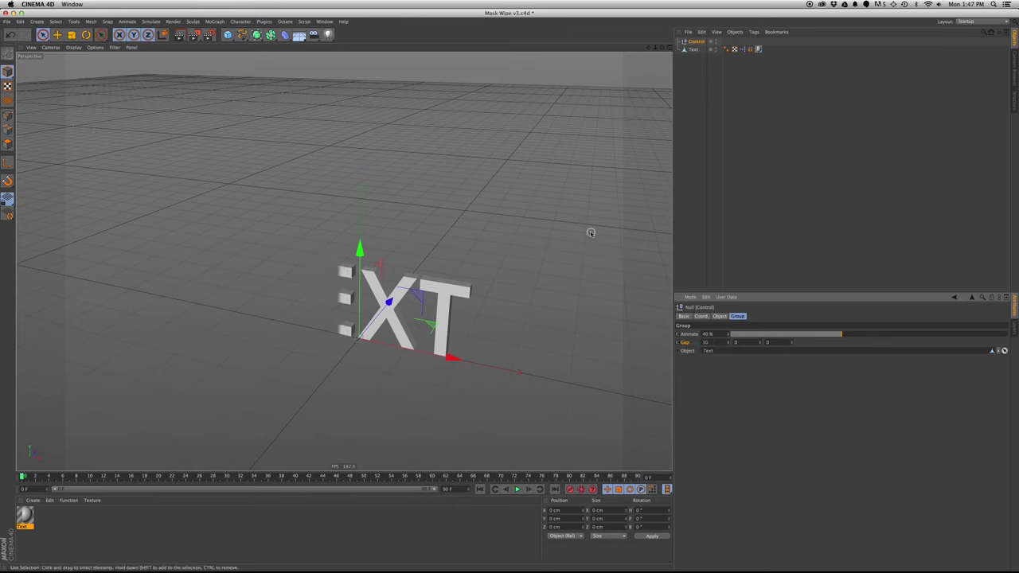
Add a cube and move it back along Z to about 678 cm, behind the text.
drag(228, 34, 301, 45)
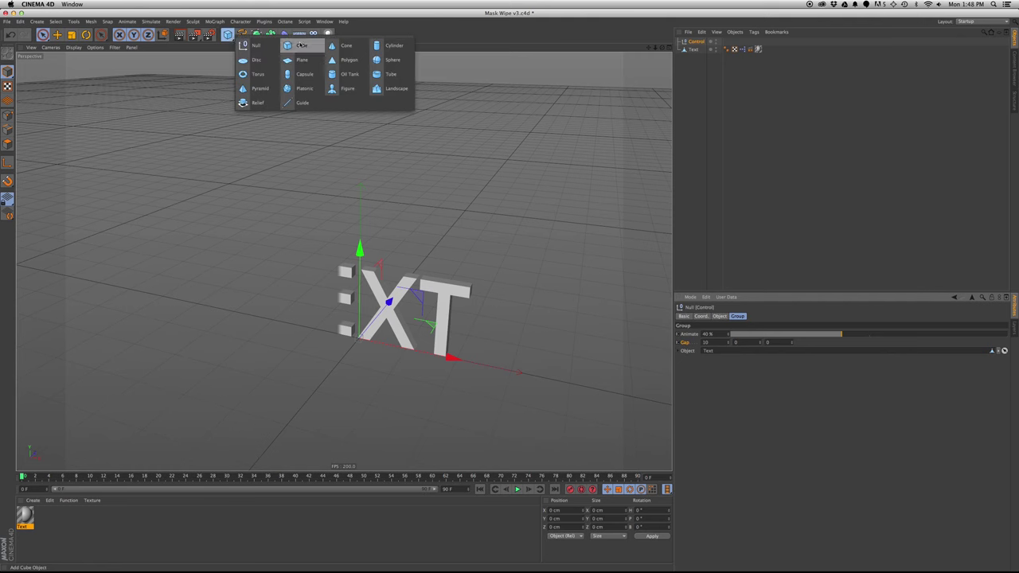
click(301, 46)
alt+drag(452, 250, 498, 148)
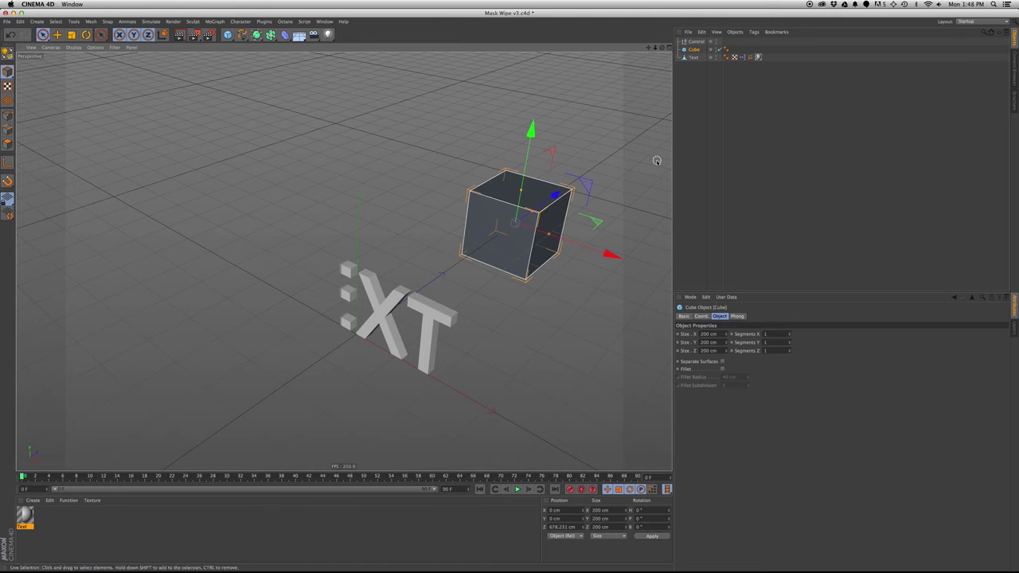
Link the editable cube as the Control null's Object and move the texture tag from Text to the cube.
click(695, 42)
drag(691, 51, 745, 353)
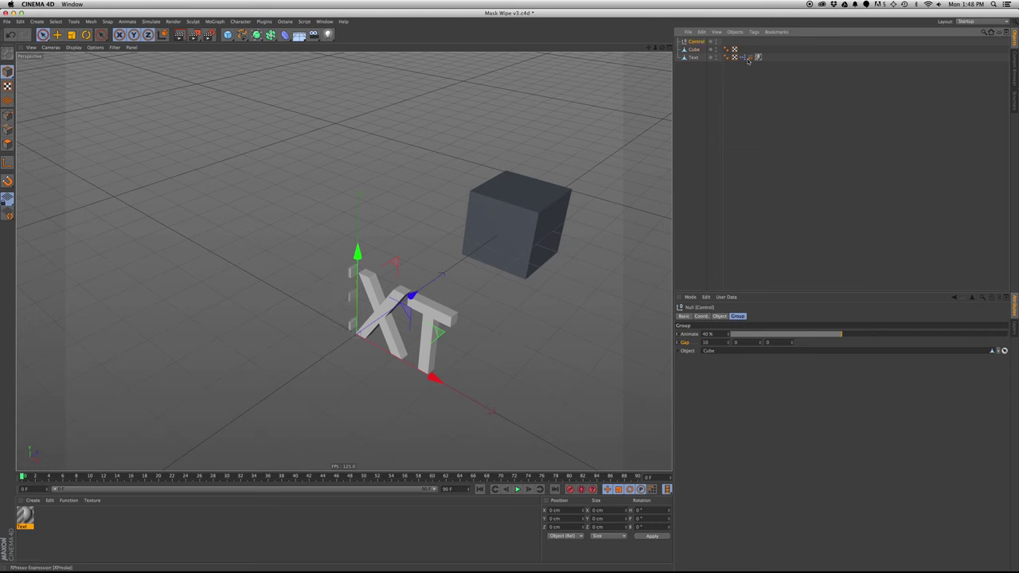
drag(759, 58, 749, 50)
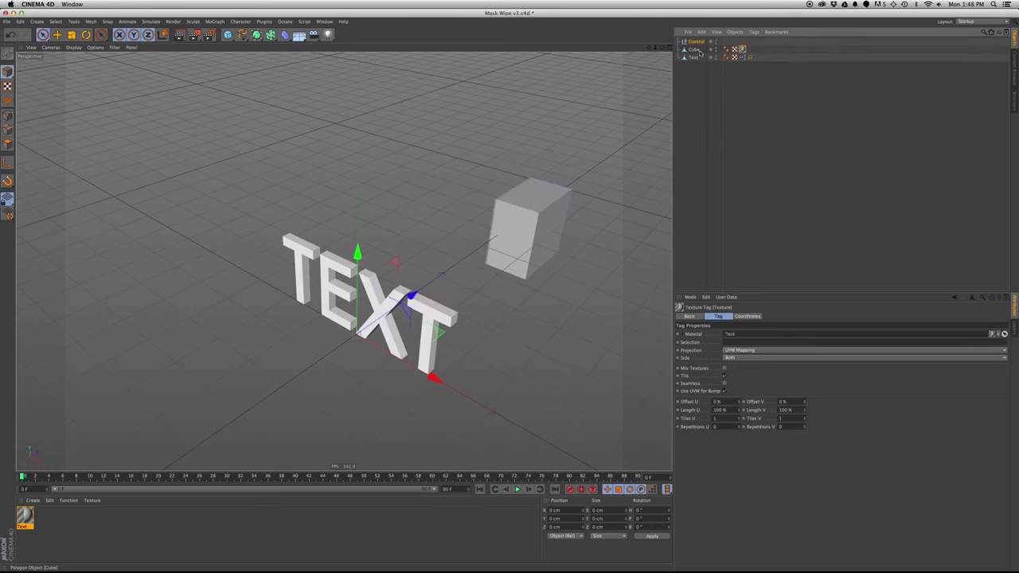
Set the Control null's Animate value back to 0%.
click(694, 50)
click(695, 42)
drag(749, 329, 576, 289)
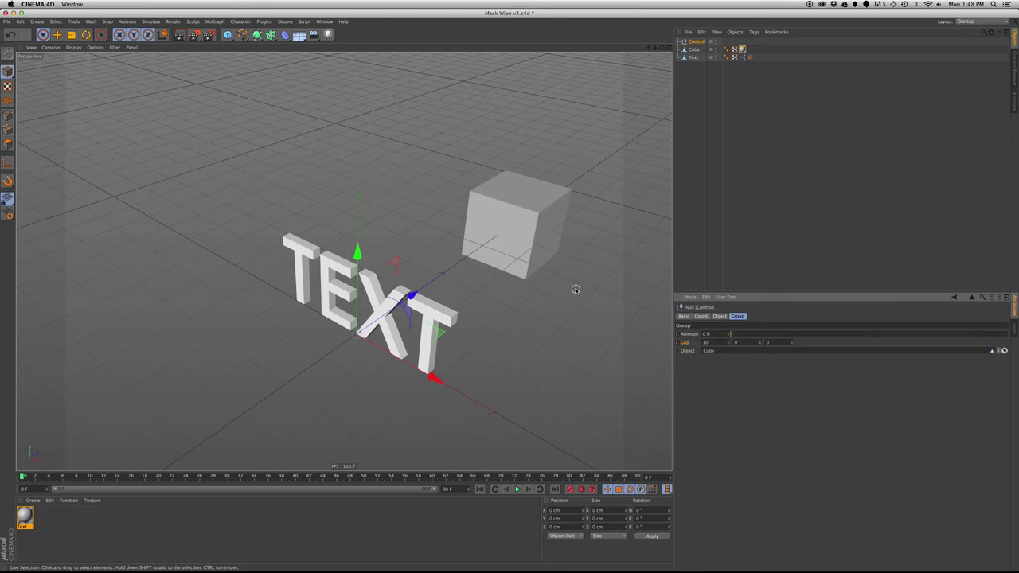
Duplicate the Text material and review the copy's alpha gradient alongside the XPresso network on the Text object.
double_click(741, 58)
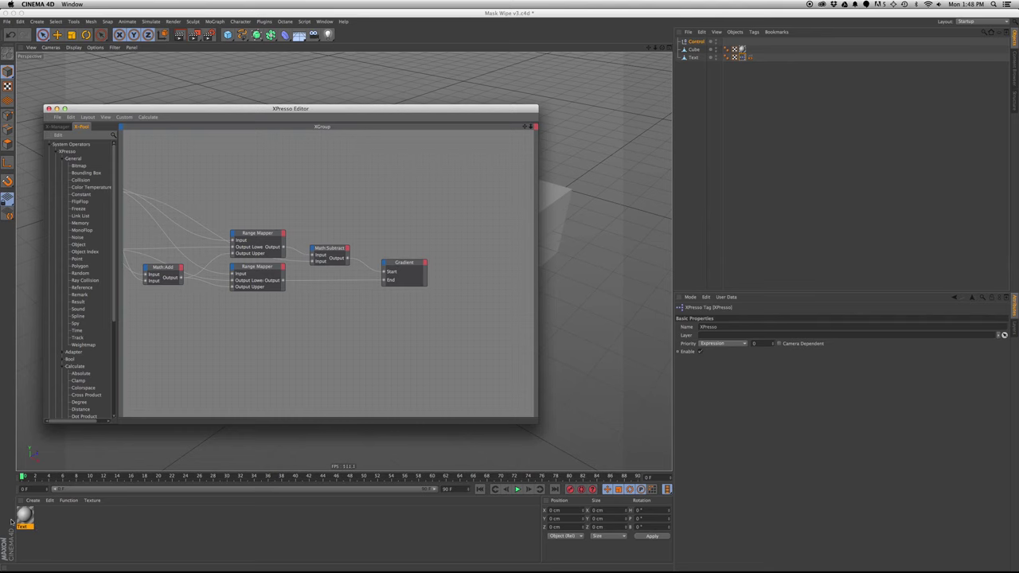
ctrl+drag(26, 516, 58, 522)
double_click(46, 517)
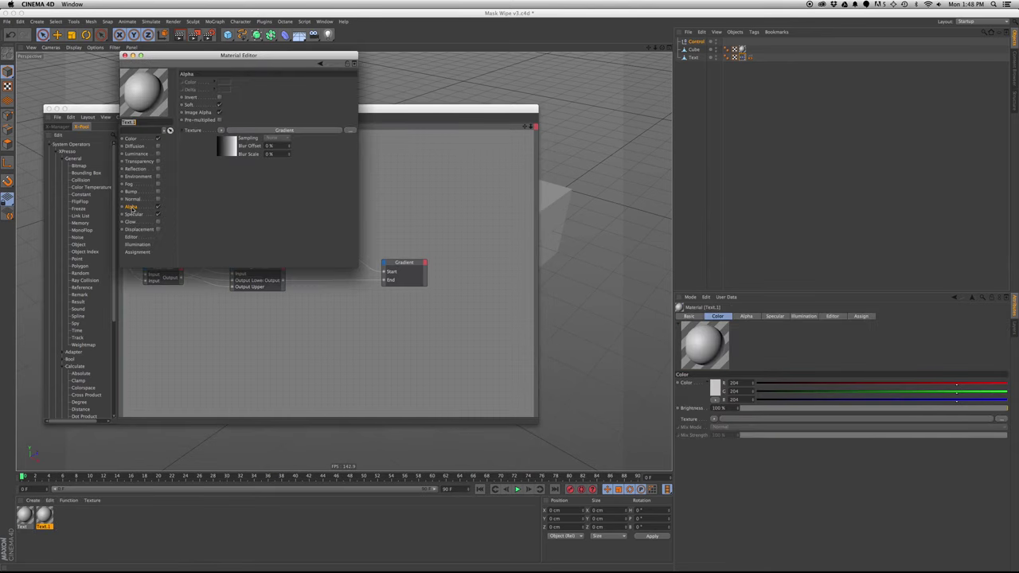
click(133, 209)
drag(274, 131, 337, 223)
key(super+w)
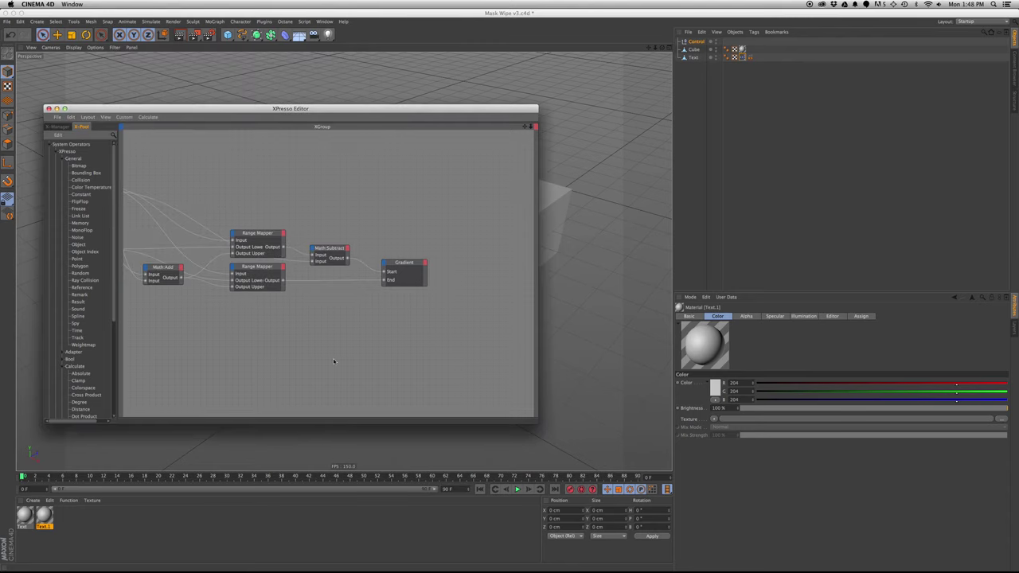
key(super+w)
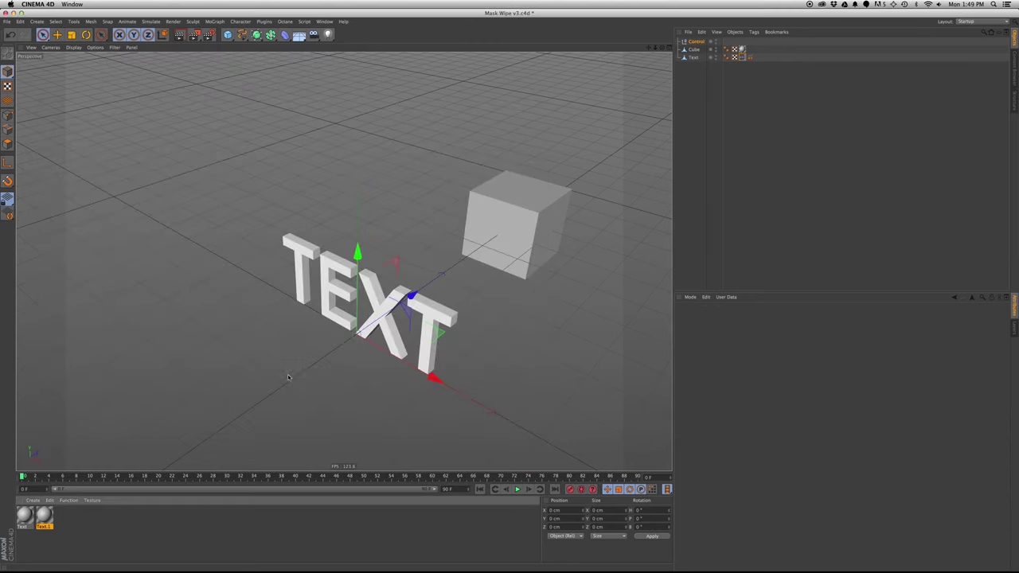
Create a new project, add a cube and make it editable.
key(super+n)
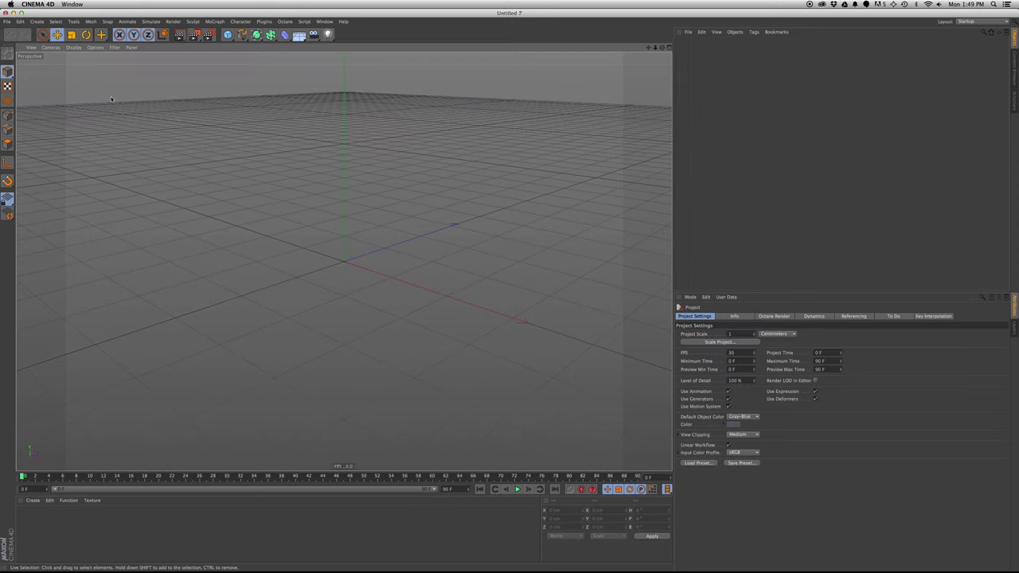
click(228, 34)
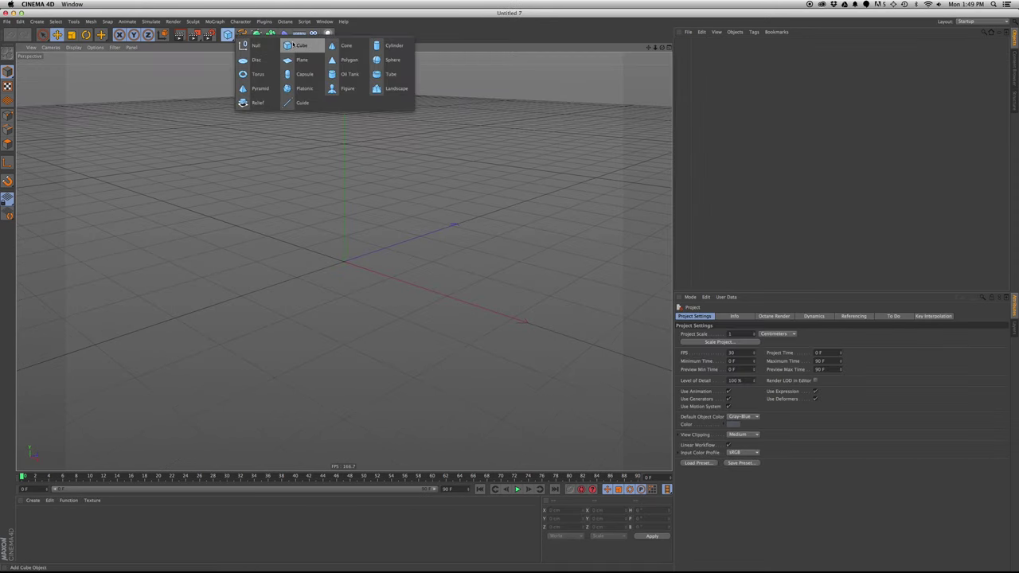
click(296, 45)
click(228, 34)
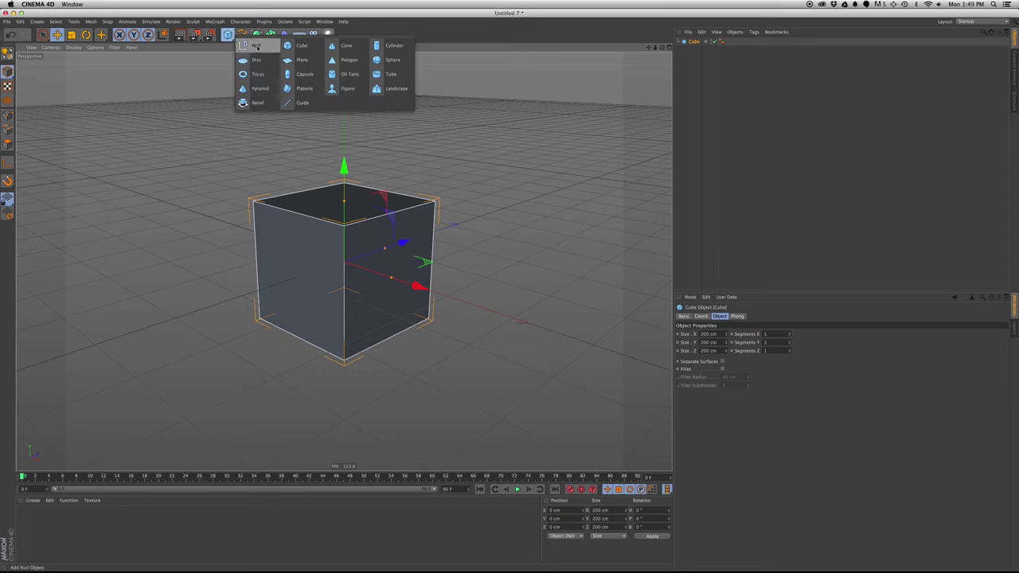
key(c)
Add a null object to the scene and rename it Xpresso.
click(230, 35)
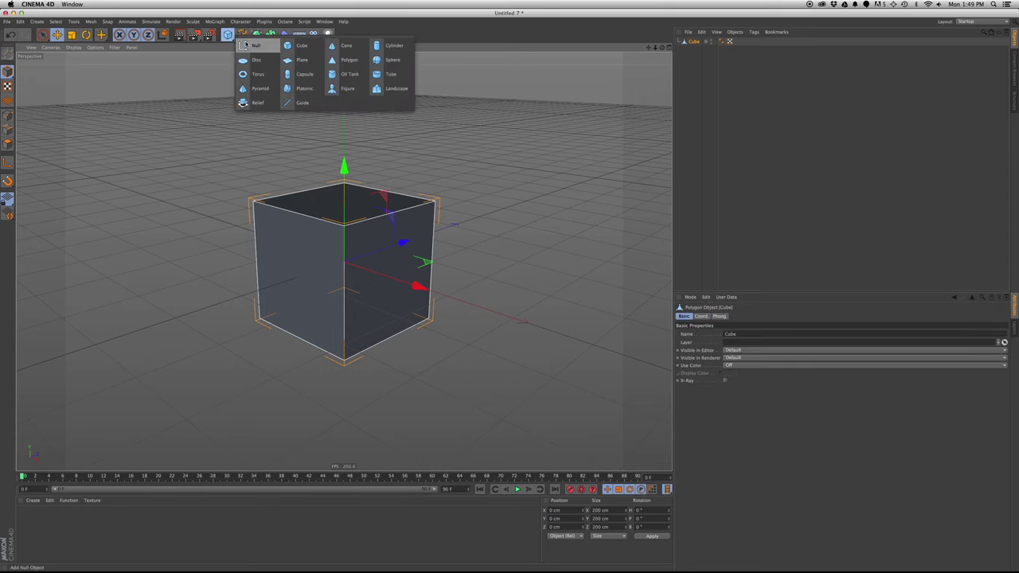
click(245, 45)
drag(692, 49, 695, 38)
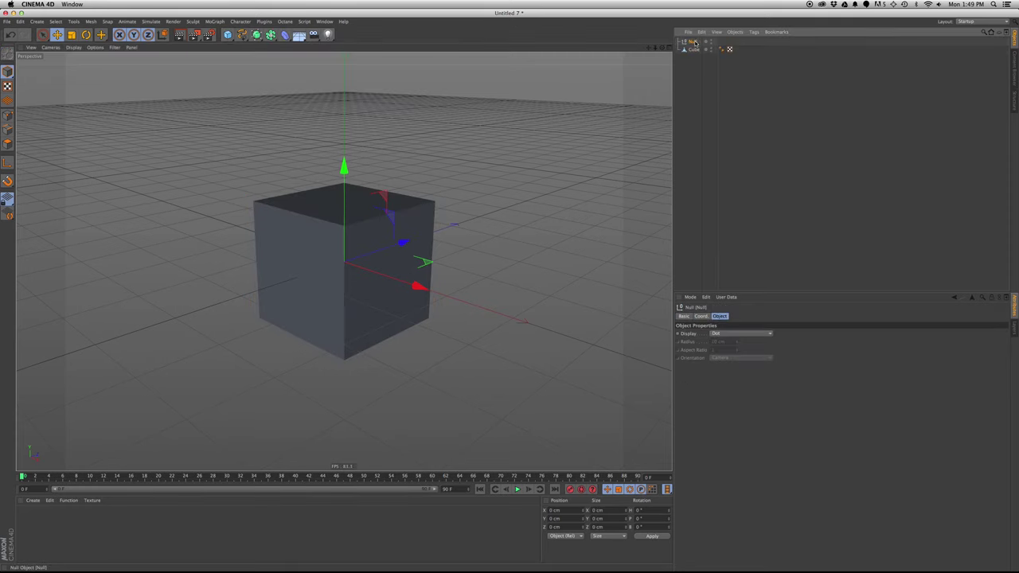
double_click(693, 41)
text(Xpresso)
key(Return)
Add an XPresso tag to the Xpresso null.
right_click(697, 41)
mouse_move(720, 43)
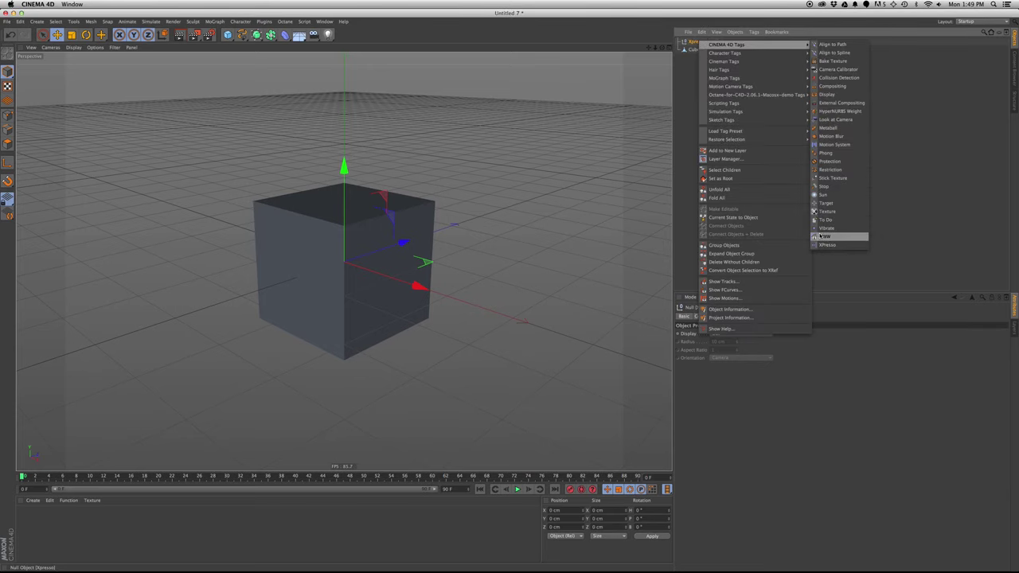
click(828, 246)
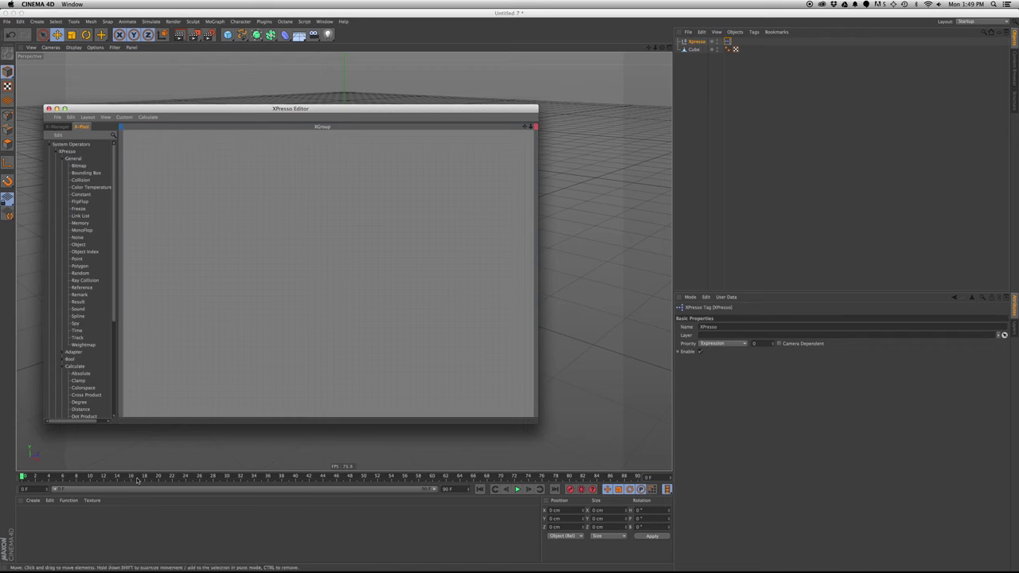
Create a new material, enable its Alpha channel and load a Gradient shader as the alpha texture.
click(91, 538)
double_click(91, 539)
double_click(25, 516)
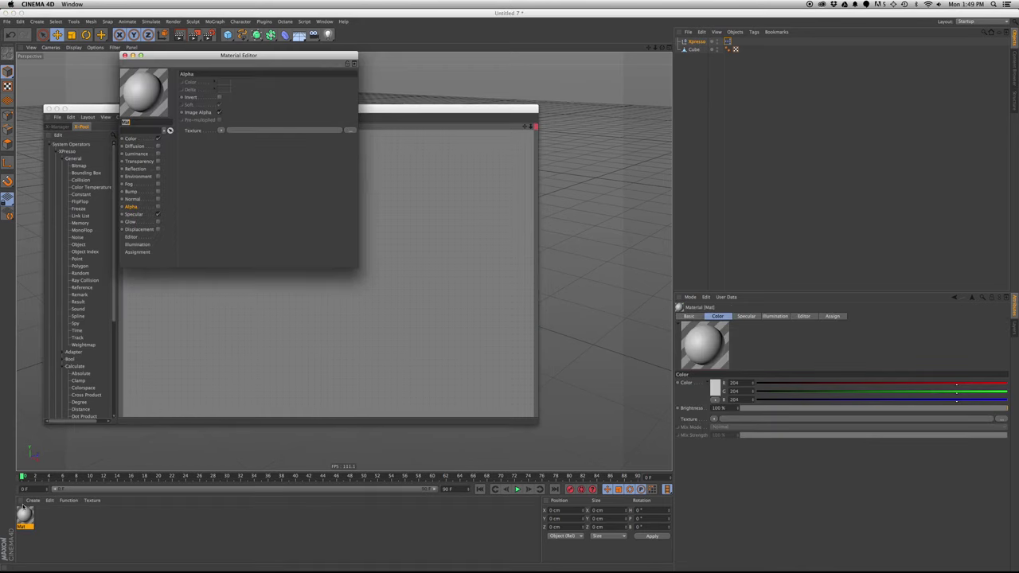
click(158, 207)
click(220, 129)
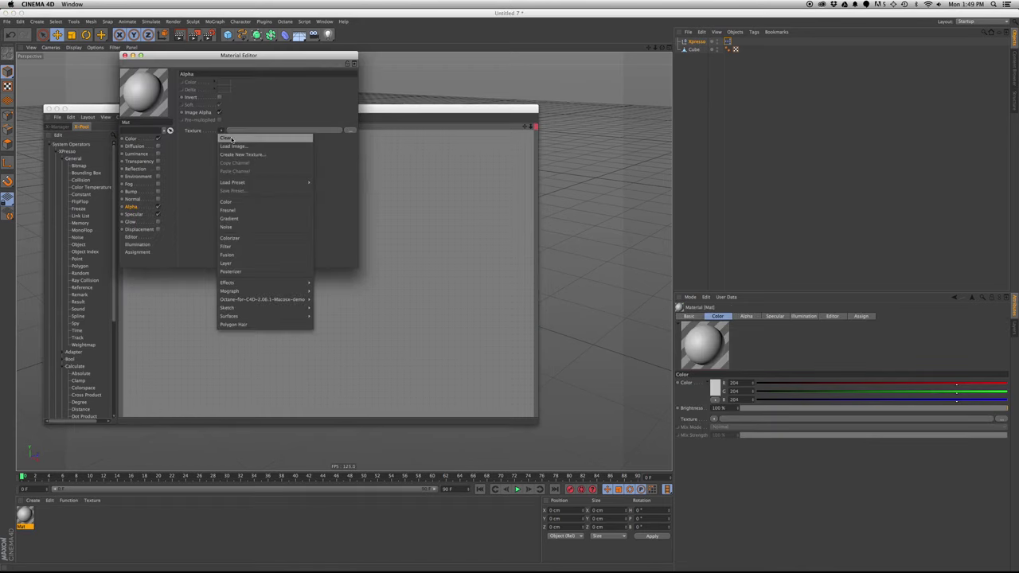
click(254, 218)
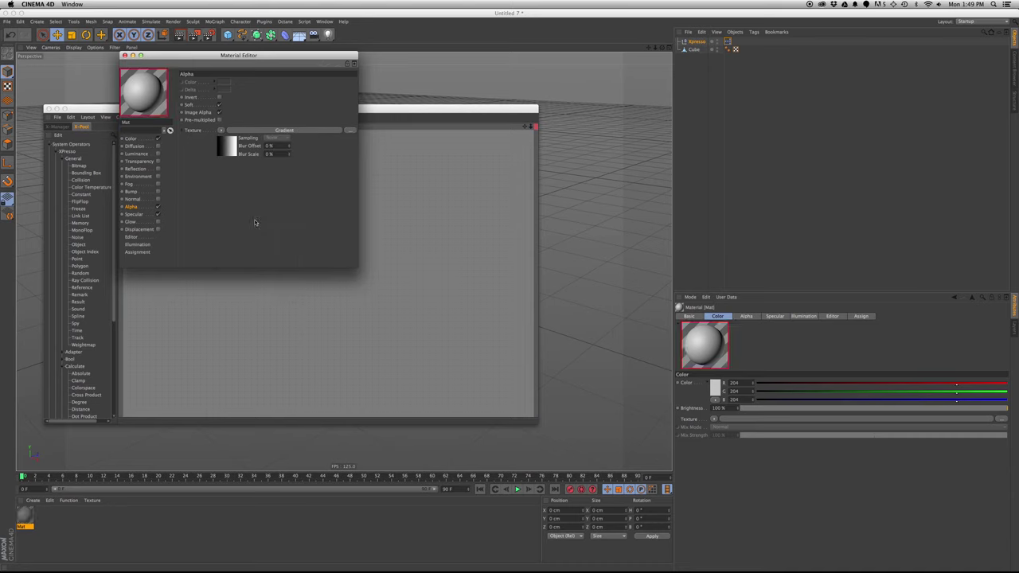
Set the alpha gradient's type to 3D - Linear and close the Material Editor.
click(228, 152)
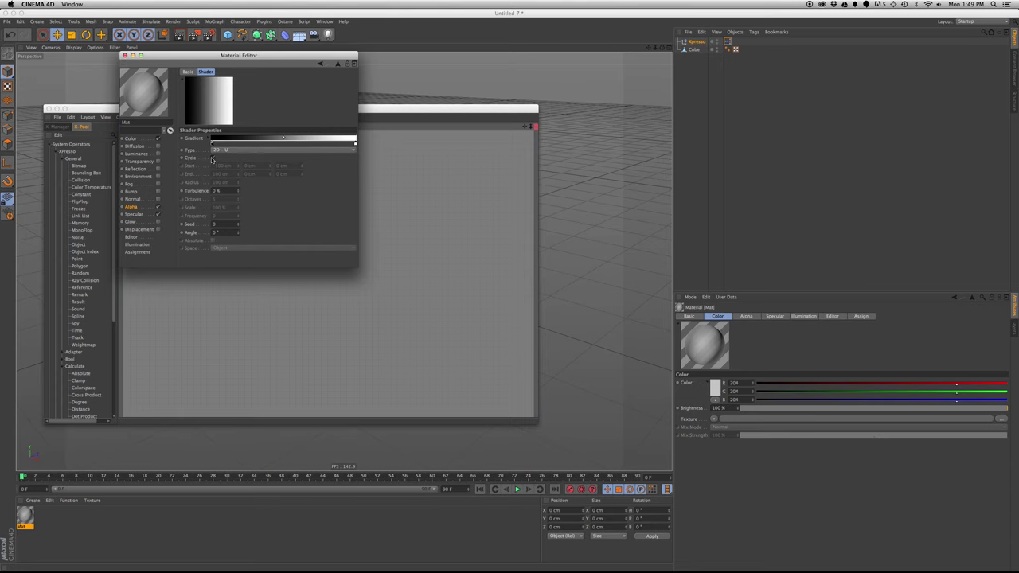
click(223, 151)
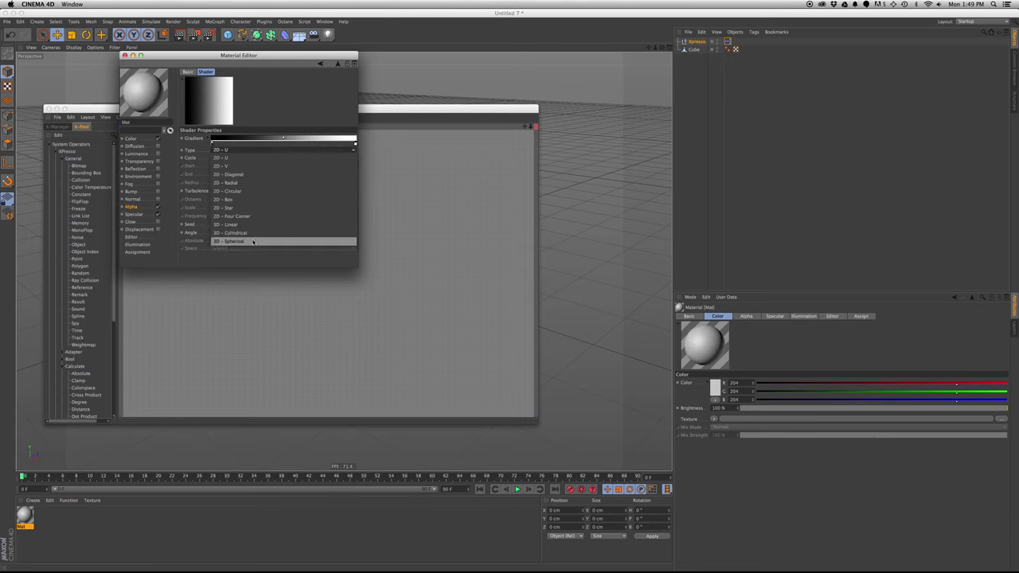
click(252, 228)
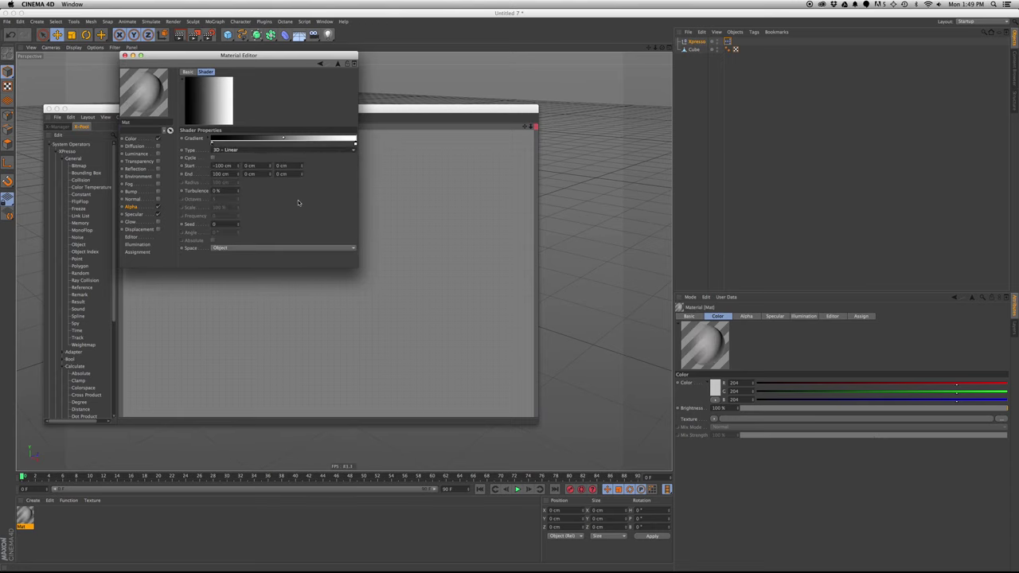
key(super+w)
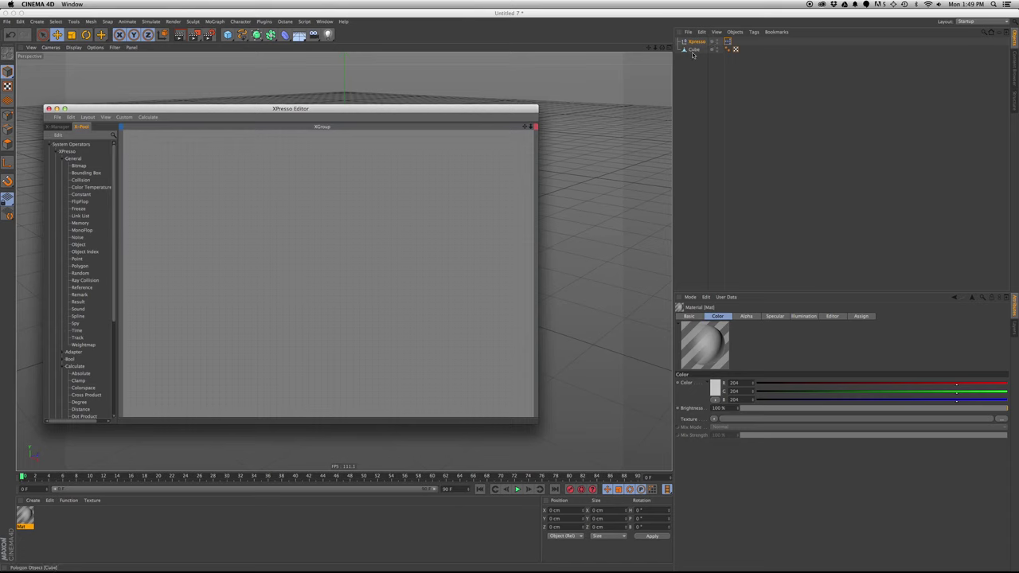
Add the Cube object and a Bounding Box operator as nodes in the XPresso network.
drag(692, 51, 179, 227)
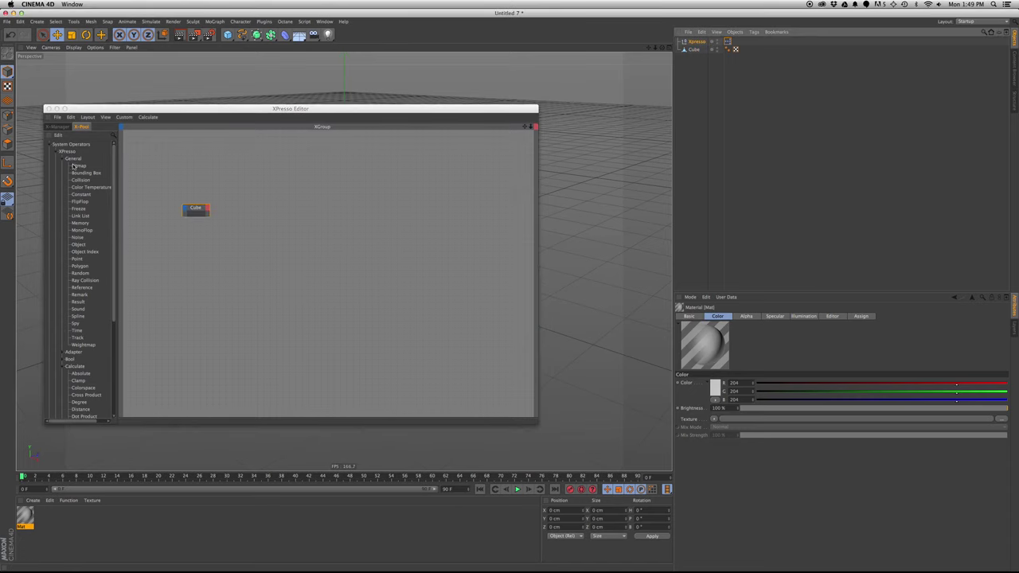
click(63, 159)
click(63, 180)
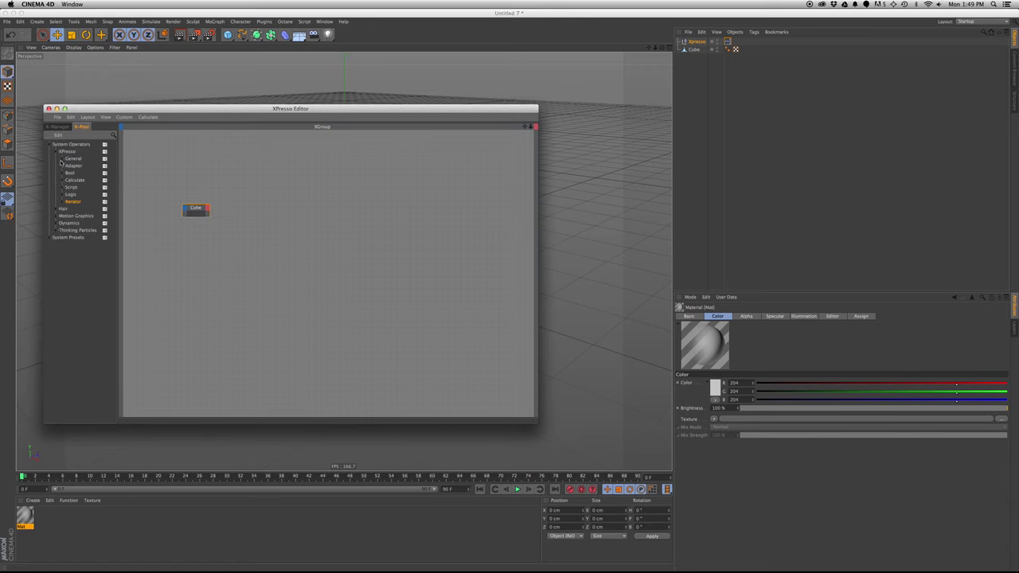
click(58, 151)
click(57, 151)
click(63, 160)
drag(86, 172, 287, 207)
Give the Cube node an Object output and connect it to the Bounding Box node's Object input.
click(206, 207)
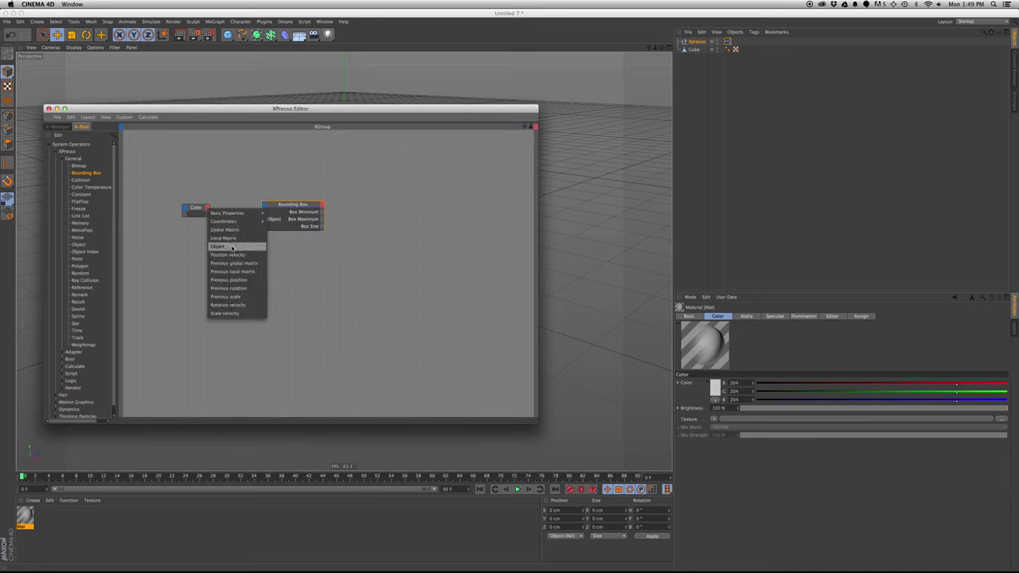
click(227, 210)
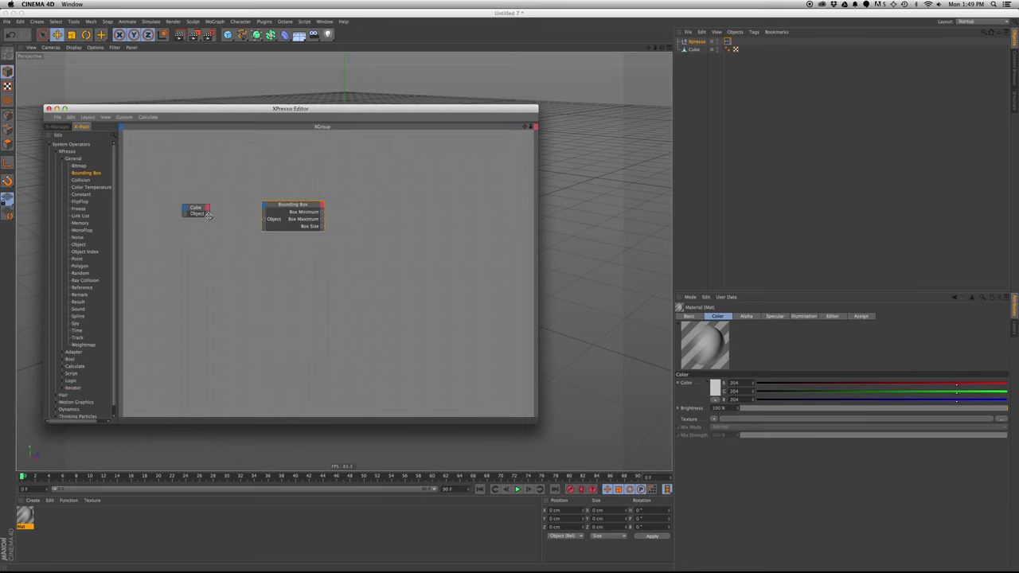
click(210, 217)
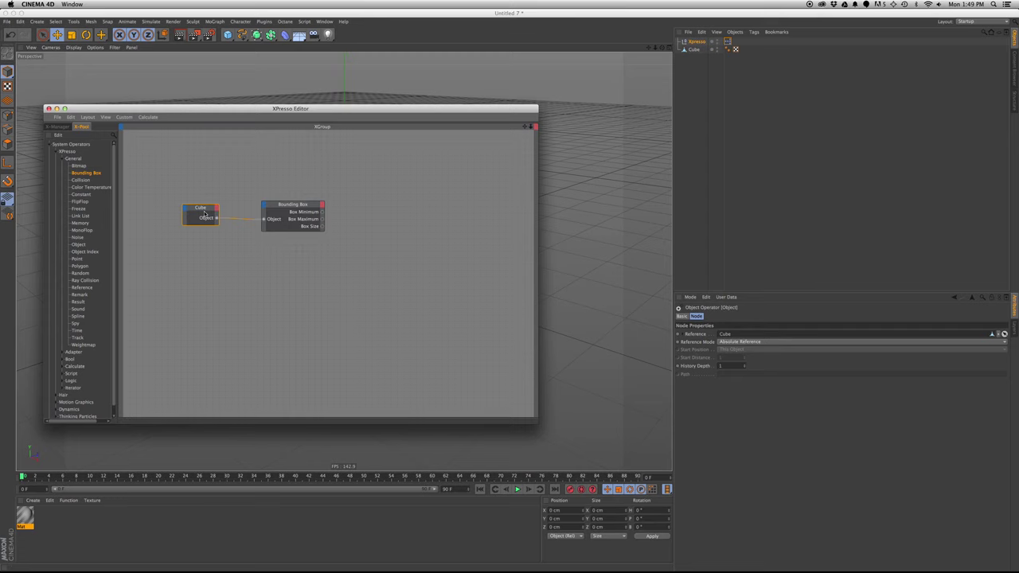
drag(200, 208, 199, 199)
Add Box Point 1 and Box Point 3 outputs to the Bounding Box node and enlarge it to fit its ports.
click(321, 205)
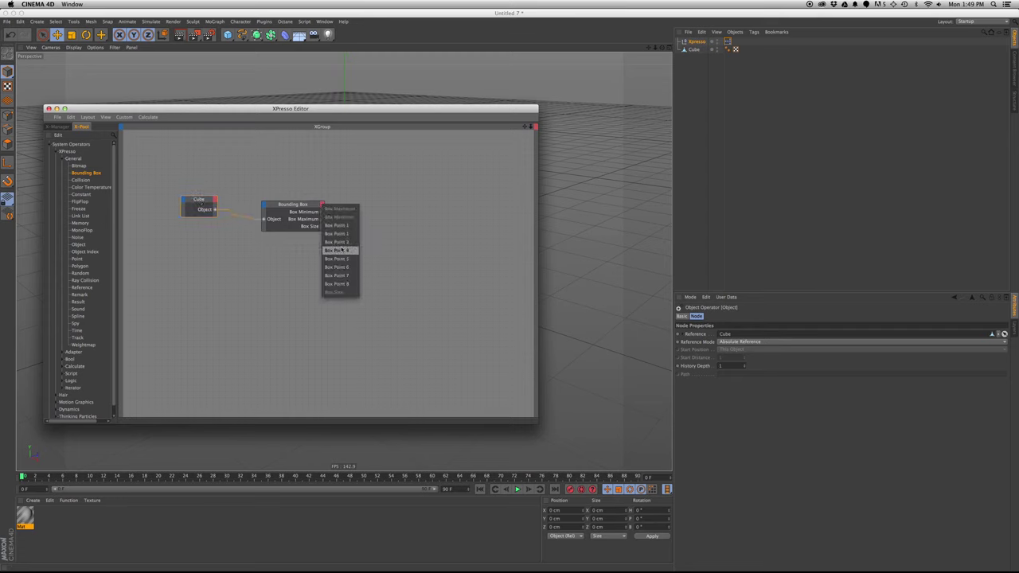
click(345, 227)
click(322, 204)
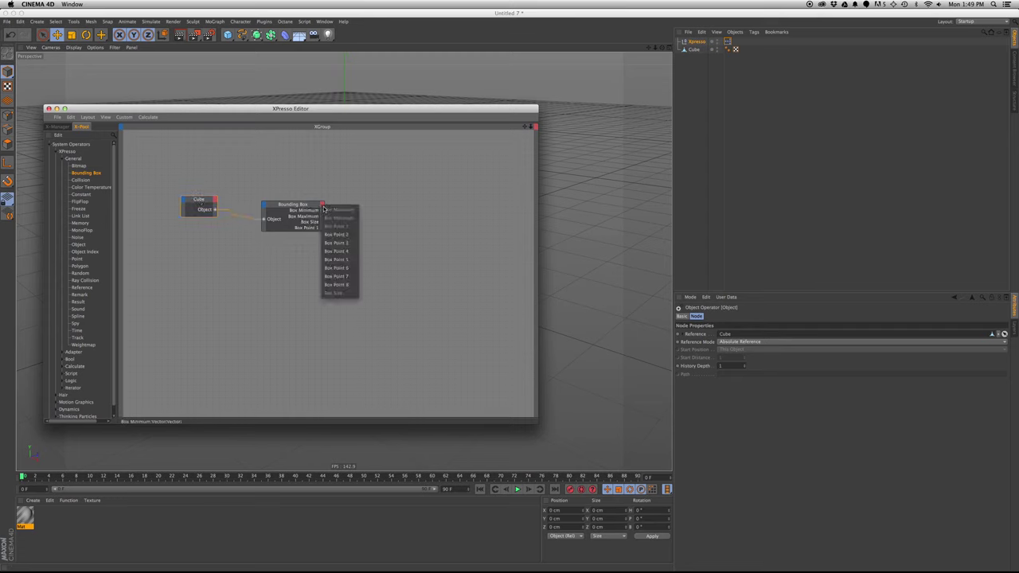
click(344, 243)
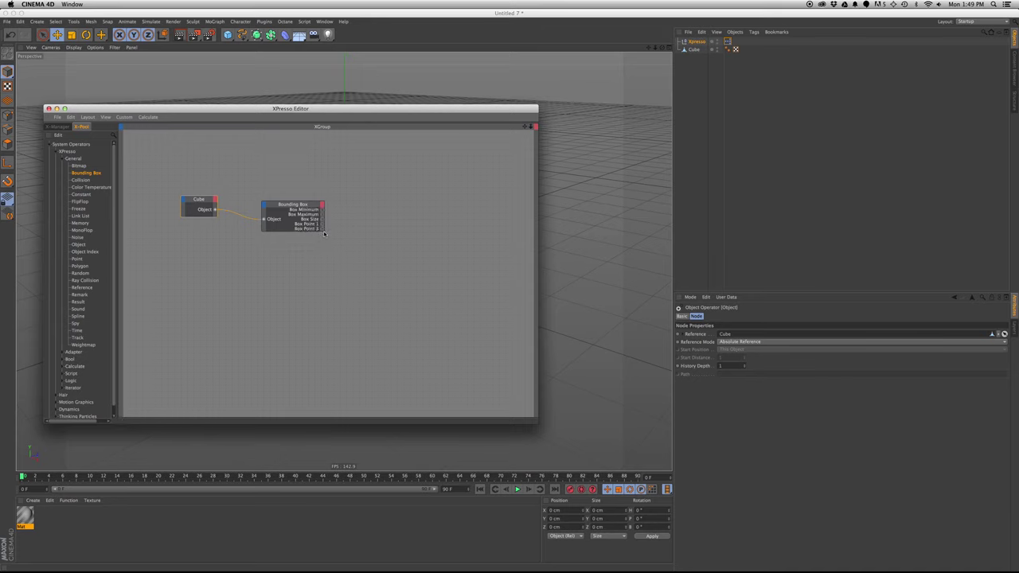
drag(324, 234, 329, 244)
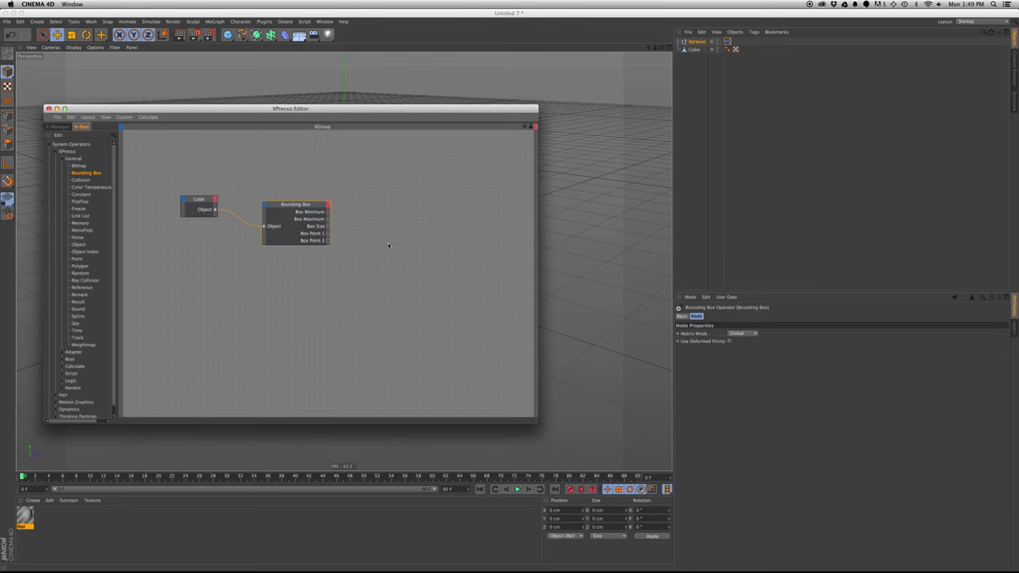
alt+middle_drag(376, 251, 346, 258)
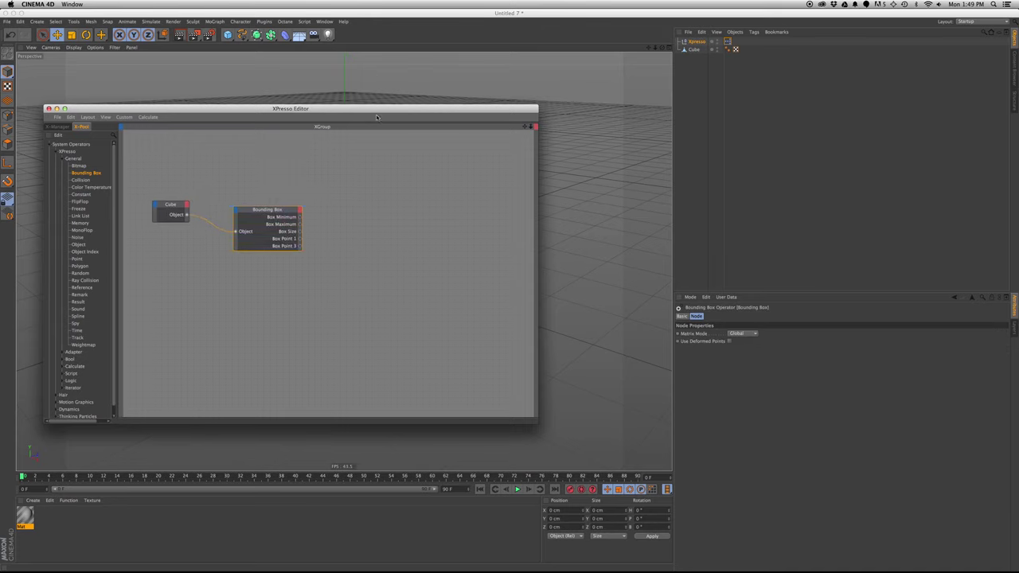
mouse_move(376, 117)
mouse_down()
mouse_move(368, 375)
mouse_move(383, 121)
mouse_up()
scroll(362, 342, down, 4)
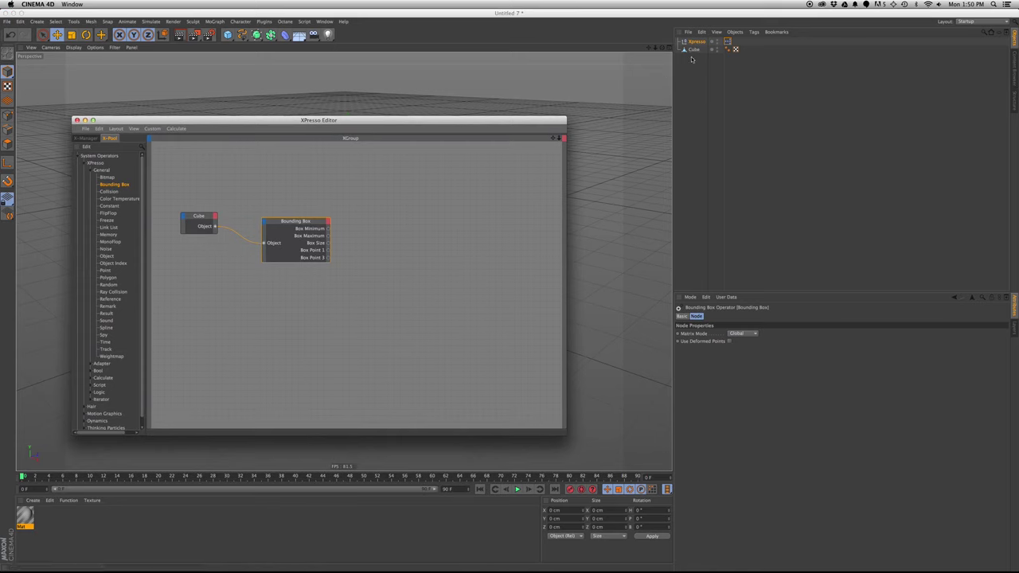
Bring the material's alpha Gradient shader into the XPresso network as a node, close the Material Editor and enlarge the node.
double_click(26, 518)
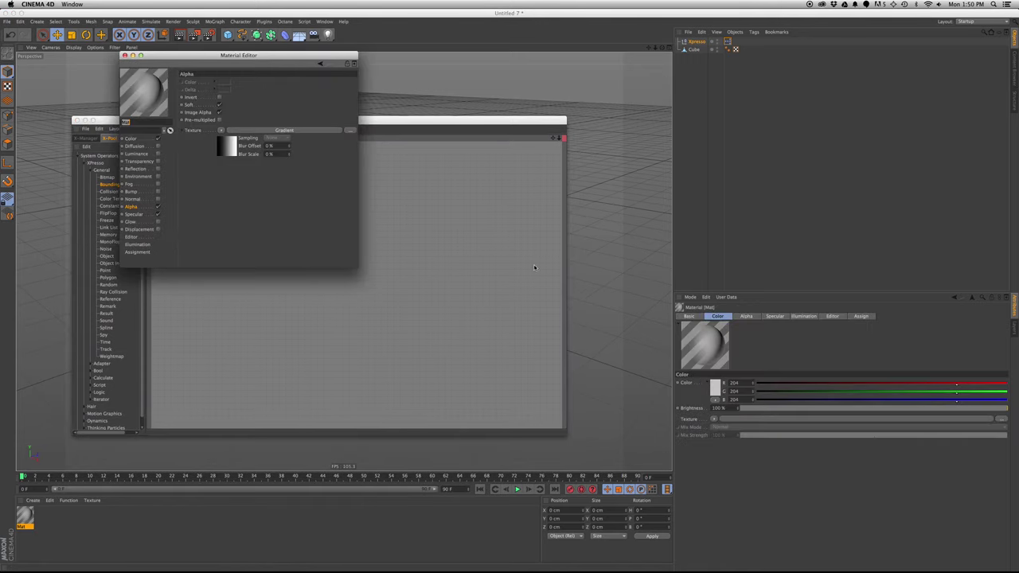
drag(479, 252, 479, 251)
key(super+w)
alt+middle_drag(501, 260, 446, 261)
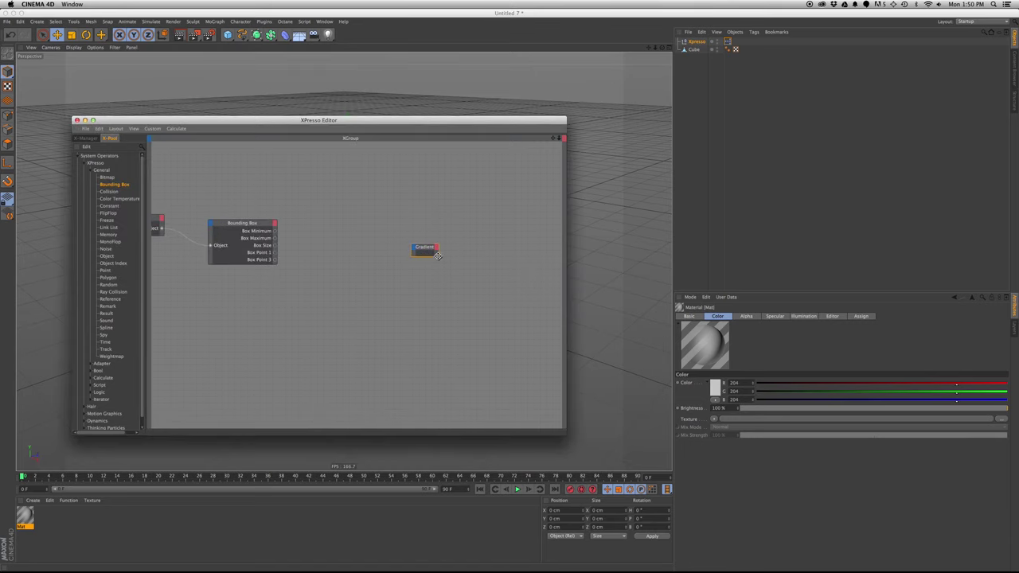
drag(438, 256, 469, 273)
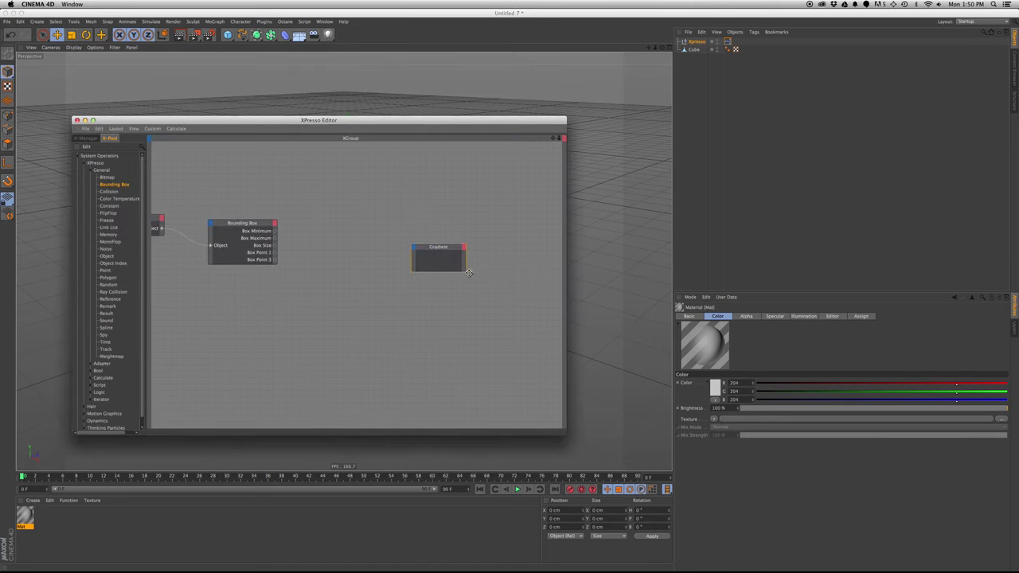
Give the Gradient node Start and End inputs from its shader properties and shift the node away from the Bounding Box node.
click(414, 246)
mouse_move(443, 261)
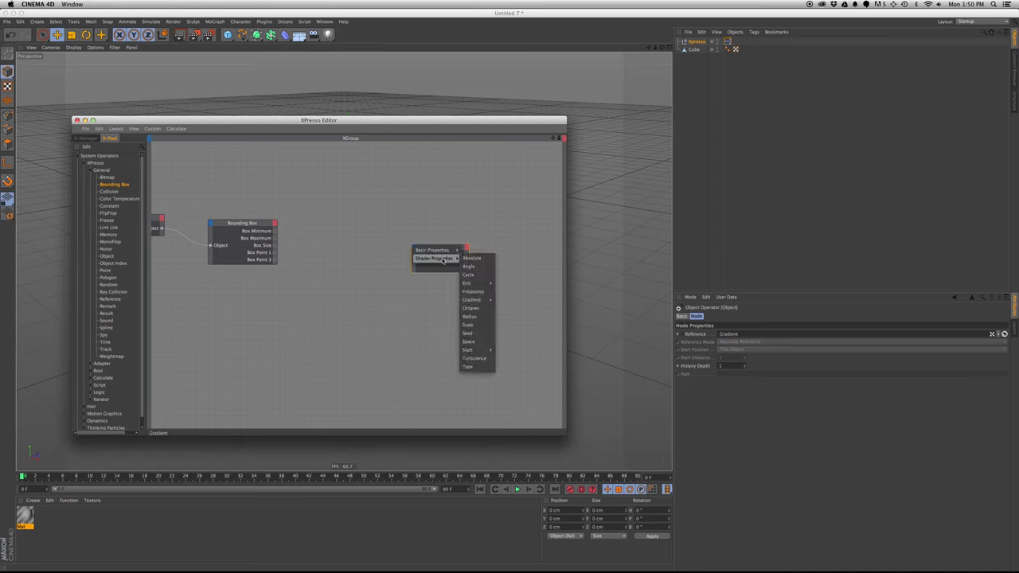
click(505, 350)
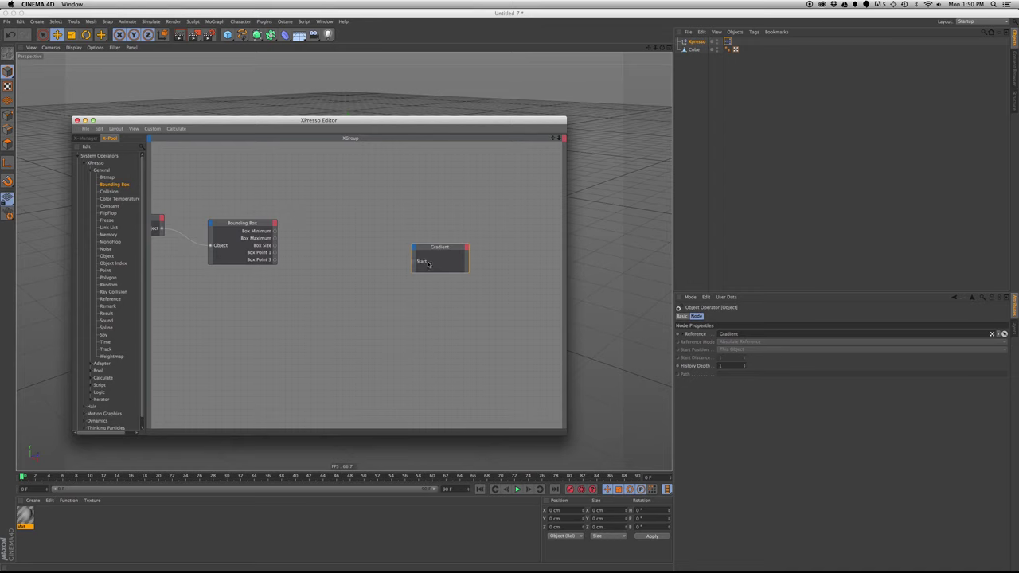
click(415, 249)
mouse_move(439, 262)
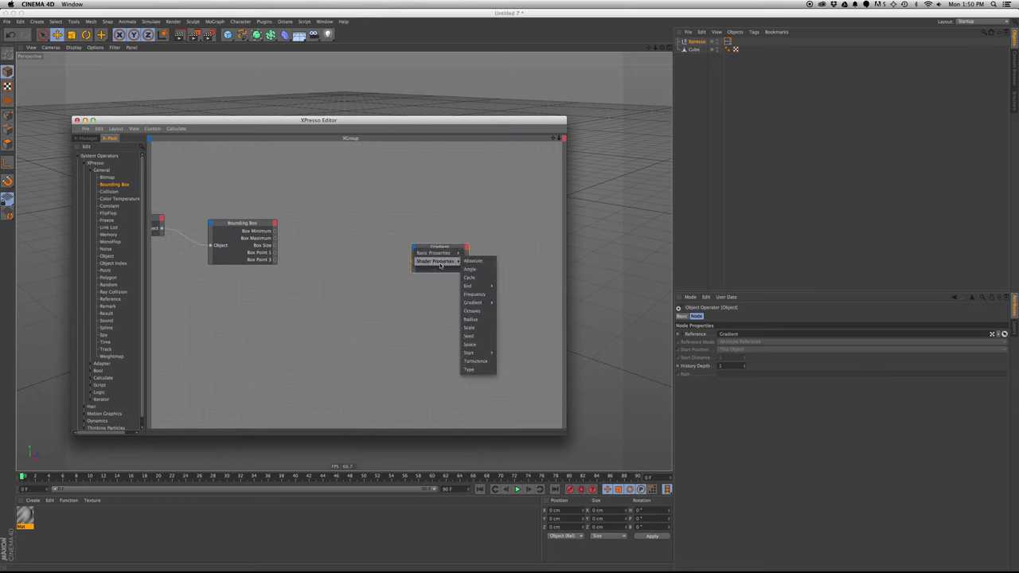
click(503, 286)
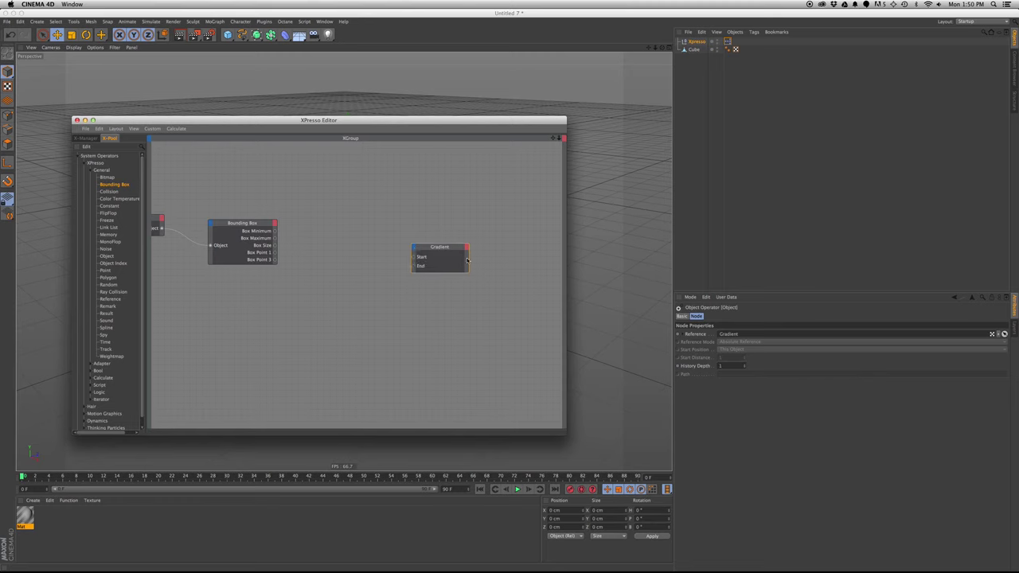
drag(468, 260, 481, 254)
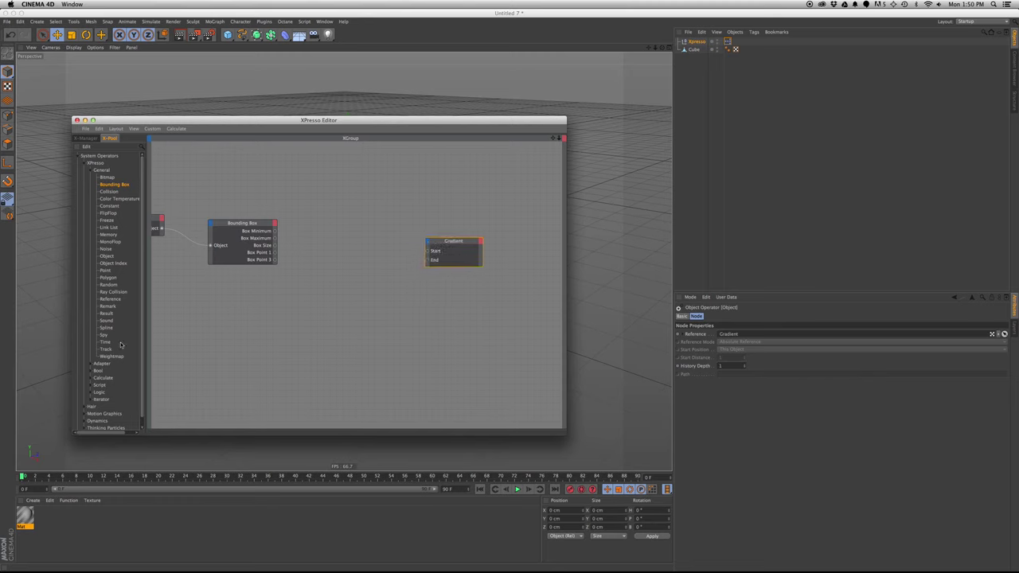
Add a Range Mapper calculation operator between the Bounding Box and Gradient nodes.
click(91, 378)
drag(145, 316, 147, 388)
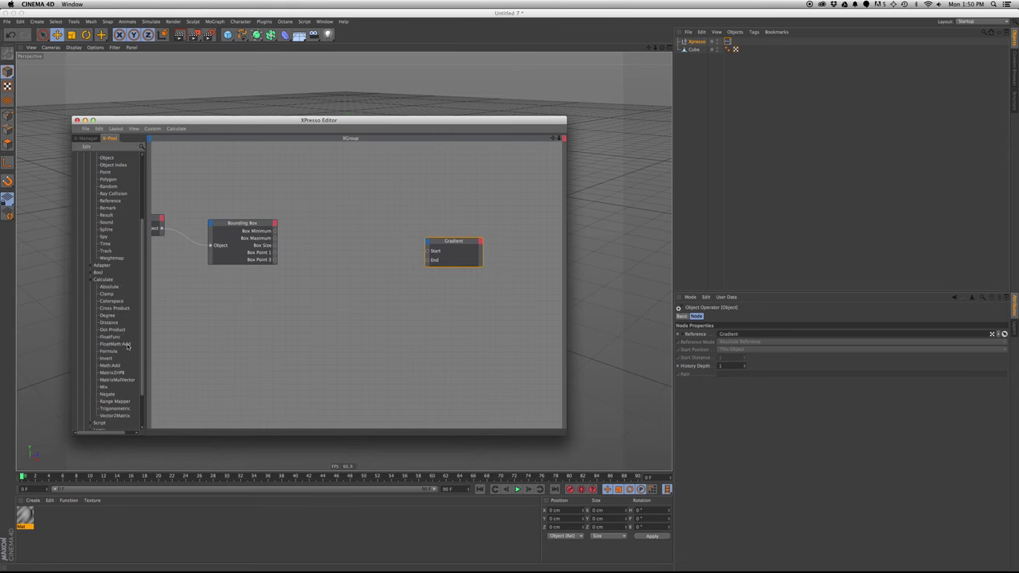
click(113, 403)
drag(368, 229, 366, 230)
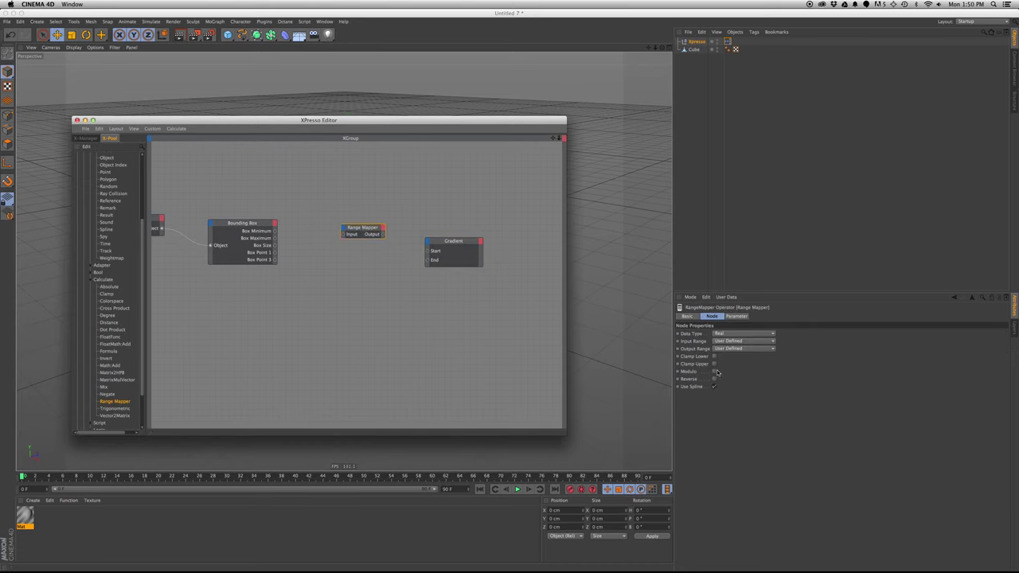
Set the Range Mapper's data type to Vector and its input range to Percent.
click(726, 334)
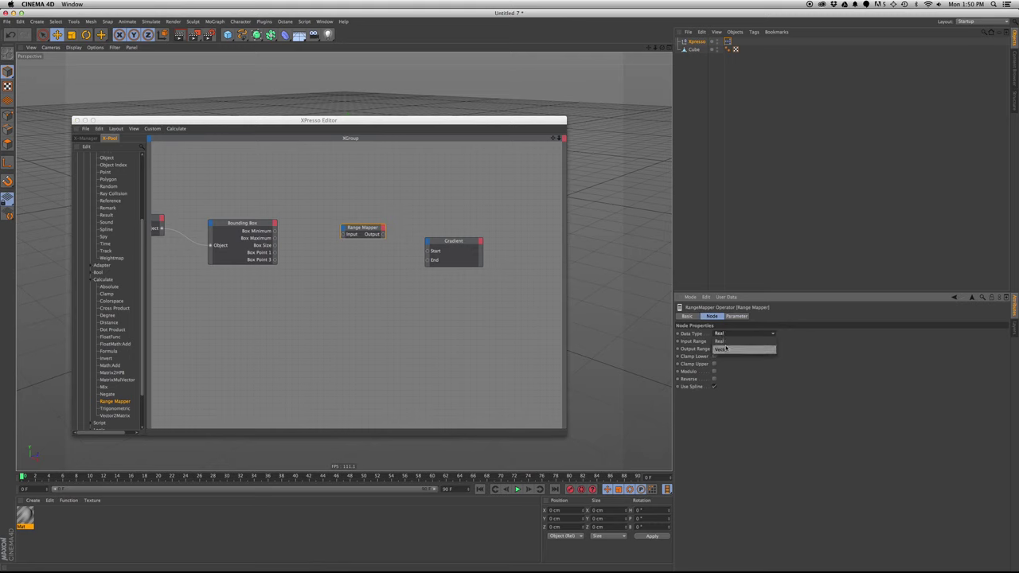
click(724, 349)
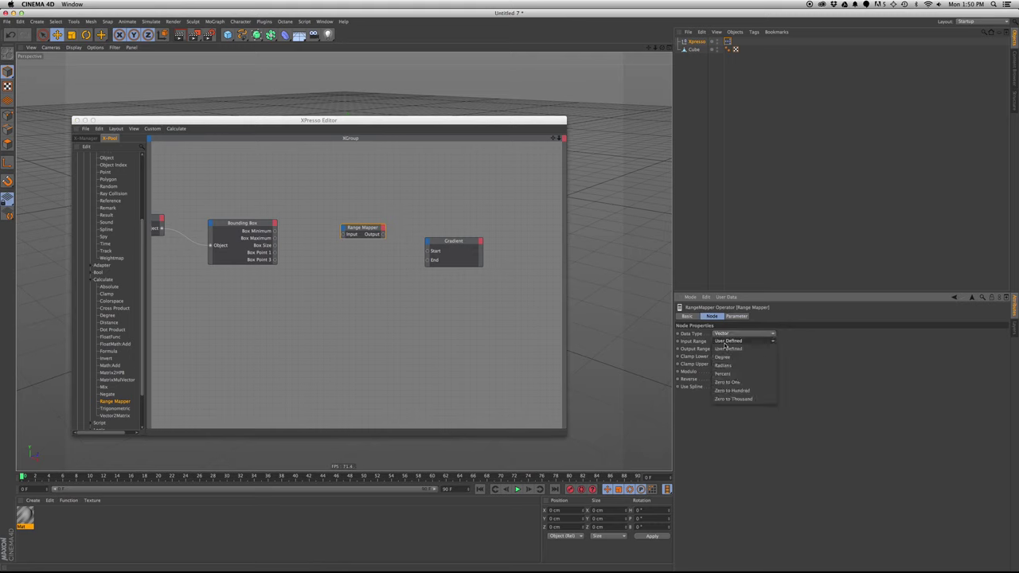
click(734, 374)
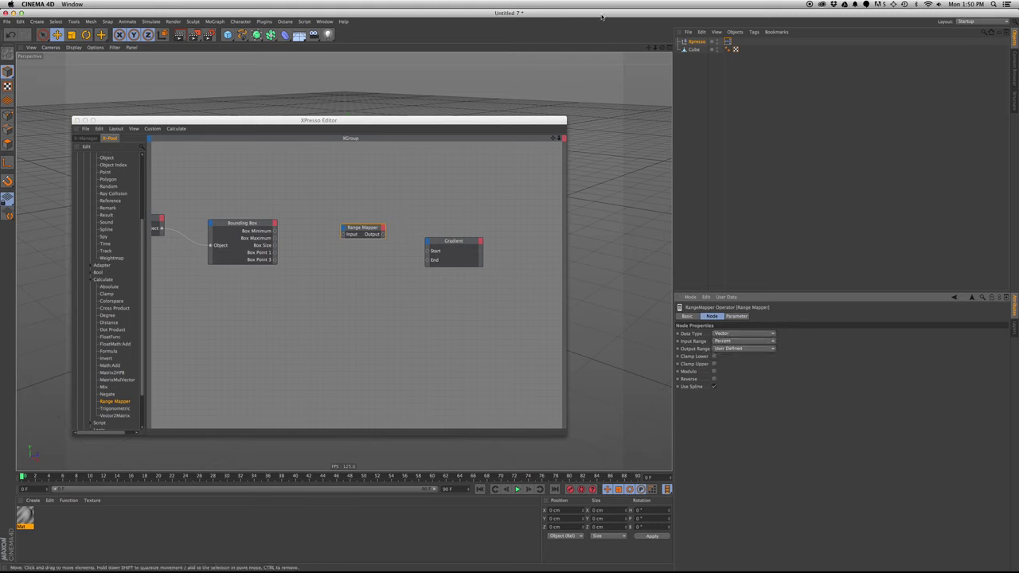
Create a user data group named Mask Control on the Xpresso null.
click(695, 41)
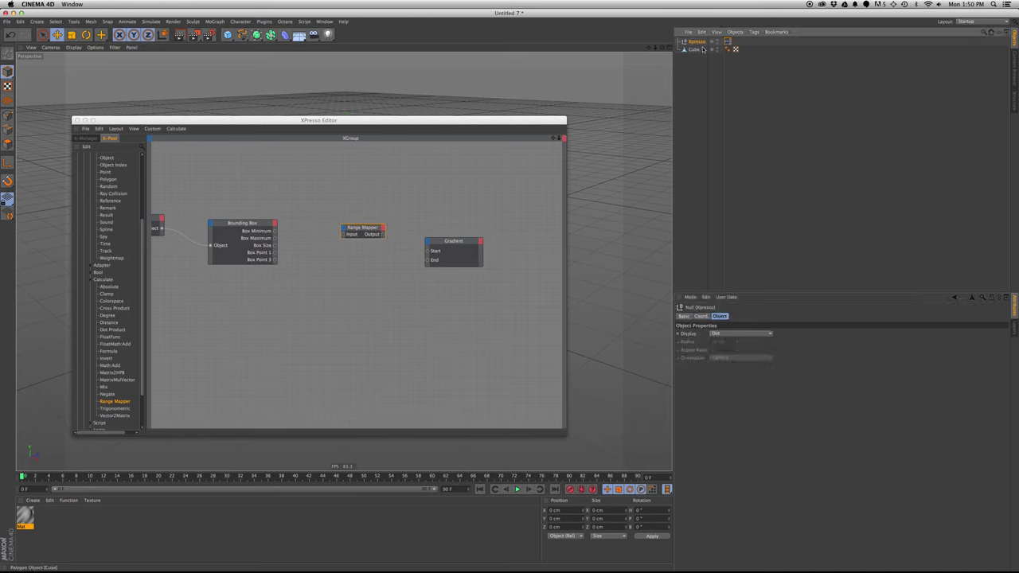
click(726, 297)
click(737, 318)
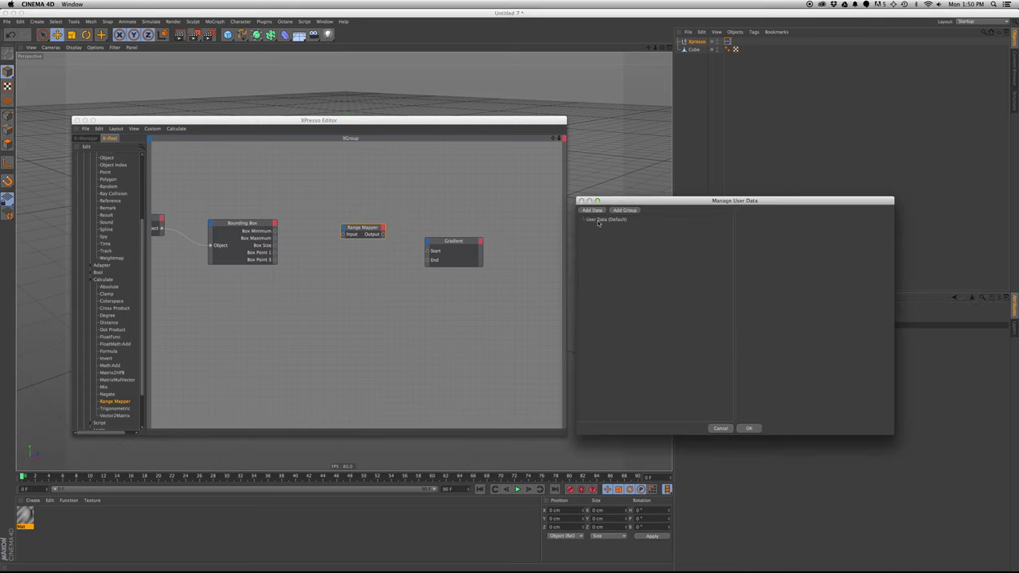
click(624, 210)
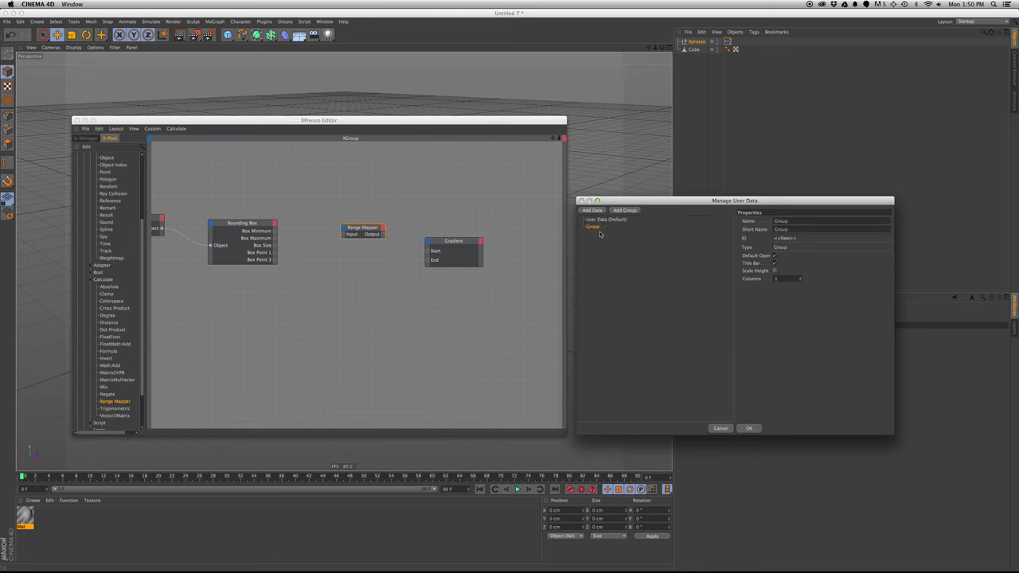
double_click(774, 221)
text(Mi)
Add a percent user data entry named Animate to the Mask Control group with a Float Slider interface.
click(593, 210)
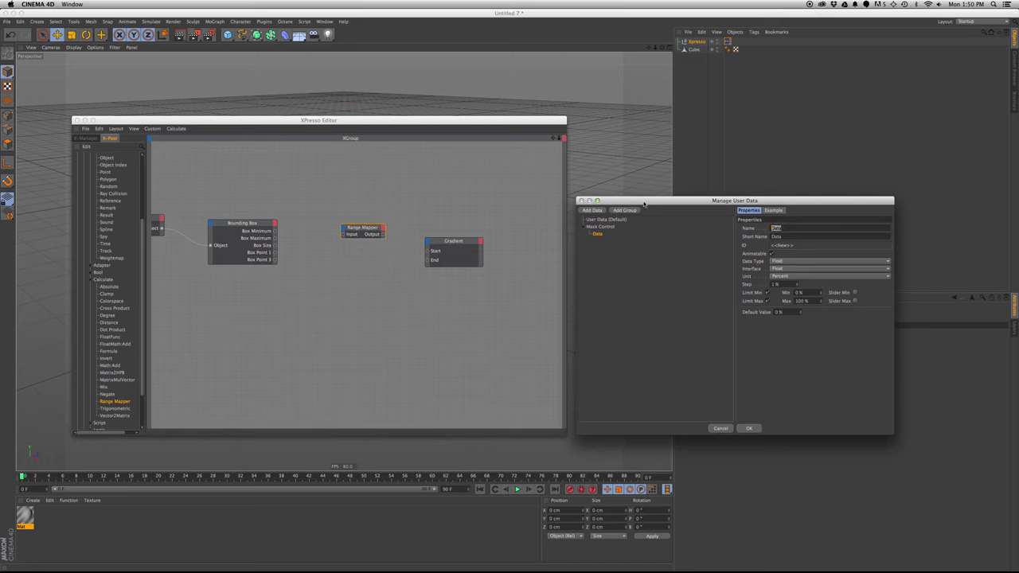
text(Ar)
click(792, 277)
click(759, 274)
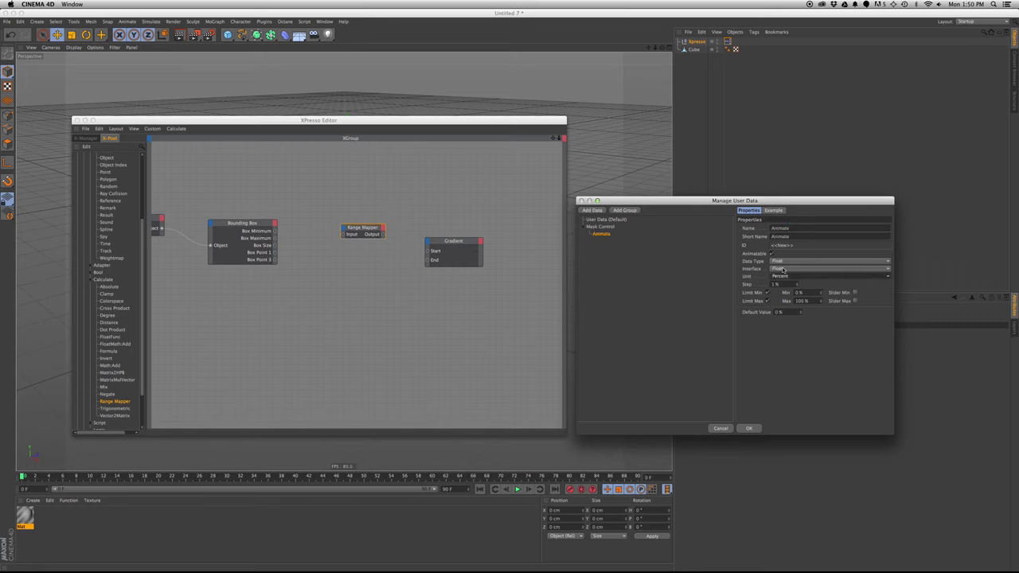
click(786, 270)
click(811, 285)
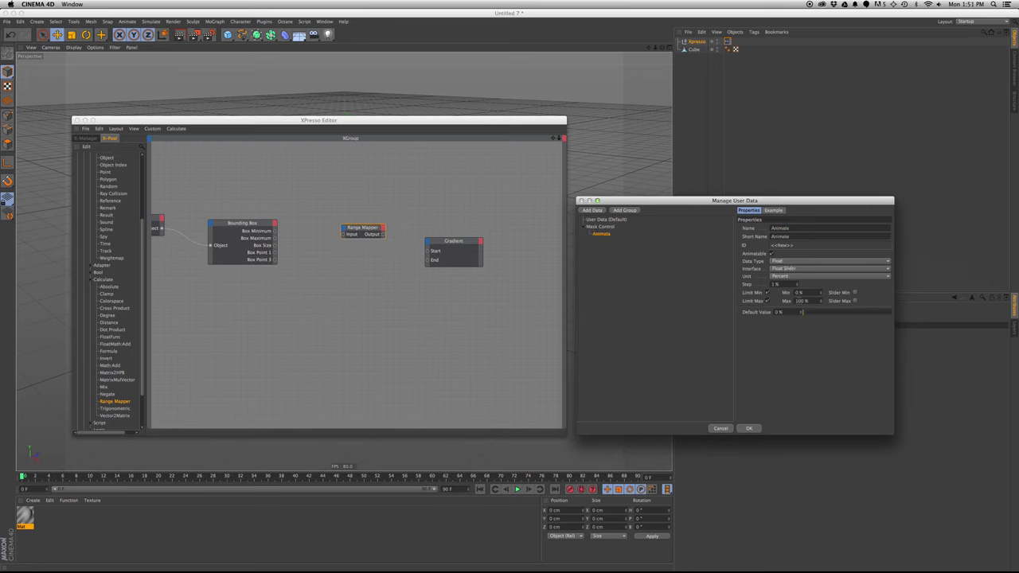
Add a Float user data entry named Gap with the unit Real, a minimum limit of 0 and no maximum limit.
click(593, 210)
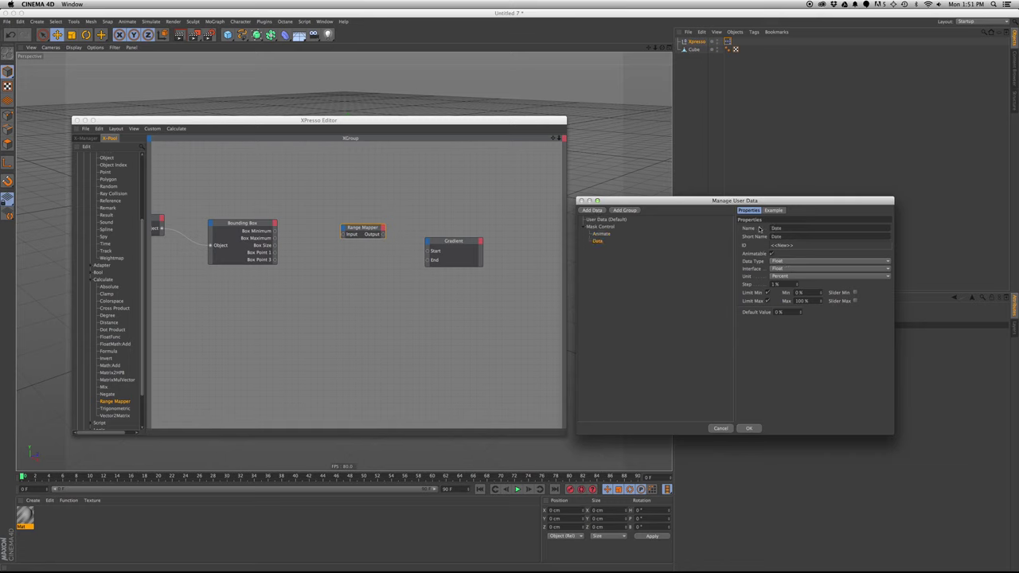
drag(783, 229, 724, 228)
text(Gap)
click(788, 269)
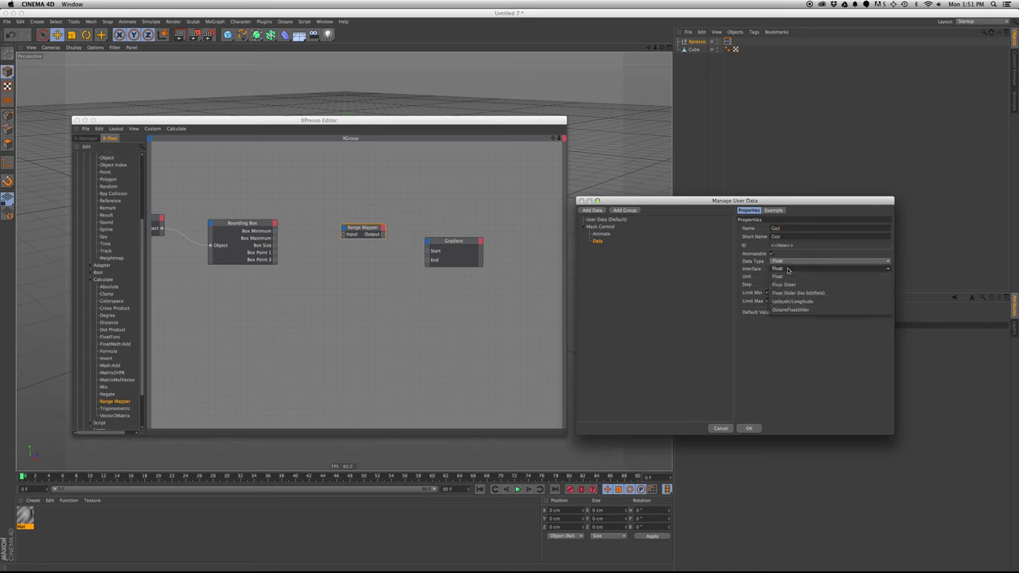
click(748, 274)
click(787, 277)
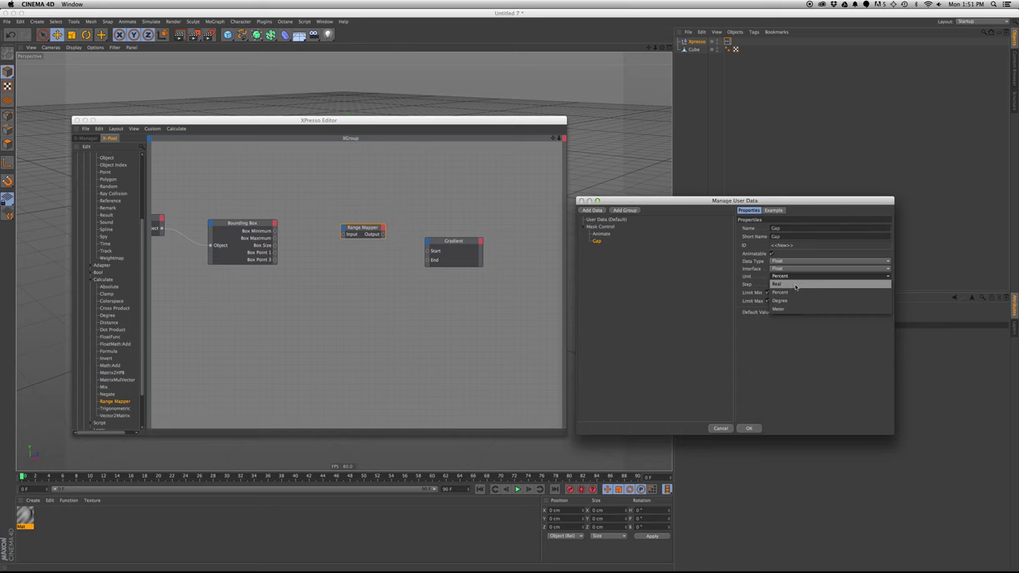
click(795, 285)
click(767, 300)
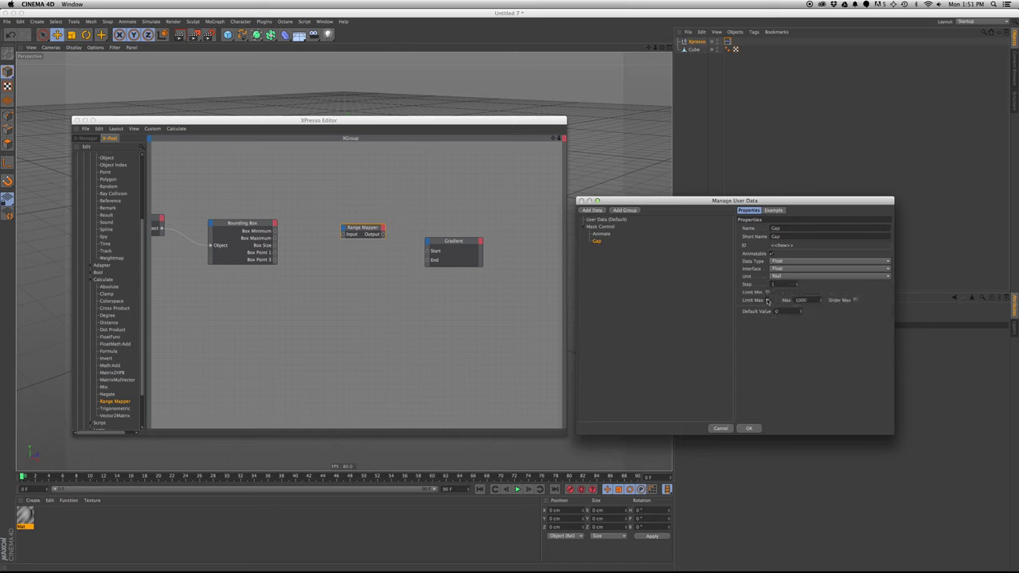
click(767, 300)
click(766, 292)
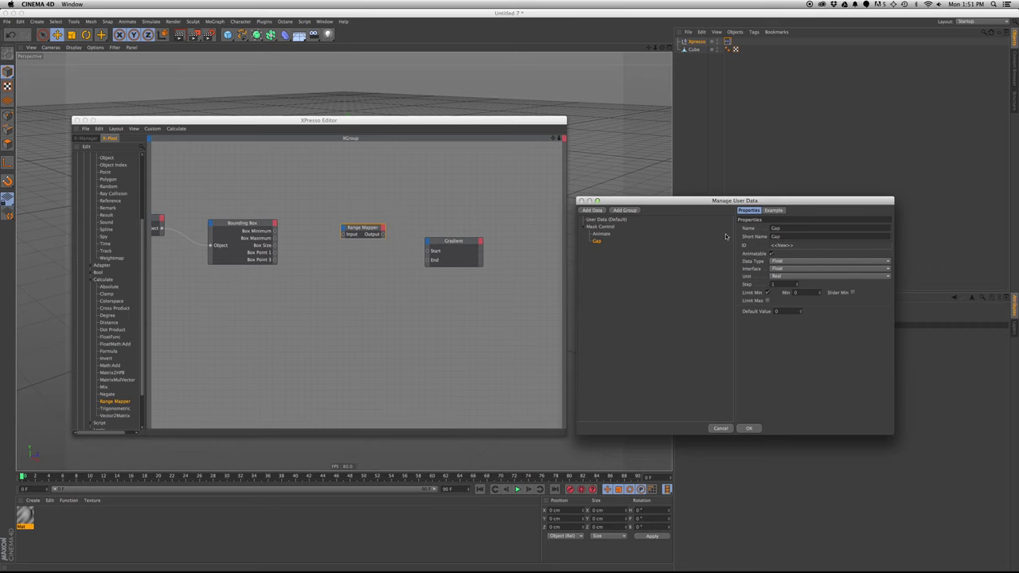
Add a Link user data entry named Object to the Mask Control group and confirm the user data.
click(602, 212)
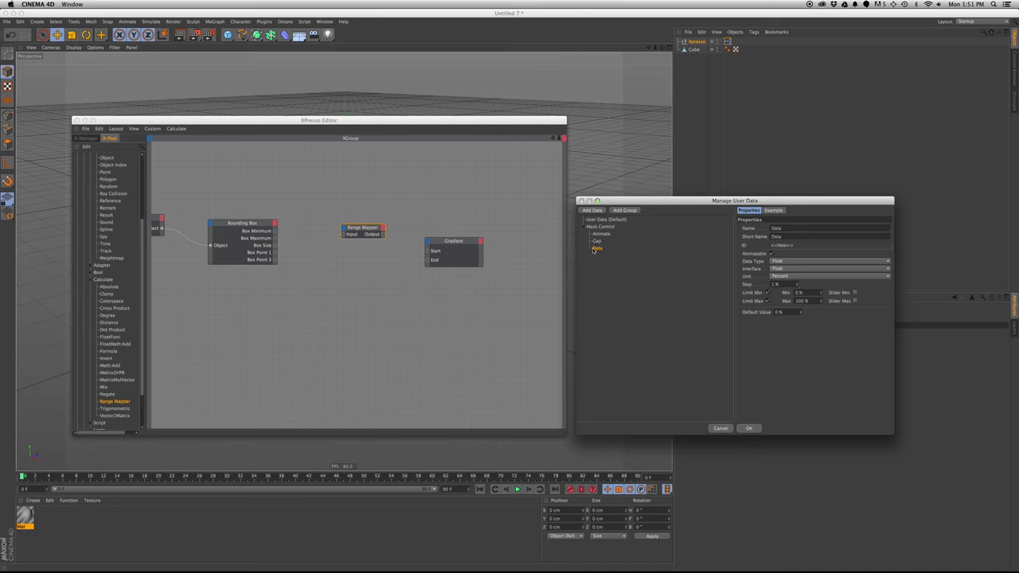
click(820, 264)
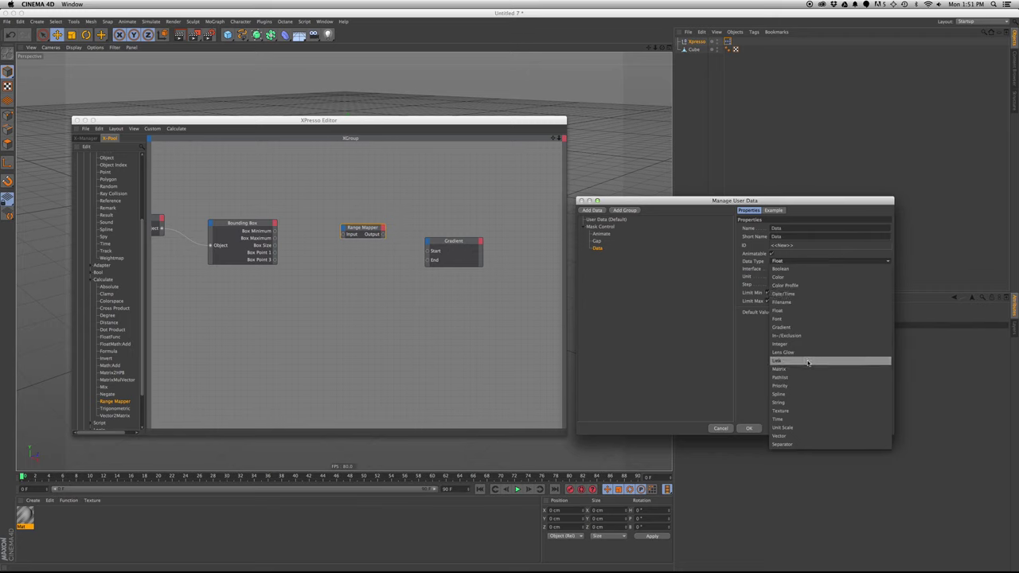
click(774, 363)
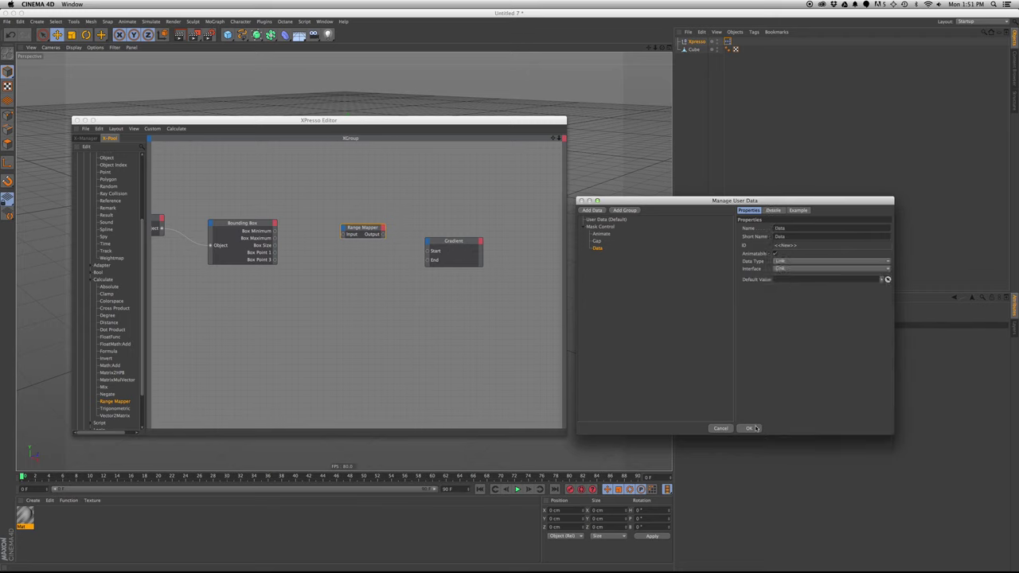
drag(789, 229, 702, 196)
text(Object)
click(748, 428)
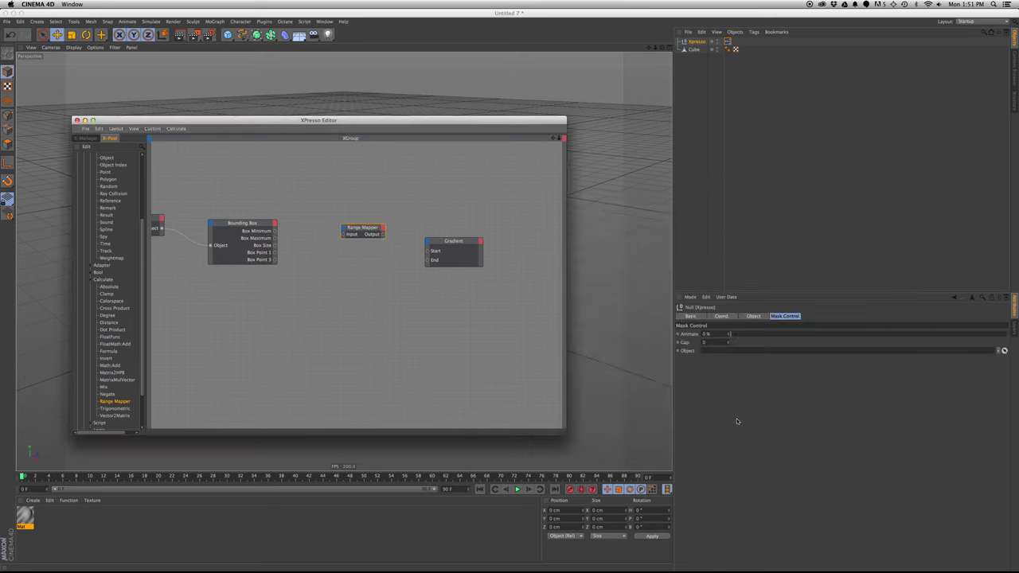
alt+middle_drag(327, 314, 365, 338)
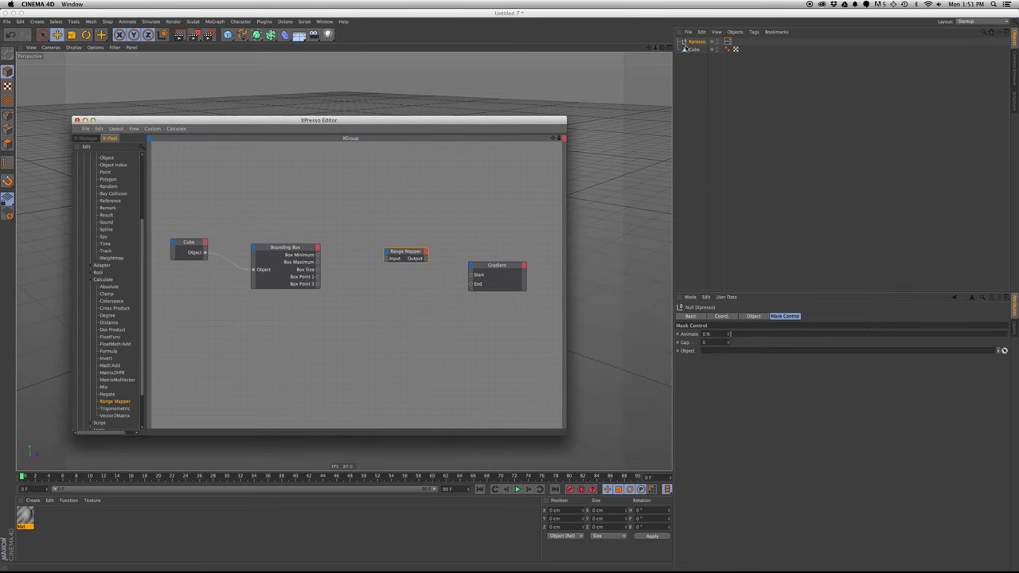
Add the Xpresso null to the XPresso graph as a node and give it an Animate output port.
drag(695, 43, 333, 198)
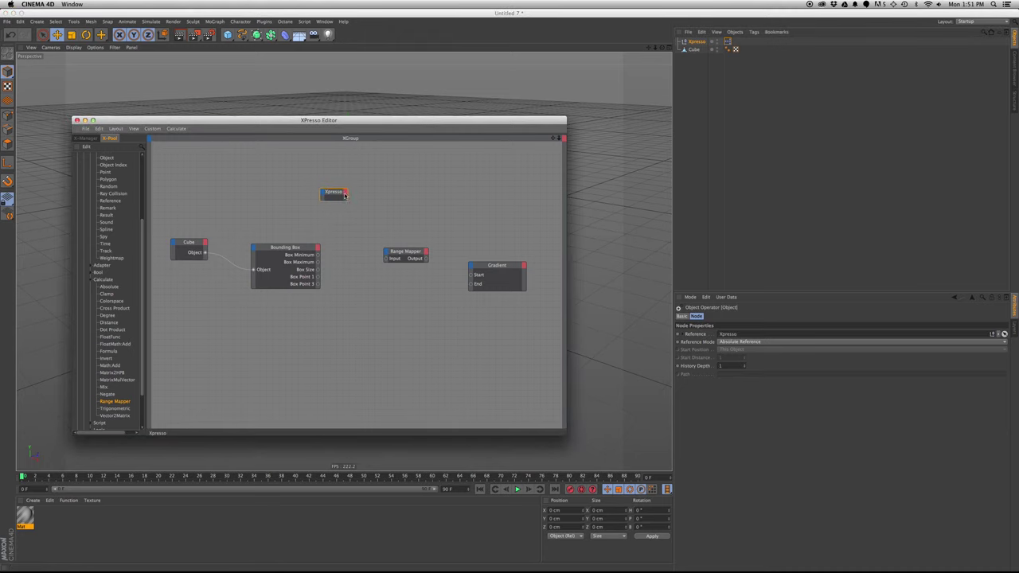
click(342, 193)
mouse_move(351, 198)
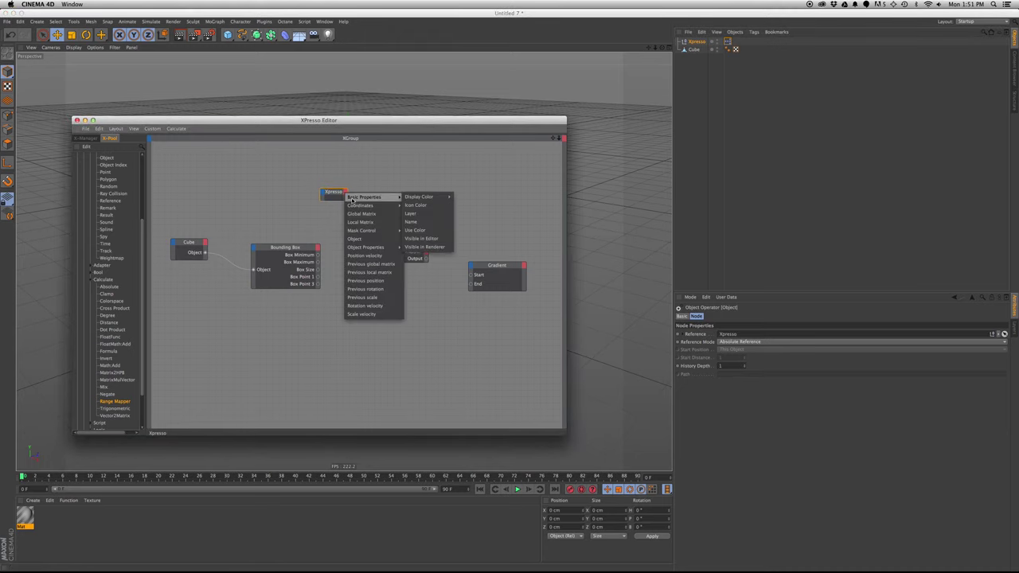
click(406, 232)
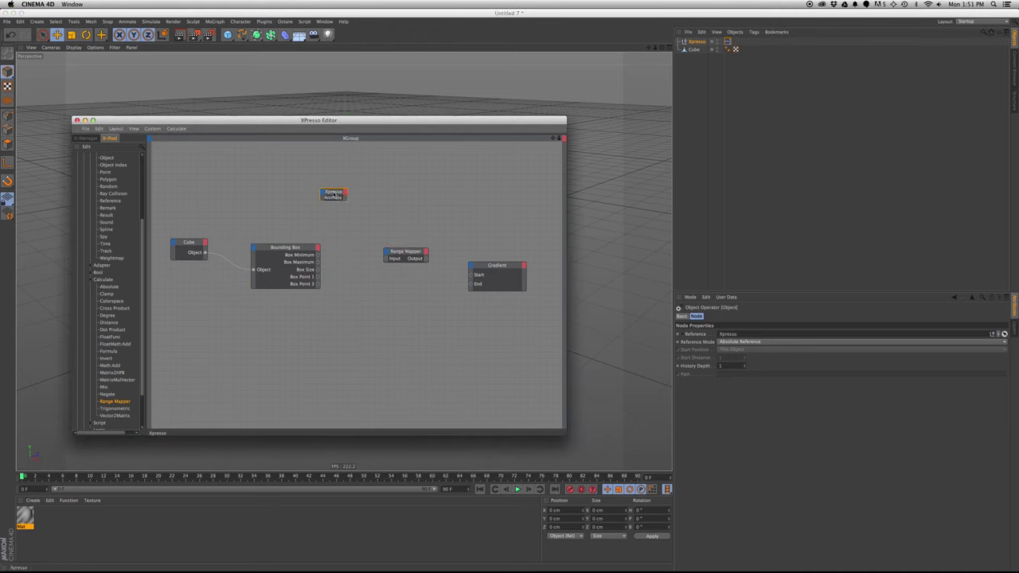
Connect the Xpresso node's Animate output to the Range Mapper's Input and space the Range Mapper and Gradient nodes apart.
drag(347, 196, 341, 194)
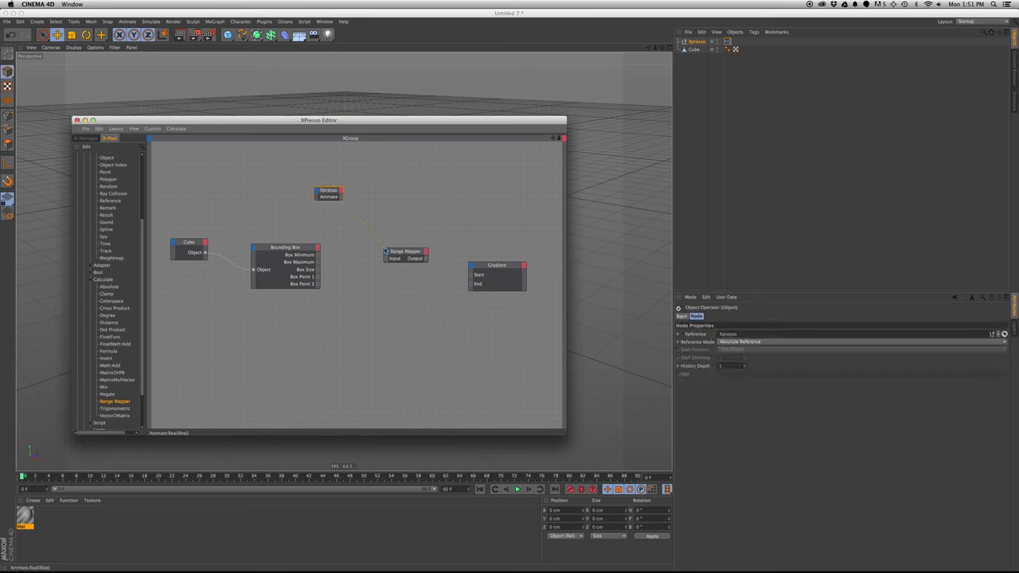
drag(386, 250, 386, 252)
click(353, 213)
drag(386, 260, 387, 257)
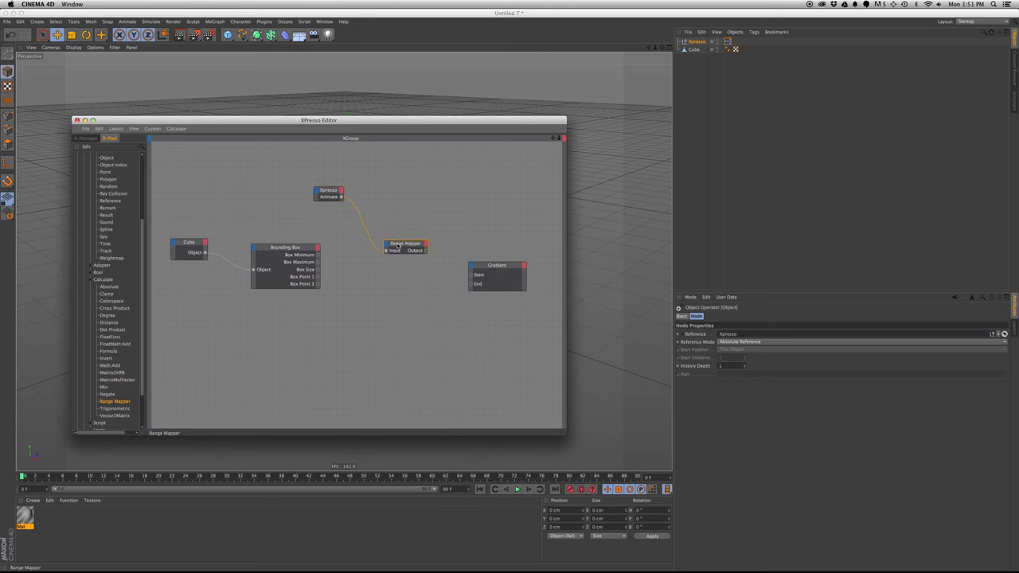
drag(482, 270, 495, 269)
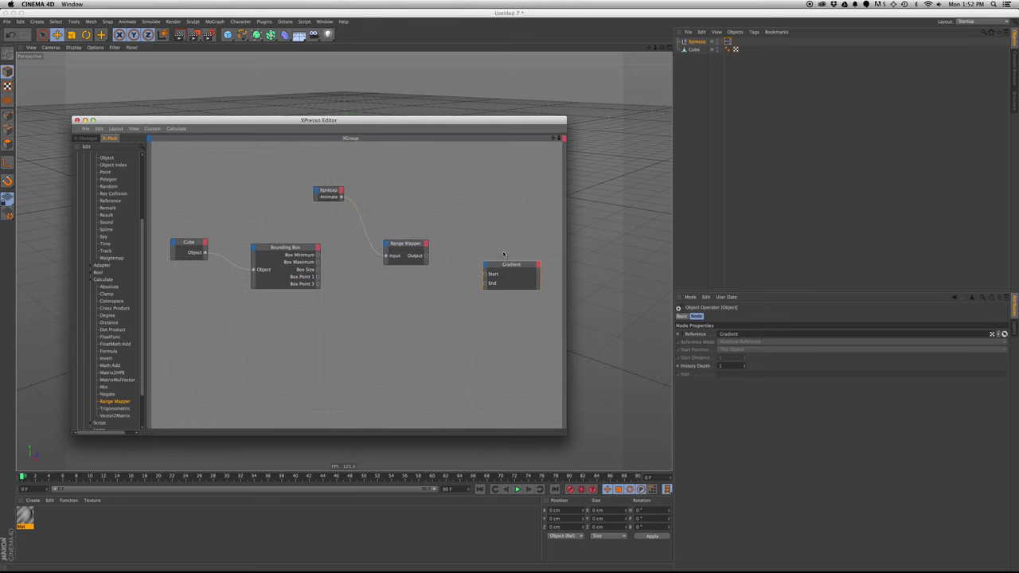
Close the XPresso Editor, create a null object in the scene and name it Start.
drag(553, 139, 419, 146)
click(400, 89)
drag(228, 35, 256, 46)
drag(694, 50, 694, 65)
double_click(692, 58)
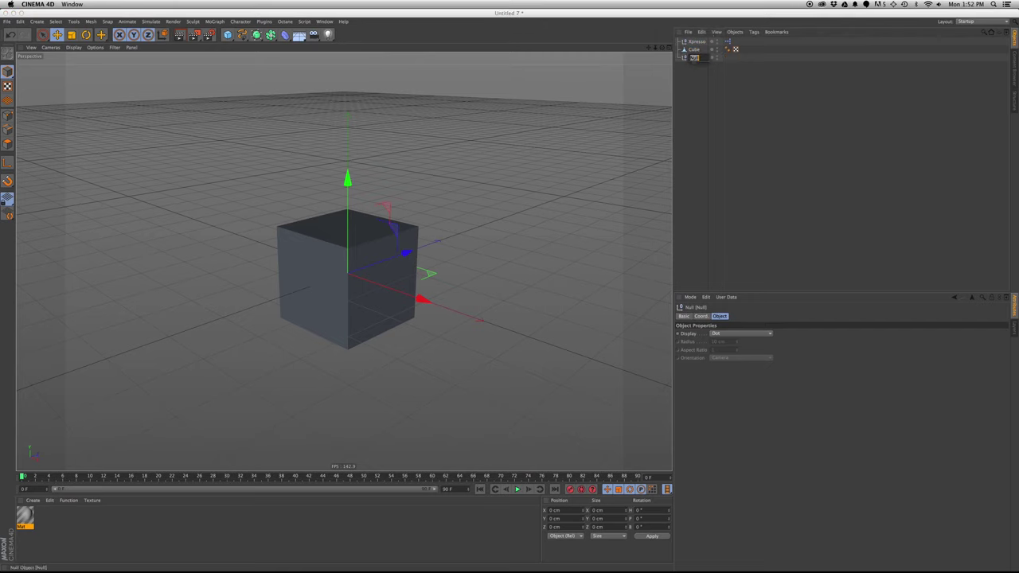
text(Start)
key(Escape)
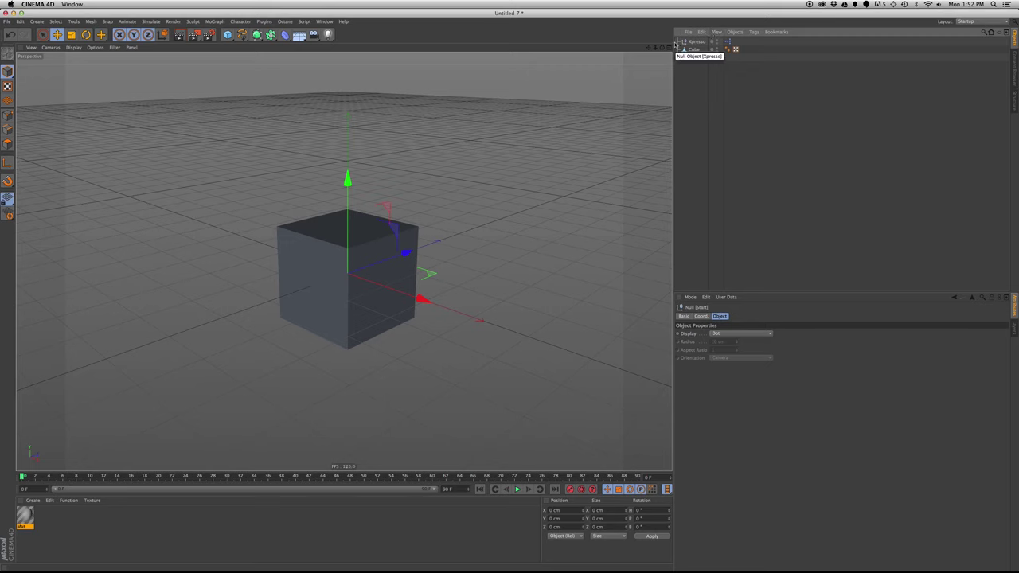
Duplicate the Start null and rename the copy End.
ctrl+drag(696, 58, 696, 68)
double_click(694, 66)
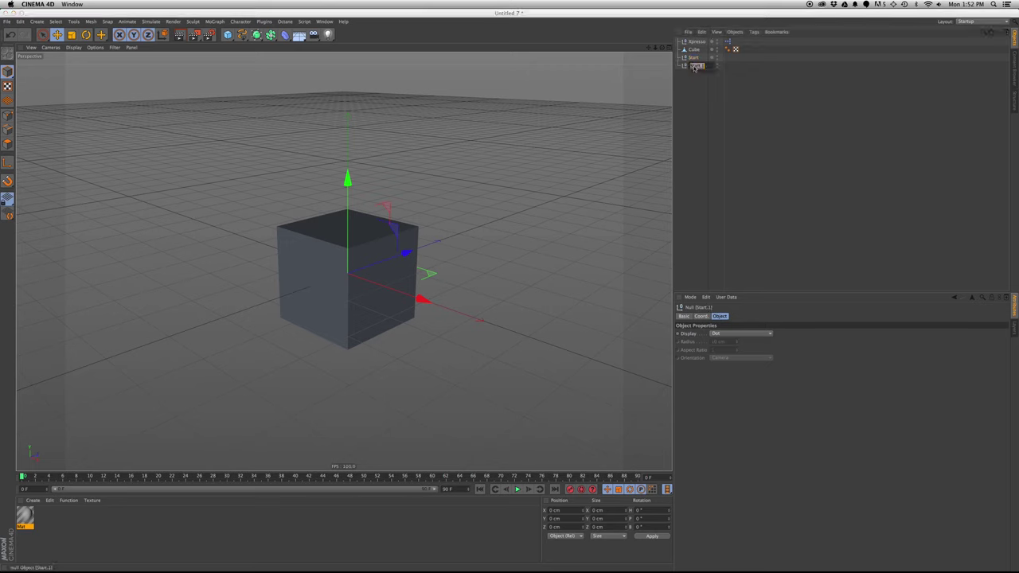
text(EEnd)
key(Return)
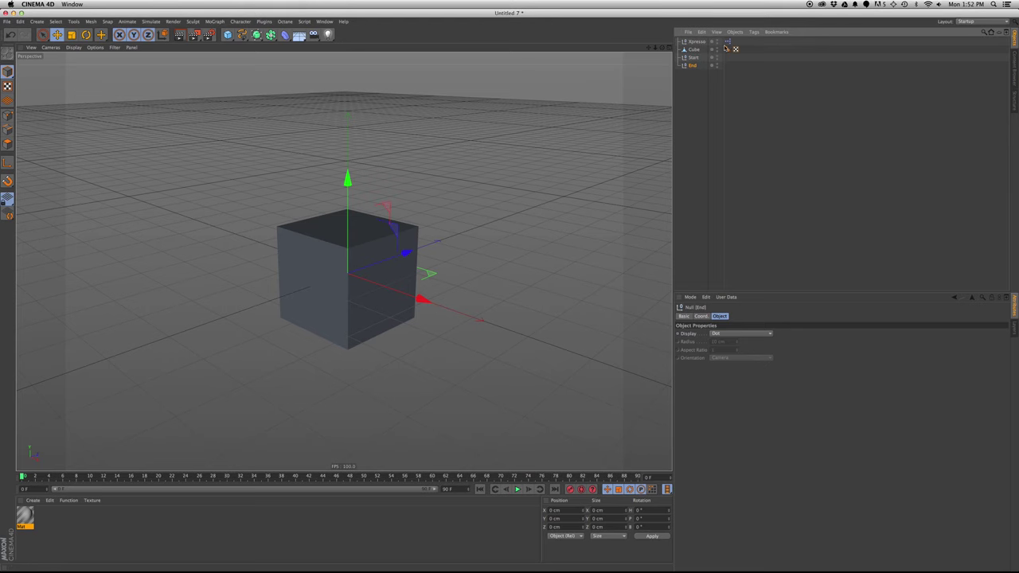
Reopen the XPresso graph beside the cube and add the Start null as a node between the Range Mapper and Gradient.
double_click(727, 42)
alt+middle_drag(500, 295, 437, 305)
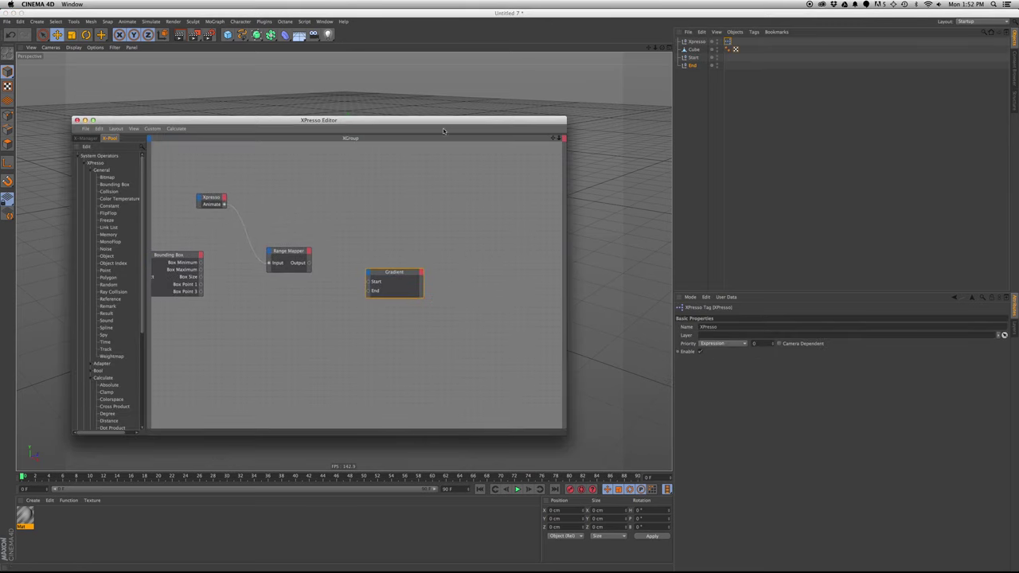
drag(446, 123, 270, 111)
alt+middle_drag(404, 276, 586, 263)
alt+right_drag(587, 265, 493, 289)
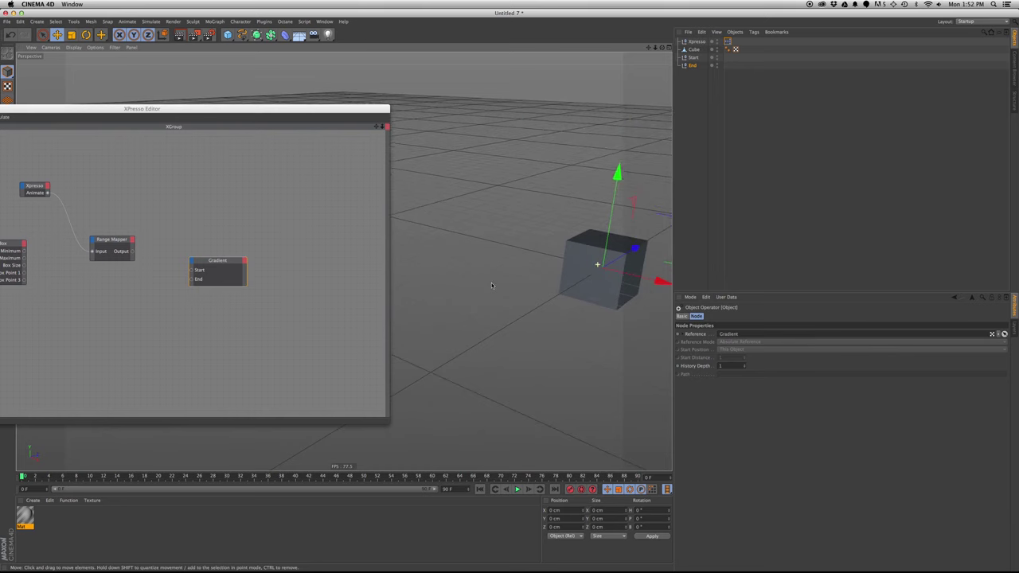
alt+middle_drag(591, 277, 516, 285)
drag(223, 108, 309, 107)
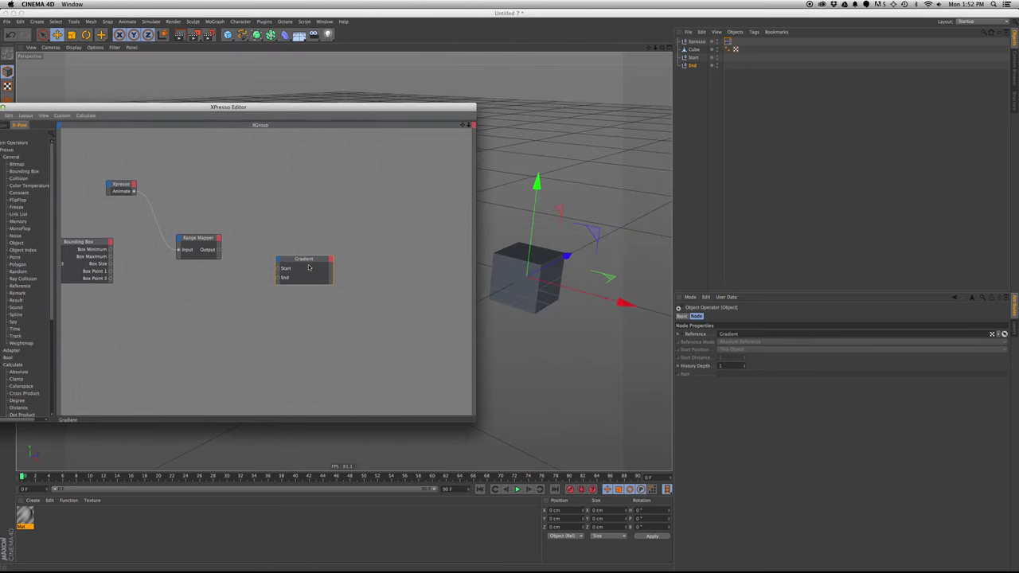
drag(308, 265, 375, 262)
drag(693, 57, 292, 259)
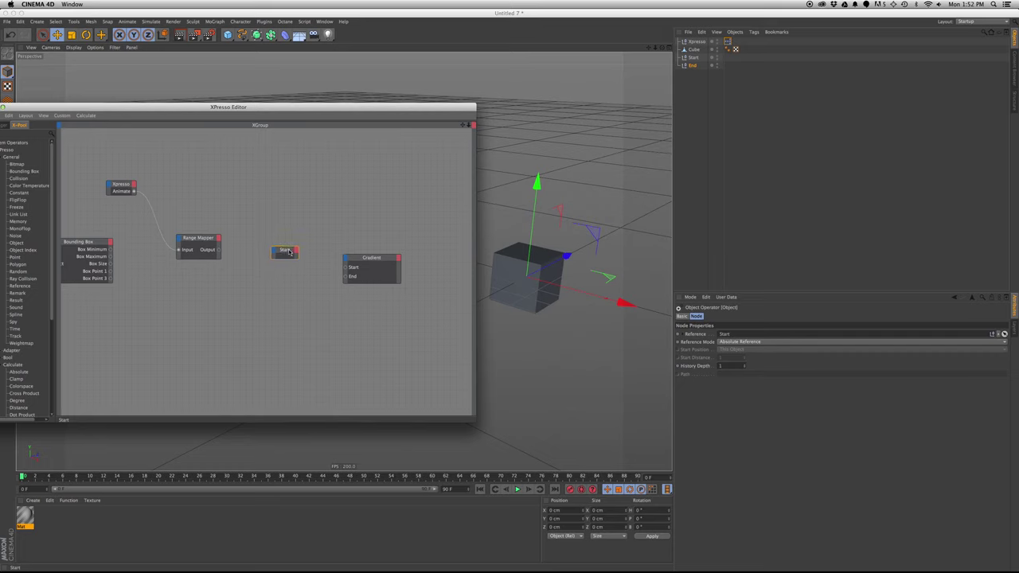
alt+middle_drag(202, 264, 222, 264)
Give the Start node a Global Position input port and a Global Position output port.
drag(692, 65, 309, 279)
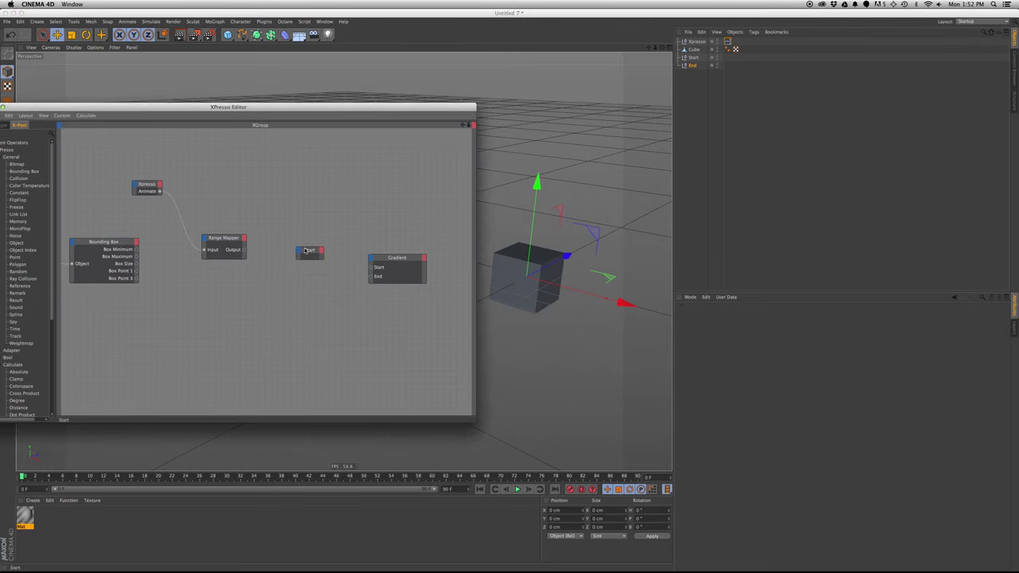
click(300, 250)
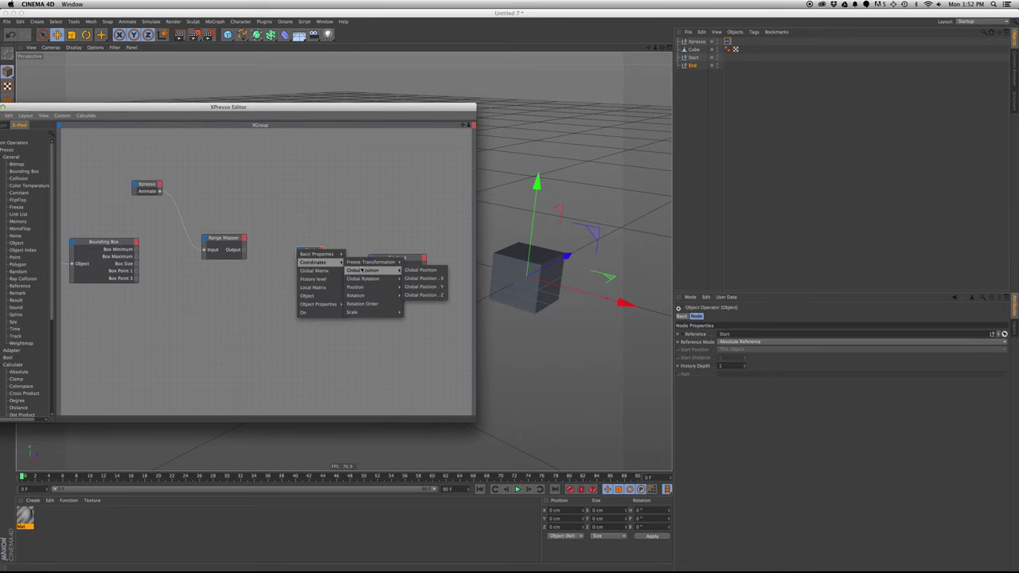
click(424, 270)
click(323, 251)
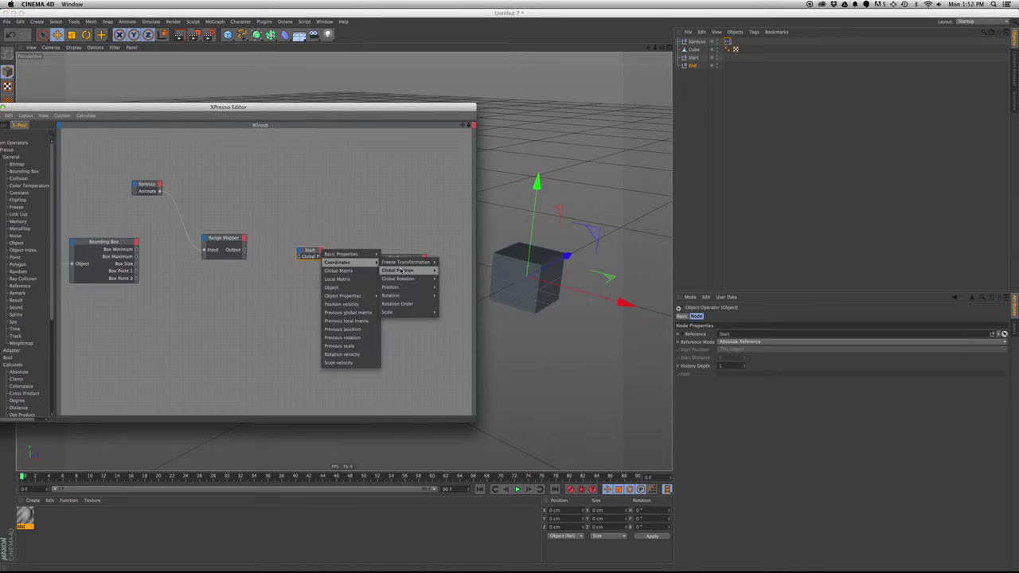
click(456, 270)
double_click(320, 249)
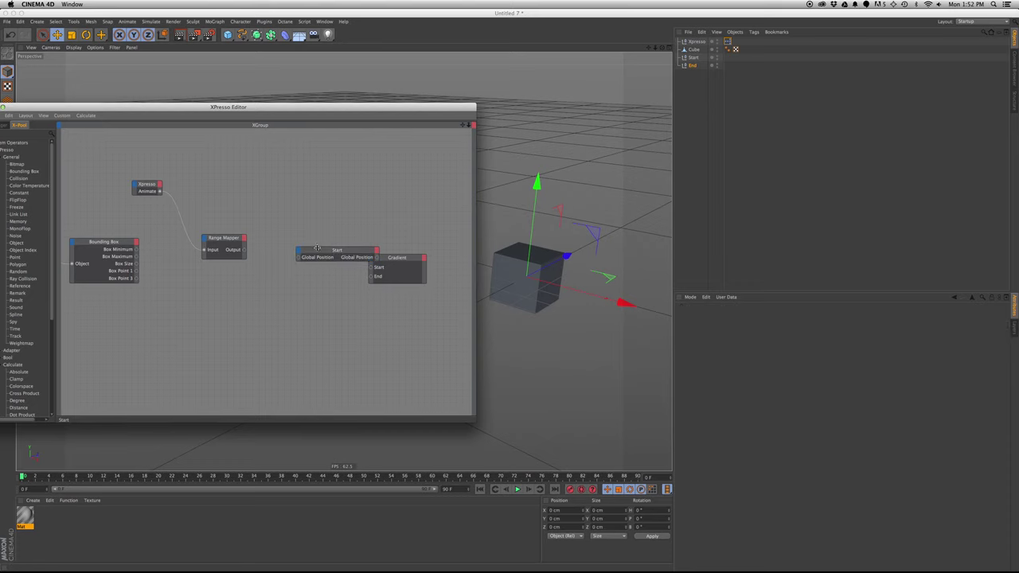
Add a matching End node and connect the Start and End Global Position outputs to the Gradient's Start and End inputs.
drag(335, 254, 320, 275)
drag(389, 259, 409, 257)
mouse_move(695, 66)
mouse_down()
mouse_move(315, 276)
mouse_move(390, 275)
mouse_move(391, 265)
mouse_up()
Connect Box Point 1 and Box Point 3 to the Range Mapper's Output Lower and Output Upper, and duplicate the Range Mapper.
click(224, 239)
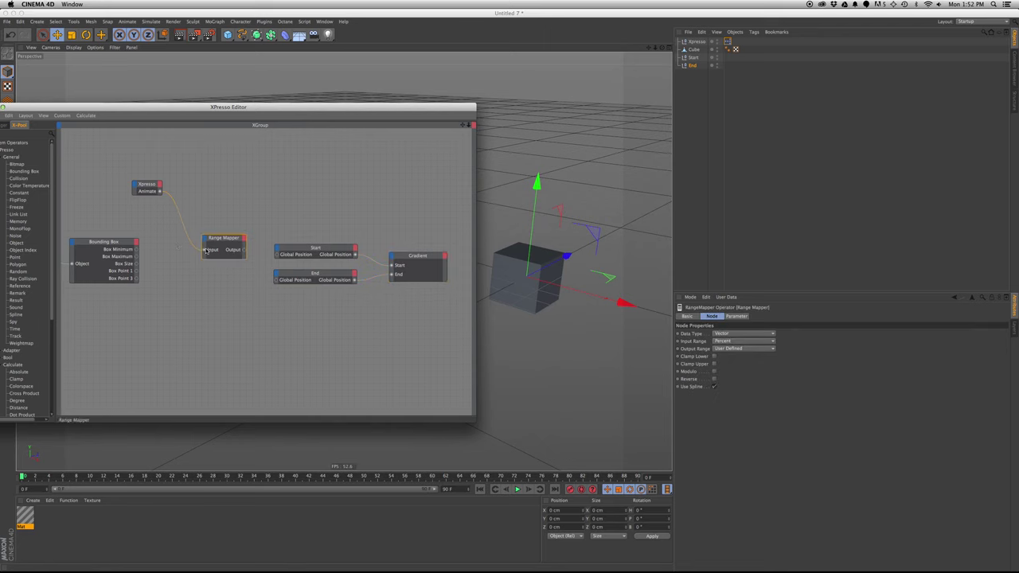
alt+middle_drag(212, 282, 258, 283)
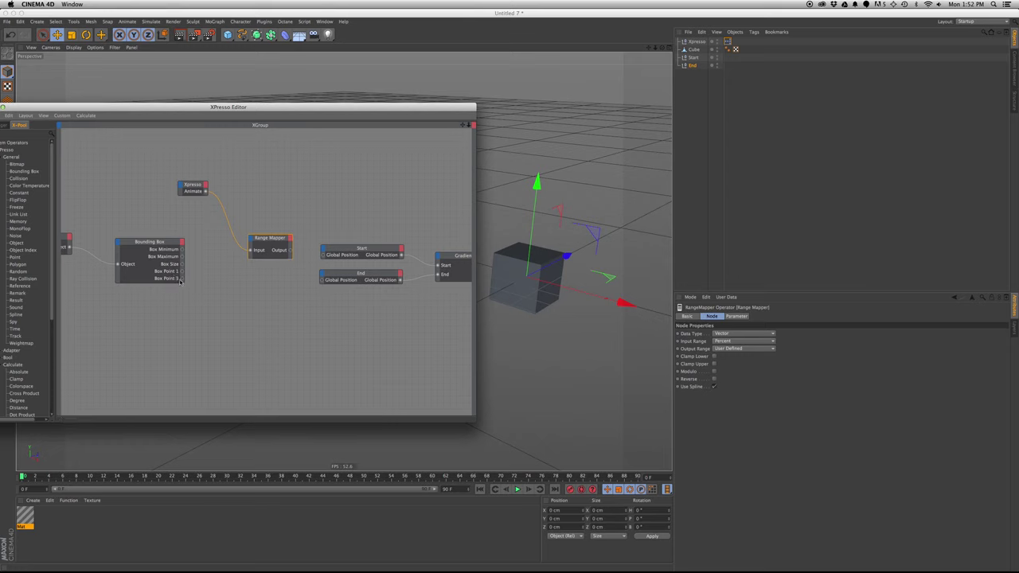
drag(183, 271, 273, 235)
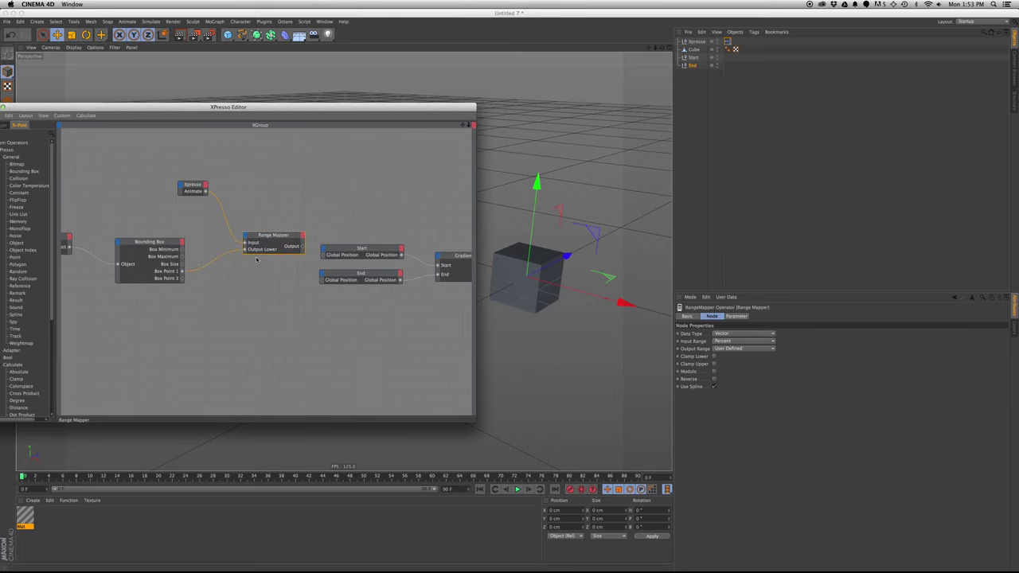
click(246, 236)
click(262, 274)
drag(182, 278, 275, 273)
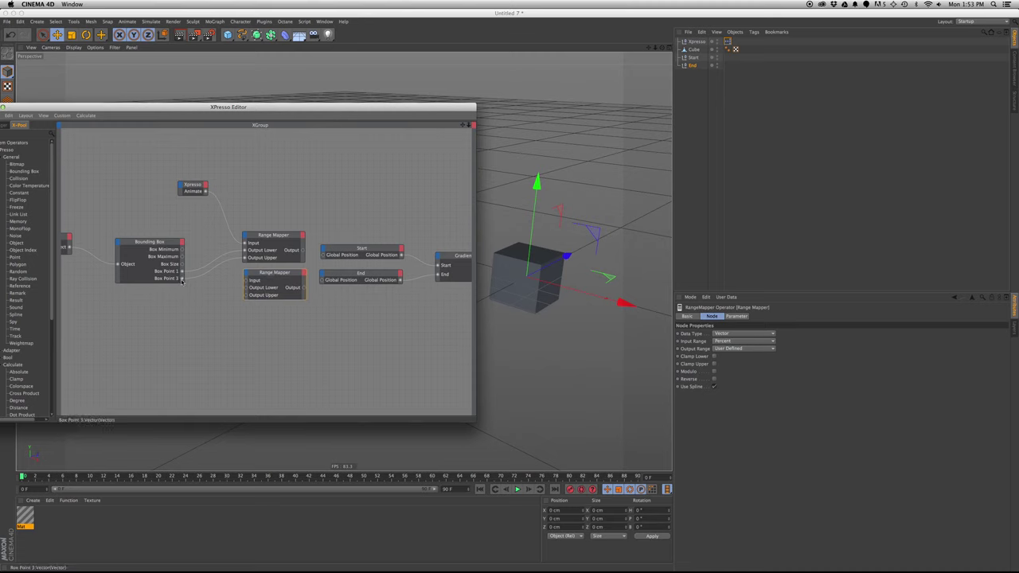
Connect Box Point 3 to the second Range Mapper's Output Upper and Box Point 1 to its Output Lower.
drag(247, 295, 247, 296)
click(182, 273)
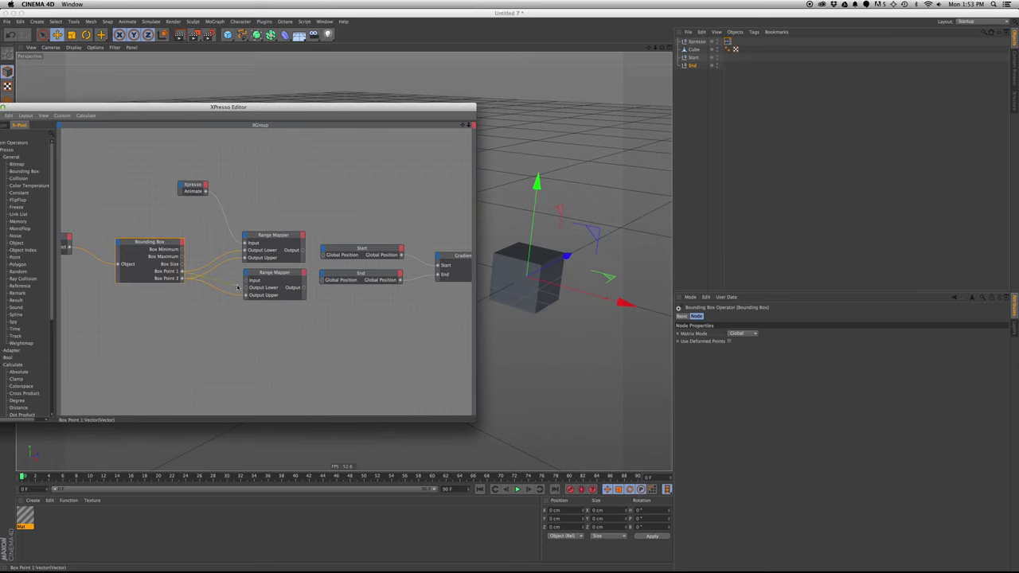
drag(246, 291, 246, 289)
Move the Start, End and Gradient nodes away and connect the two Range Mapper outputs to the Start and End Global Position inputs.
alt+middle_drag(352, 229, 294, 234)
drag(300, 240, 341, 251)
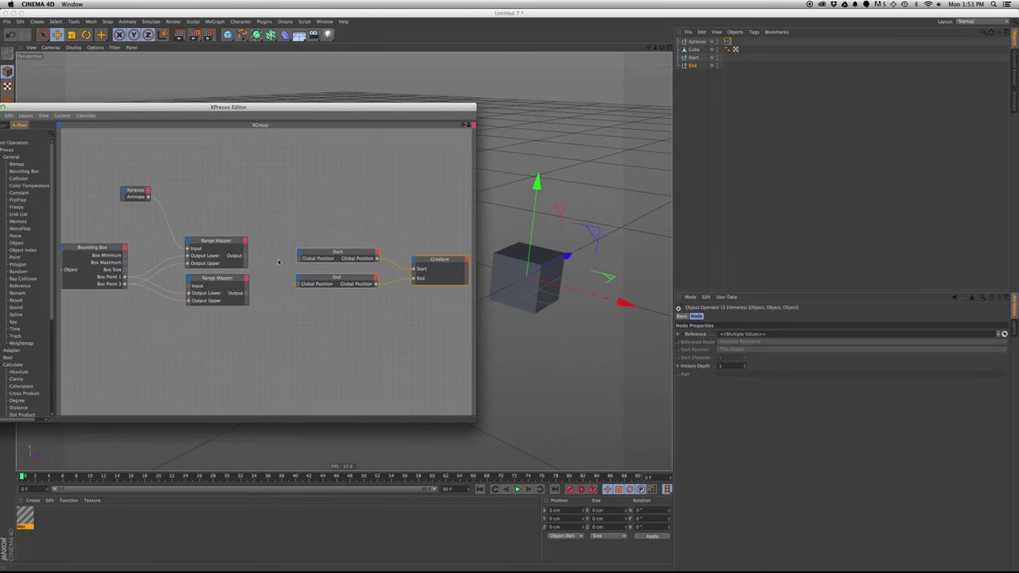
click(278, 261)
drag(246, 255, 299, 258)
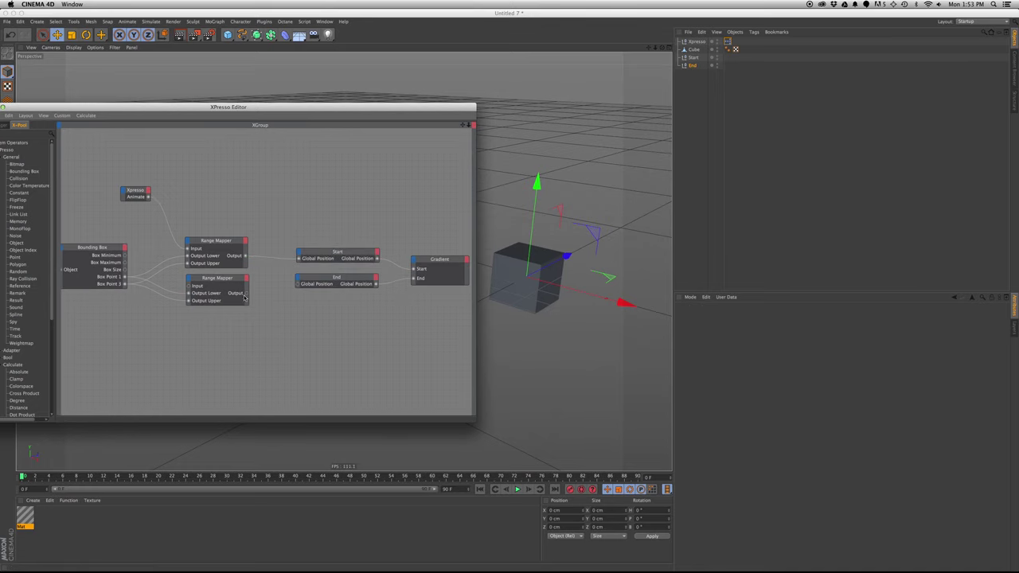
drag(247, 293, 298, 284)
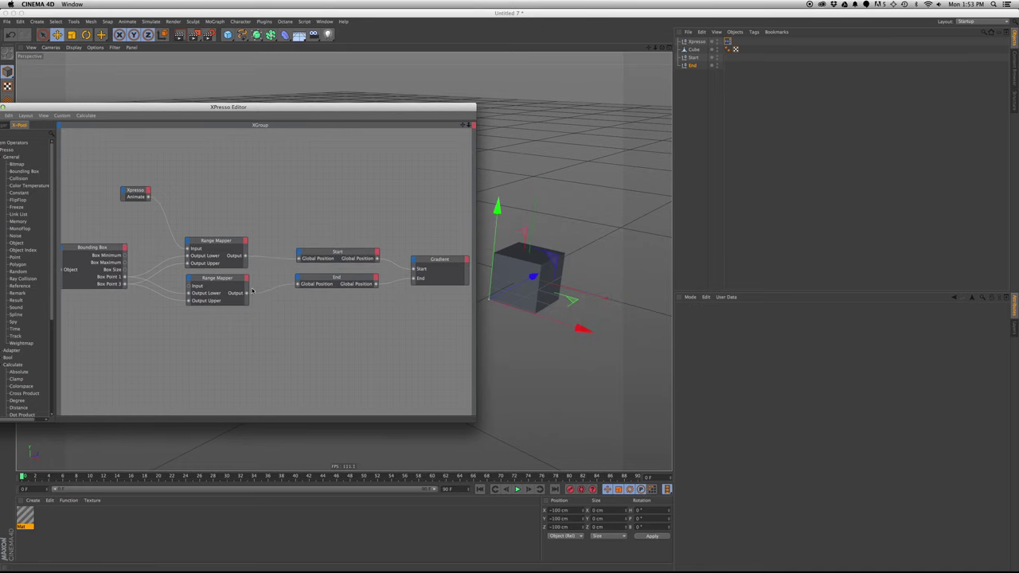
Close the XPresso Editor and test the Animate slider on the Xpresso null while viewing the cube.
key(super+w)
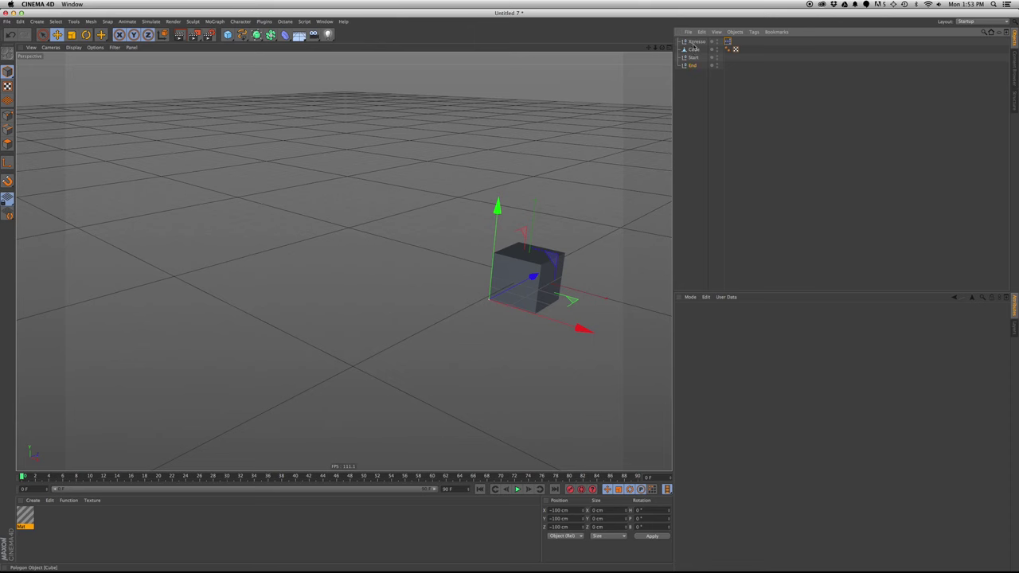
click(697, 42)
alt+middle_drag(541, 309, 465, 310)
alt+drag(441, 294, 473, 311)
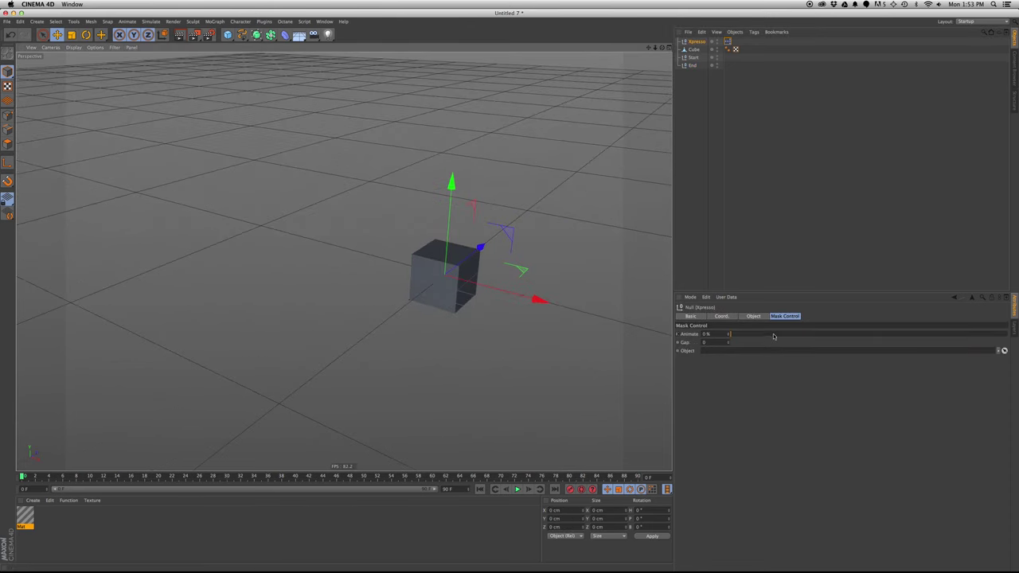
mouse_move(731, 334)
mouse_down()
mouse_move(986, 326)
mouse_move(718, 324)
mouse_up()
Connect Animate to the second Range Mapper's Input and set the Xpresso null's Animate slider to about 27%.
double_click(727, 41)
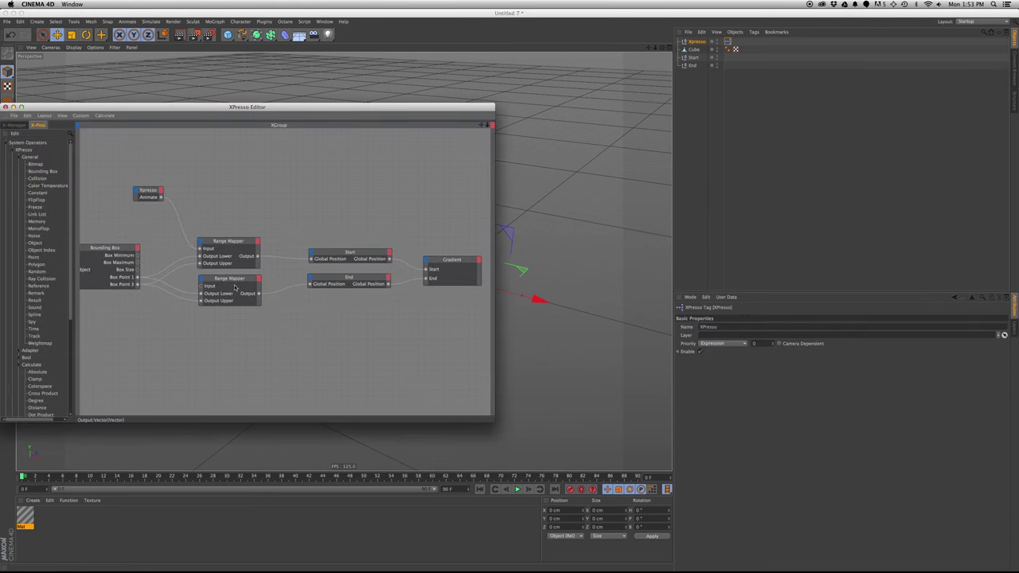
drag(188, 247, 201, 287)
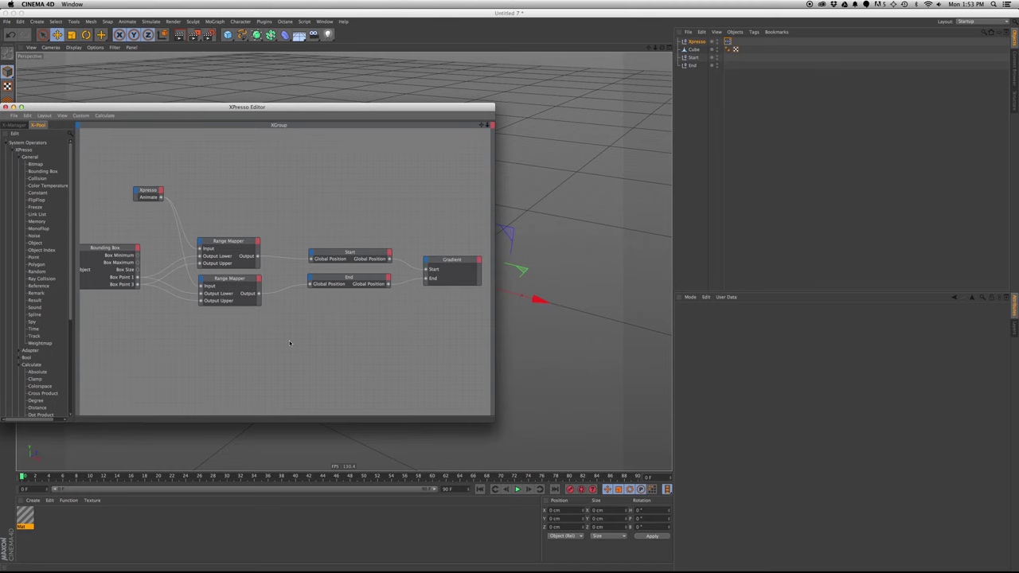
key(super+w)
click(697, 41)
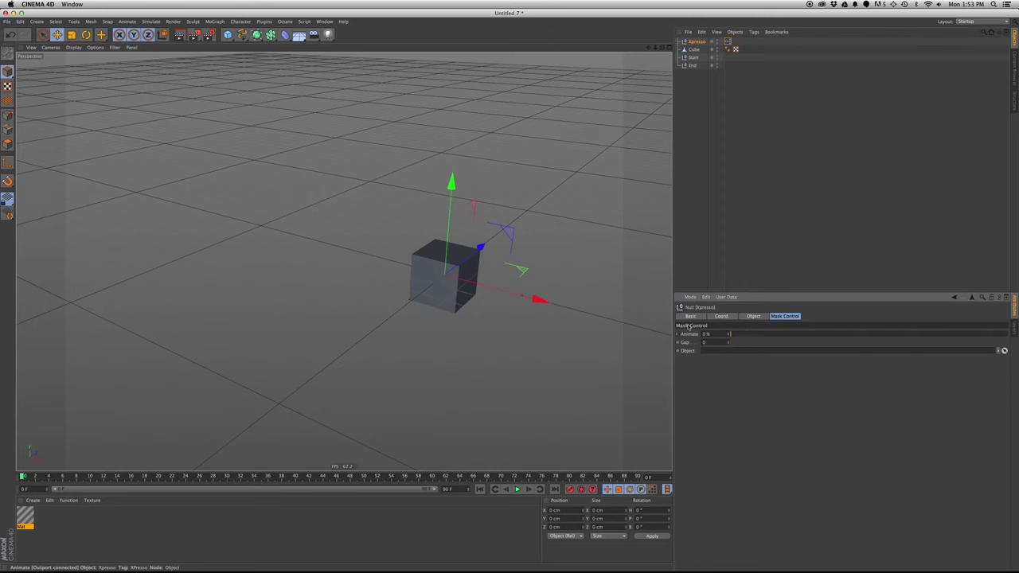
drag(730, 335, 804, 334)
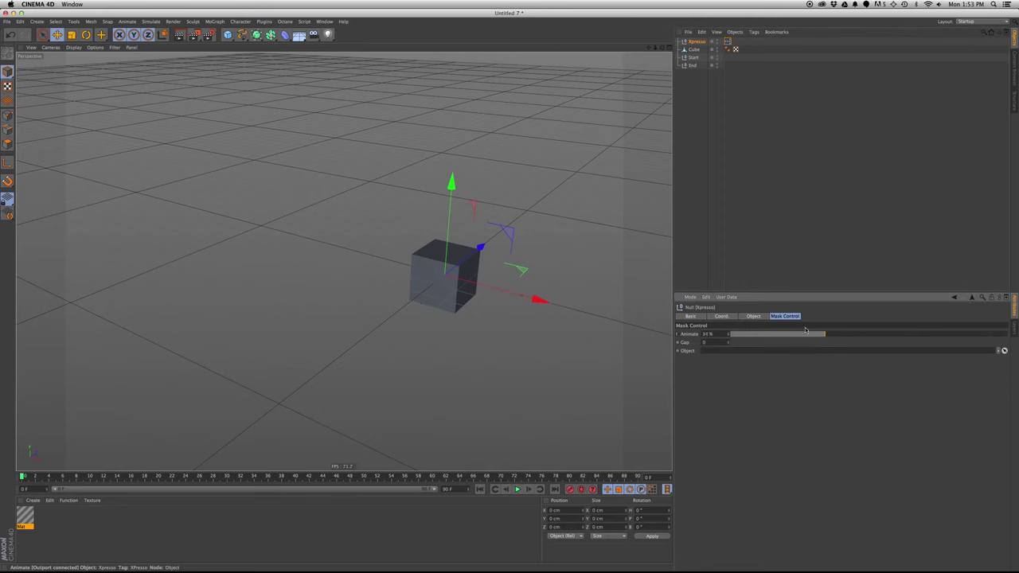
Display the Start and End nulls as Rectangle with ZY orientation and reselect the Xpresso null.
click(693, 58)
shift+click(693, 65)
click(740, 333)
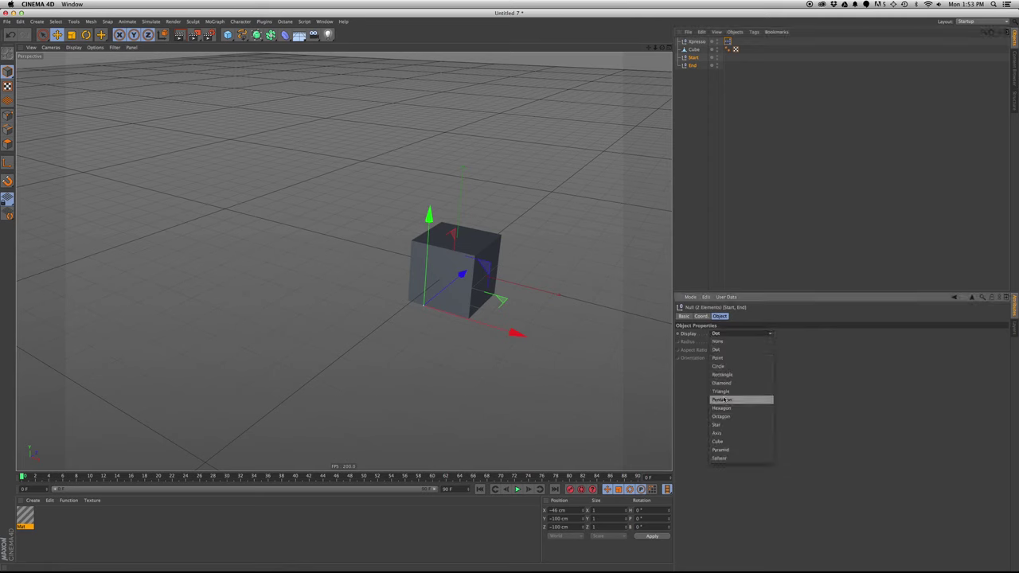
click(722, 374)
click(729, 358)
click(733, 382)
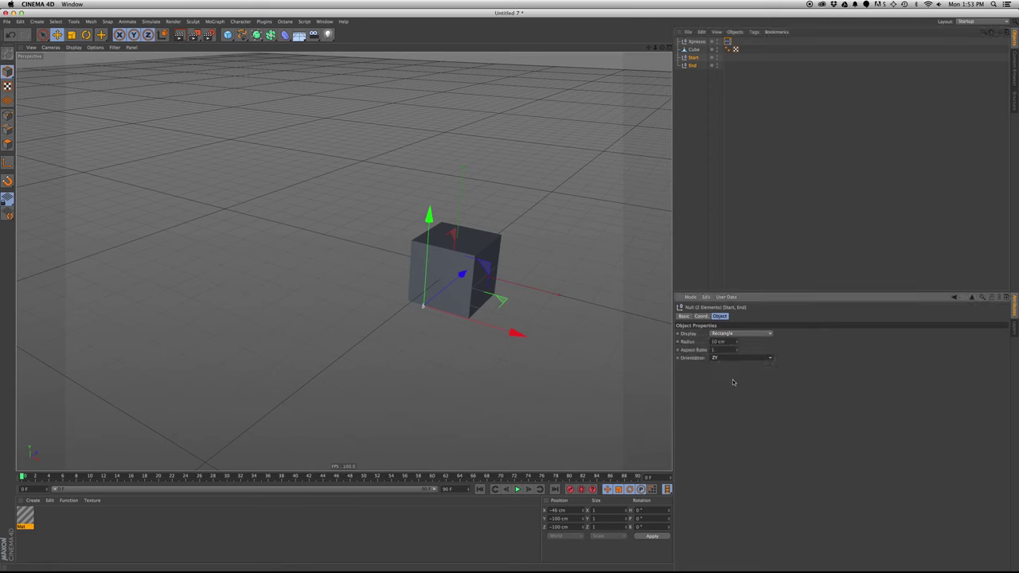
click(712, 342)
click(698, 42)
click(692, 41)
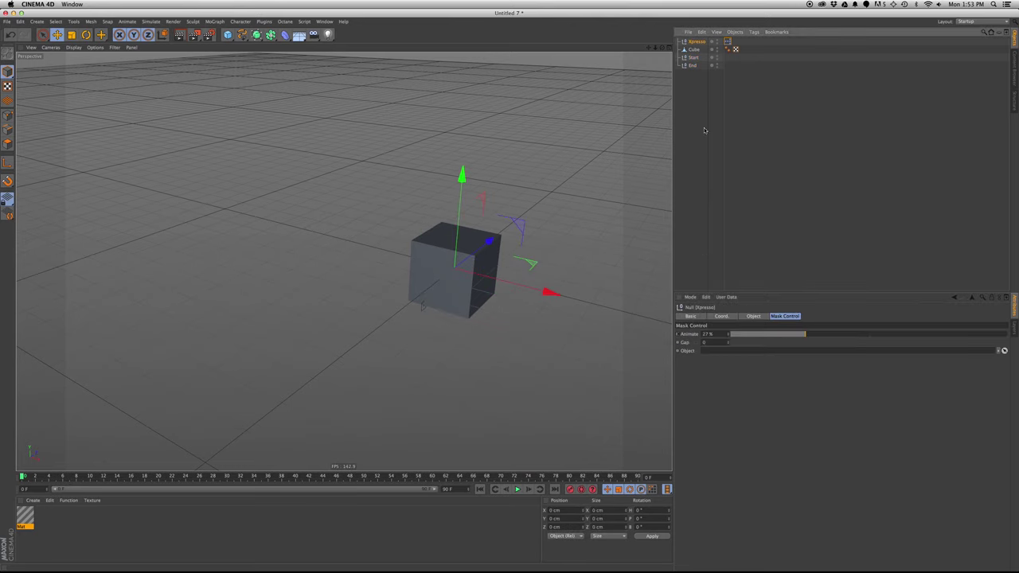
Set the Xpresso null's Animate to 0% and shift the Start, End and Gradient nodes away from the Range Mappers in the XPresso Editor.
drag(706, 335, 404, 313)
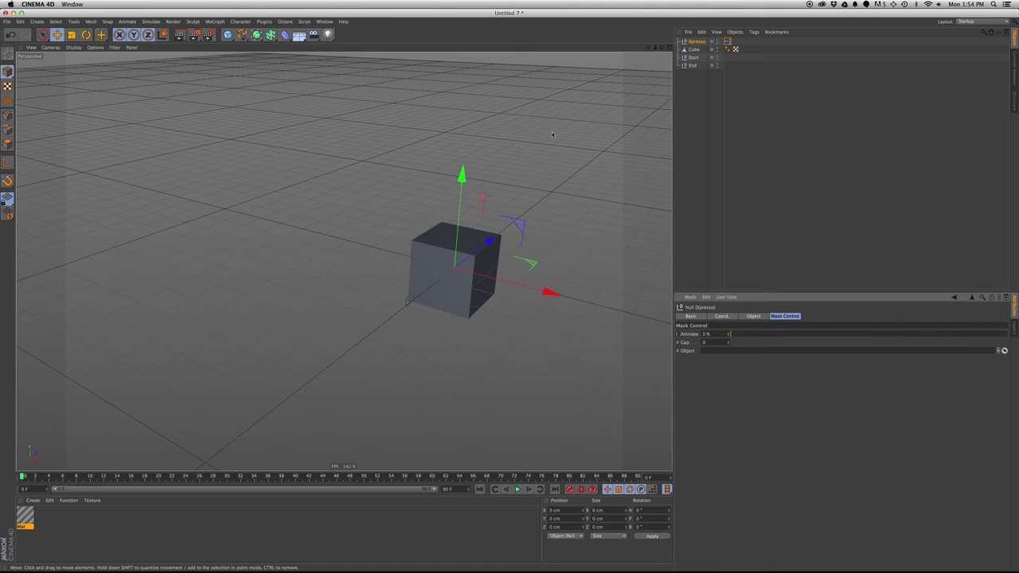
double_click(727, 41)
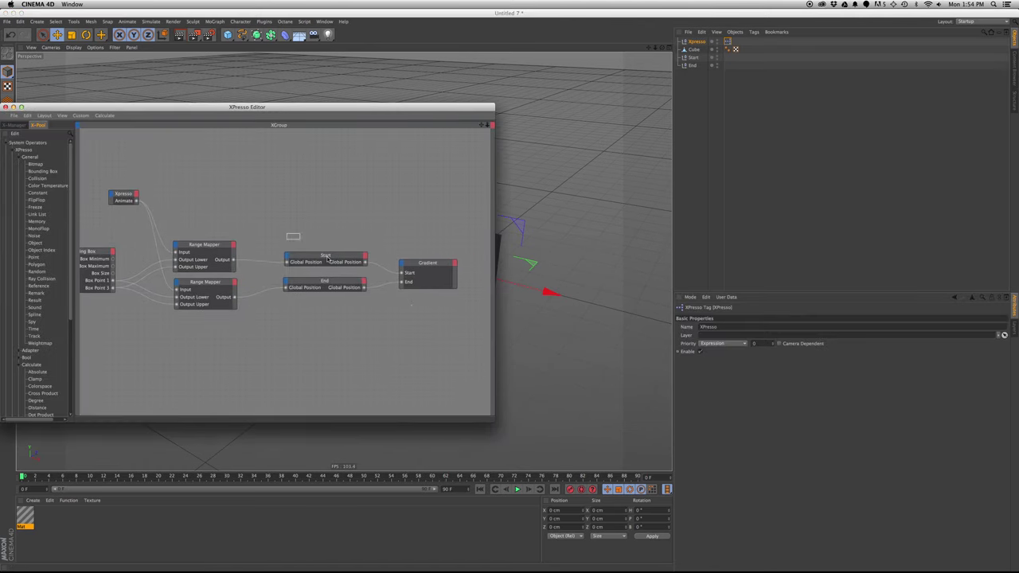
drag(327, 259, 394, 261)
click(322, 309)
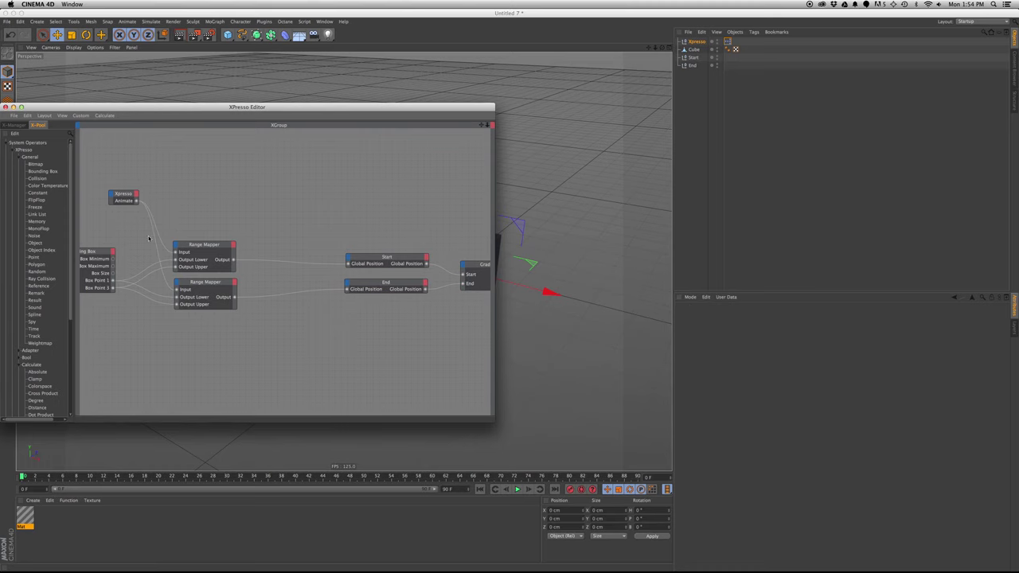
Add the Mask Control Gap output port to the Xpresso node and move the node slightly up.
click(136, 196)
mouse_move(156, 211)
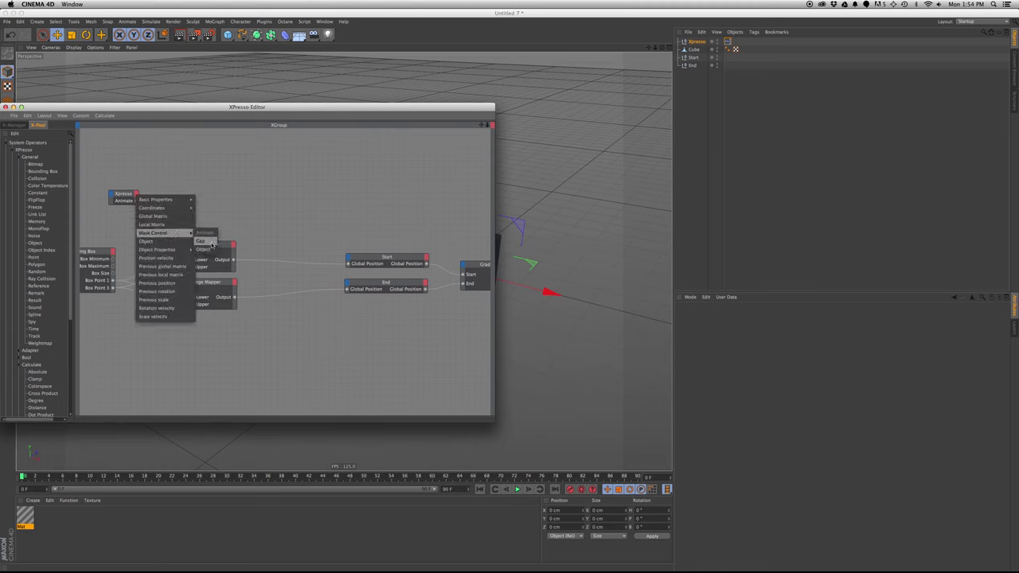
click(202, 241)
drag(114, 191, 116, 179)
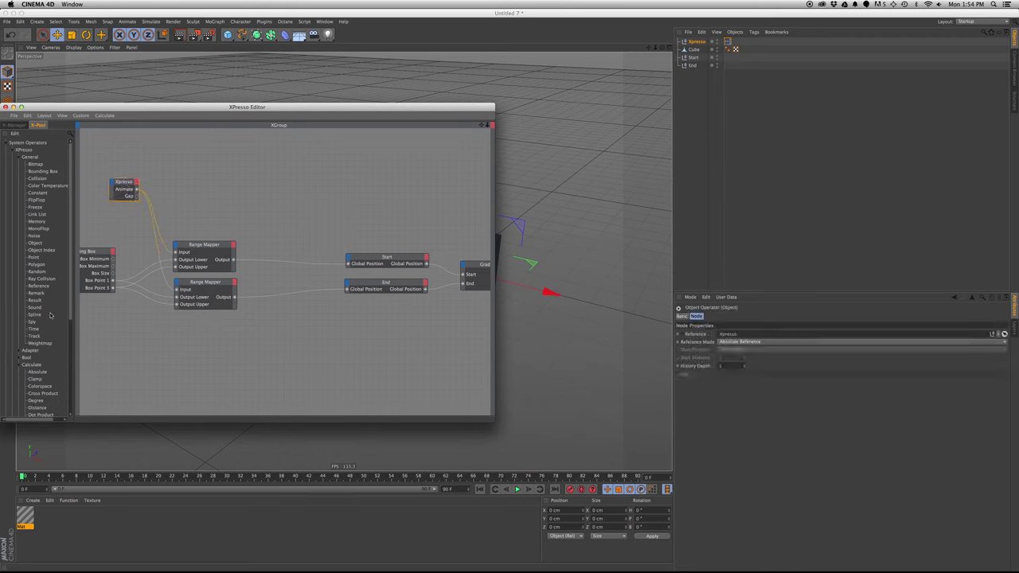
Add a Math:Add node between the first Range Mapper and the Start node and set its Function to Subtract.
drag(69, 315, 73, 376)
scroll(64, 355, down, 2)
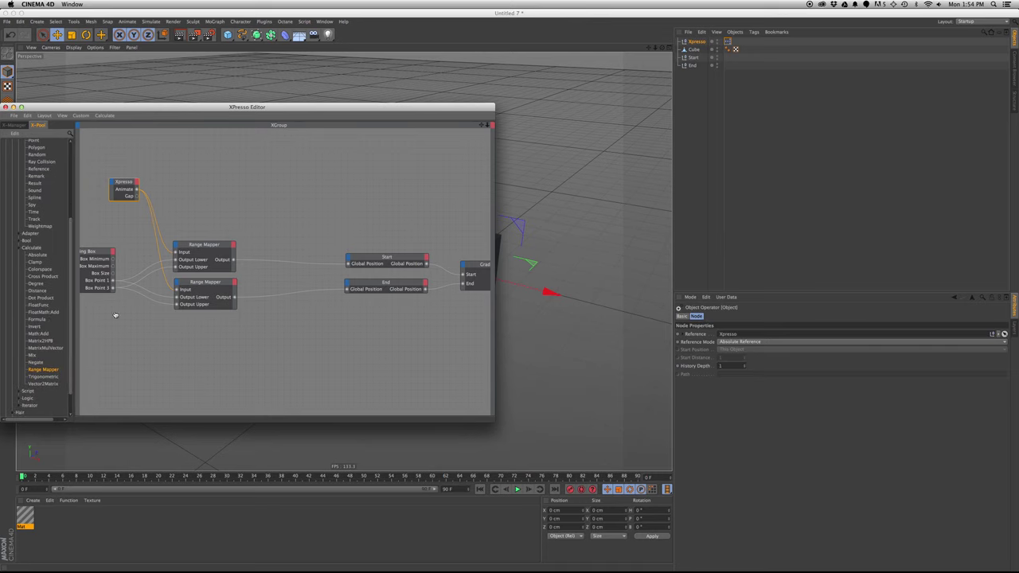
drag(292, 234, 297, 239)
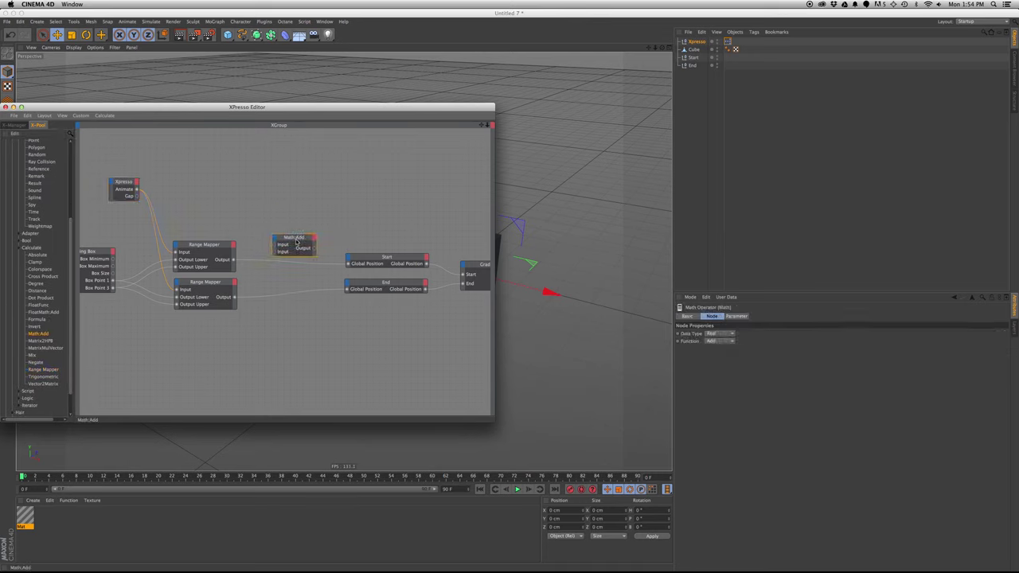
click(710, 341)
click(719, 358)
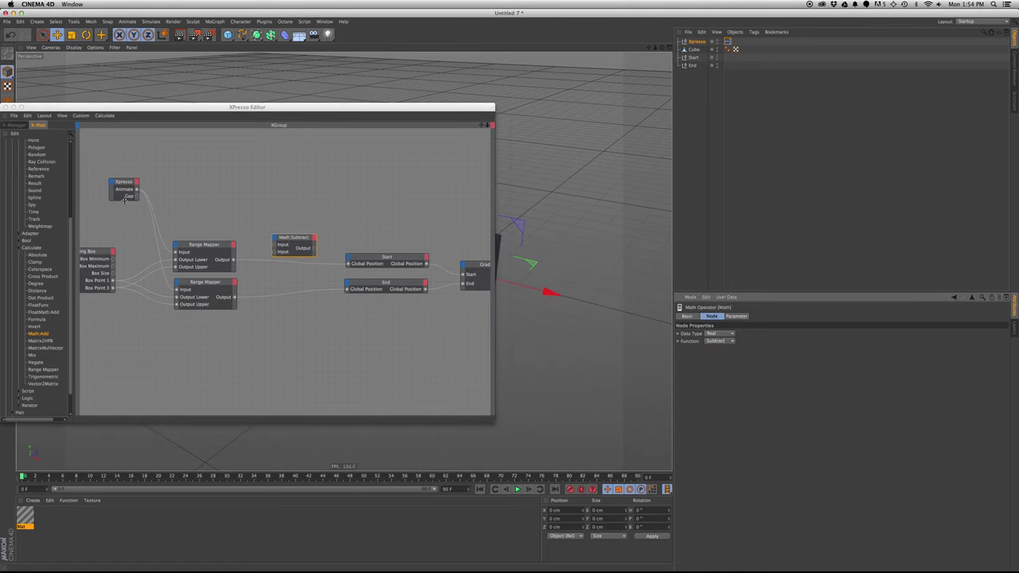
Feed the first Range Mapper's Output and Gap into the Subtract node, set it to Vector, and connect it to Start's Global Position.
drag(137, 196, 243, 233)
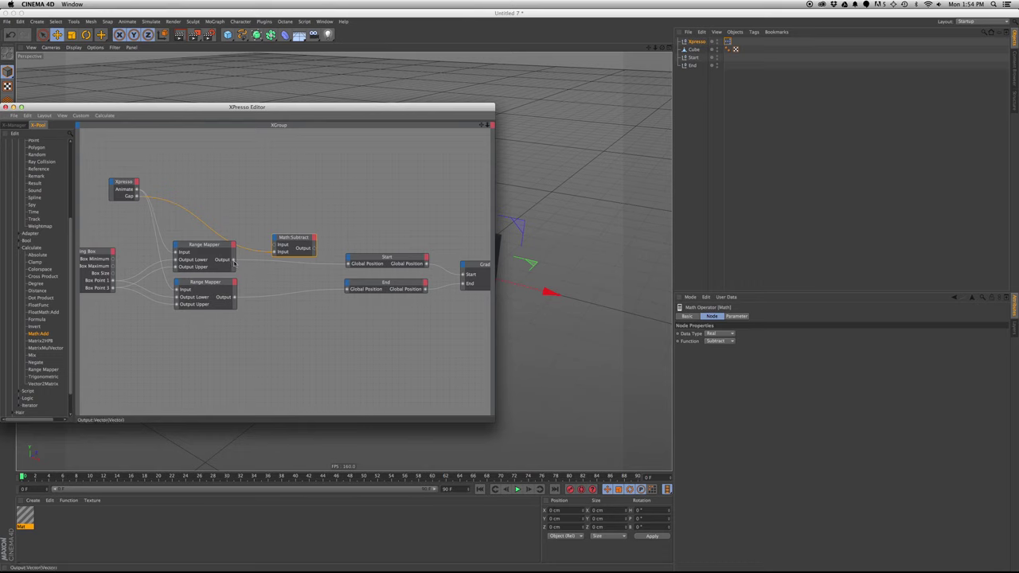
drag(275, 247, 286, 243)
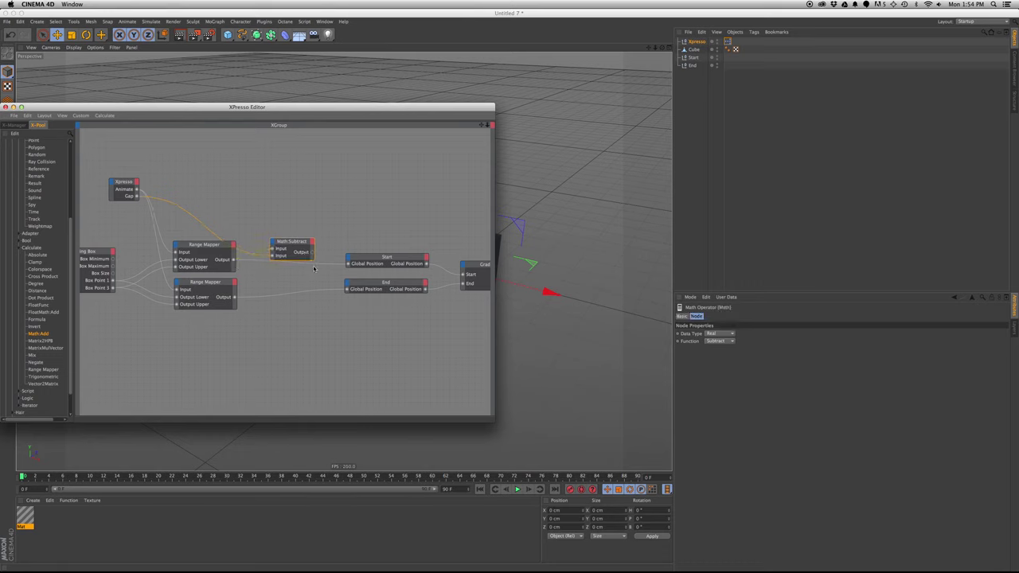
click(733, 335)
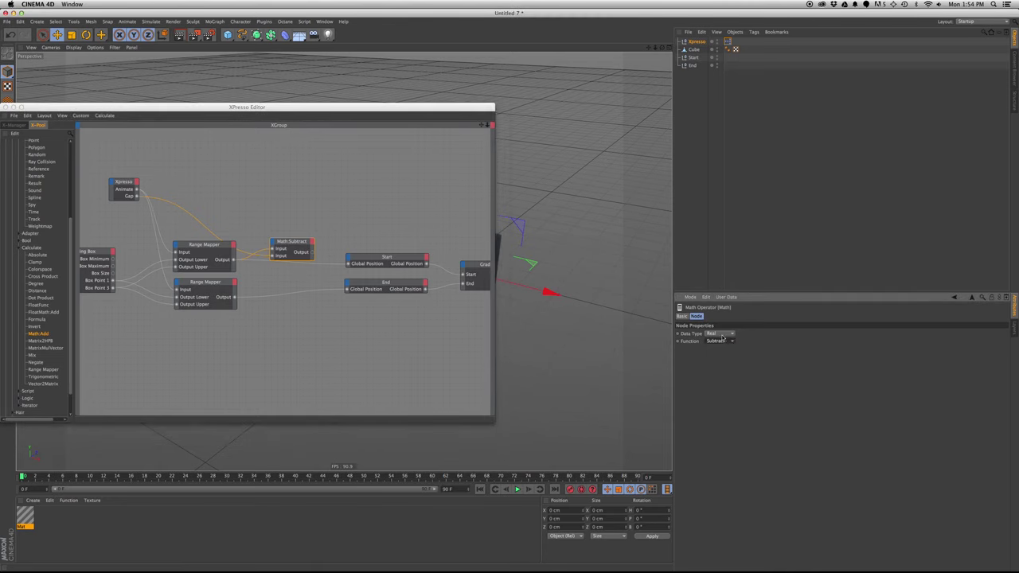
click(725, 366)
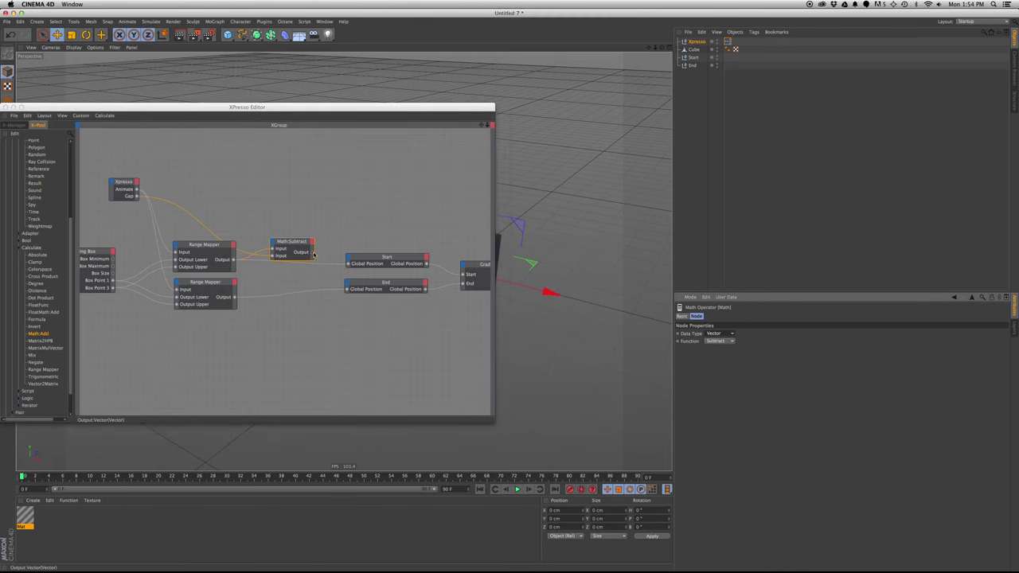
drag(312, 252, 349, 264)
key(super+w)
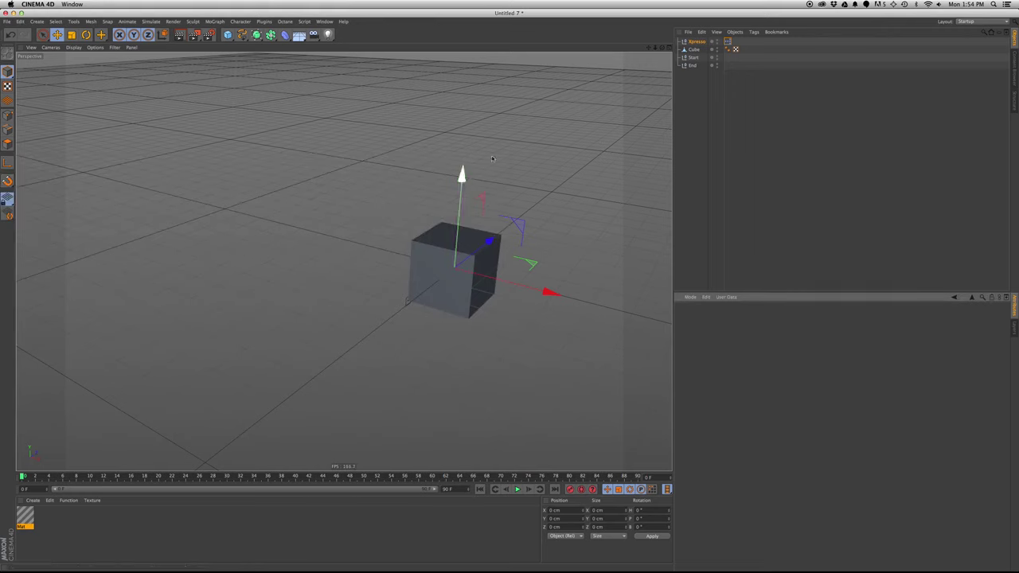
Set the Xpresso null's Gap to 10 and view the Start and End nulls at the cube with the XPresso Editor closed.
click(693, 42)
click(694, 42)
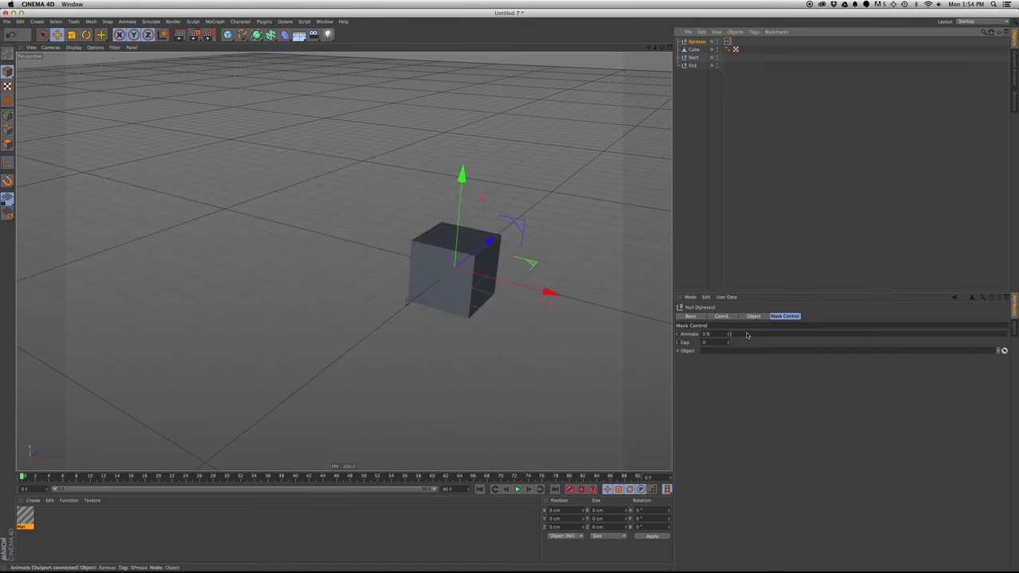
double_click(726, 41)
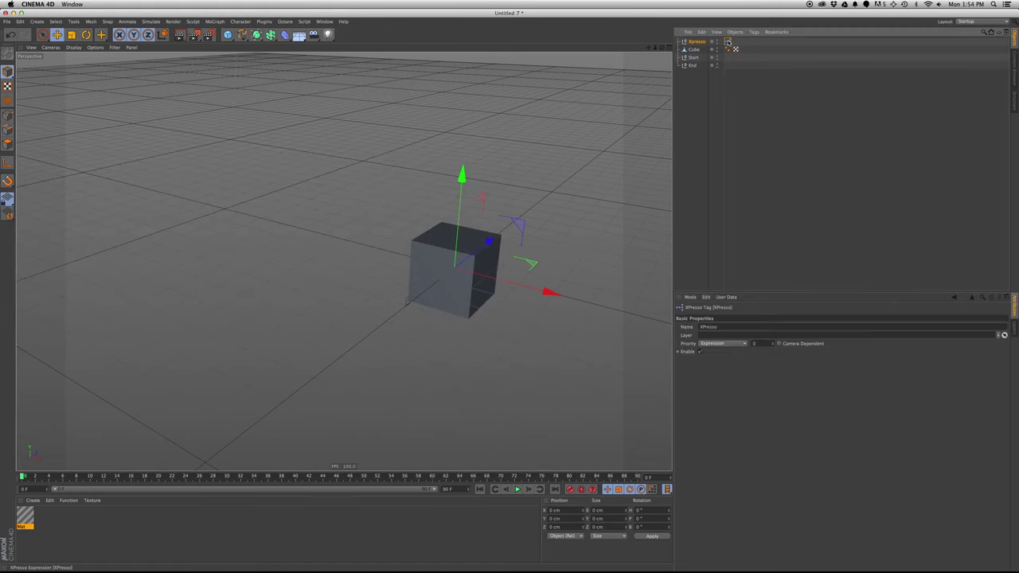
click(698, 42)
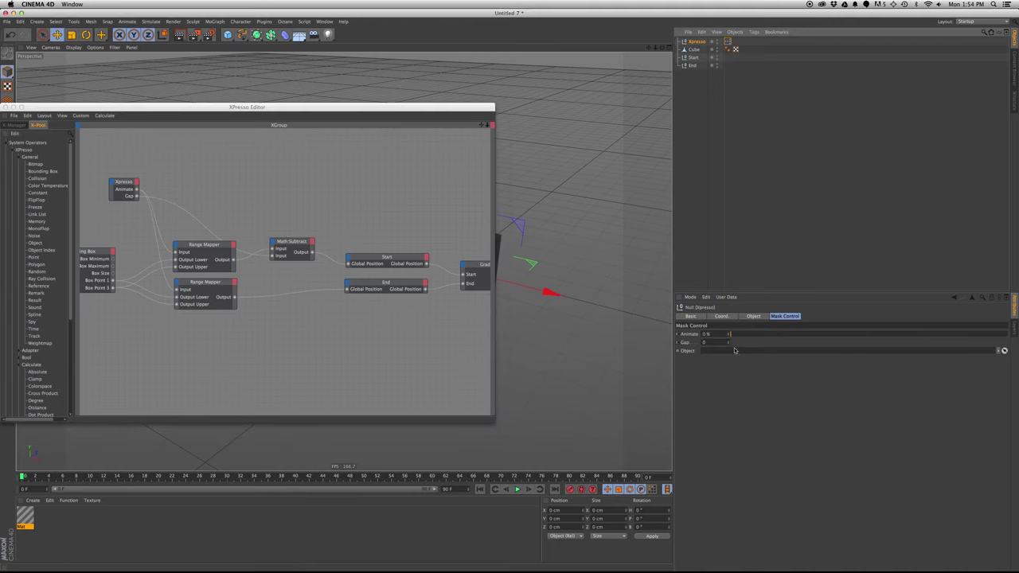
double_click(705, 343)
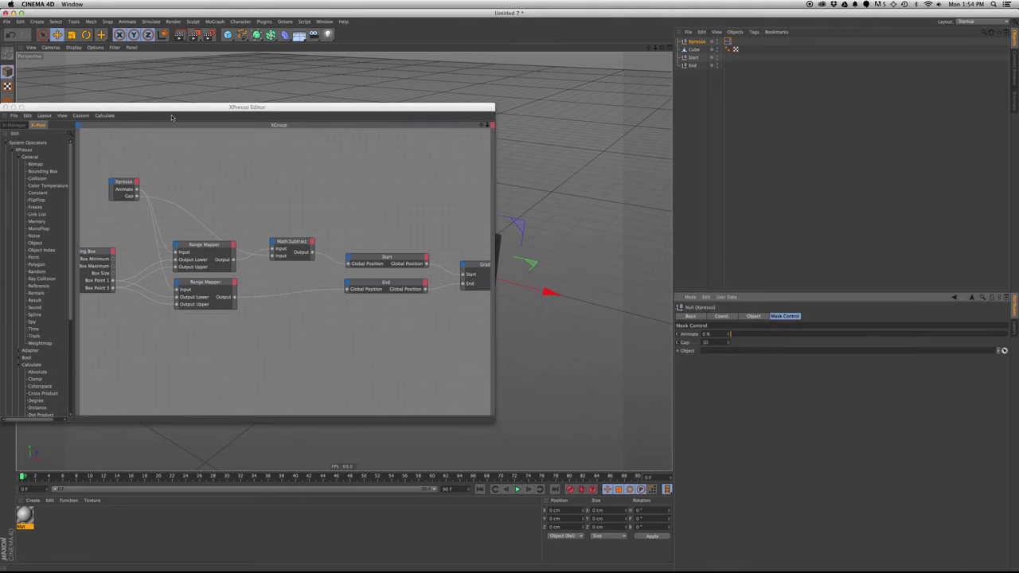
click(6, 106)
click(695, 42)
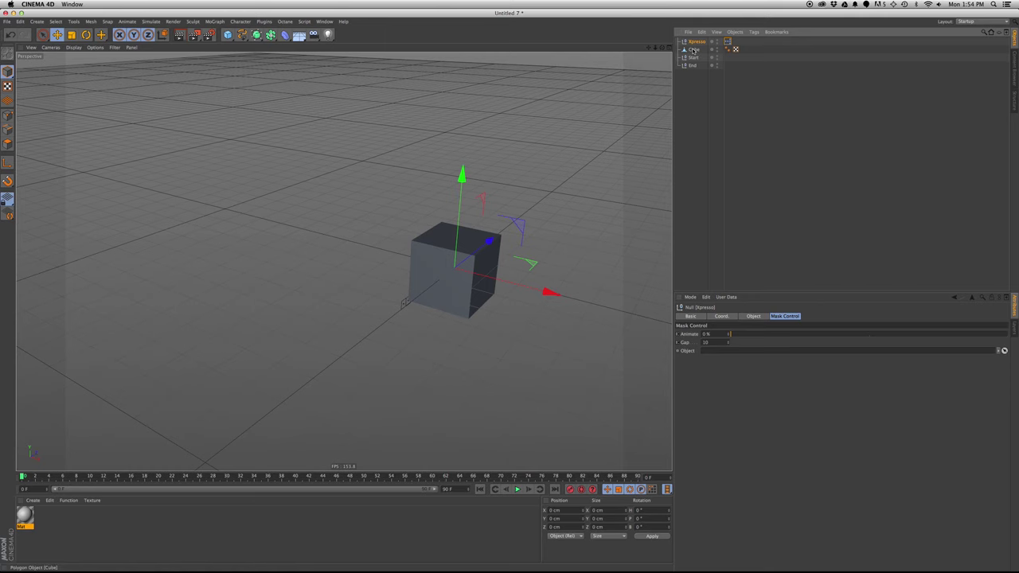
alt+drag(422, 302, 417, 301)
Reopen the XPresso Editor and check the node properties of the Subtract node and both Range Mappers.
click(728, 41)
double_click(727, 41)
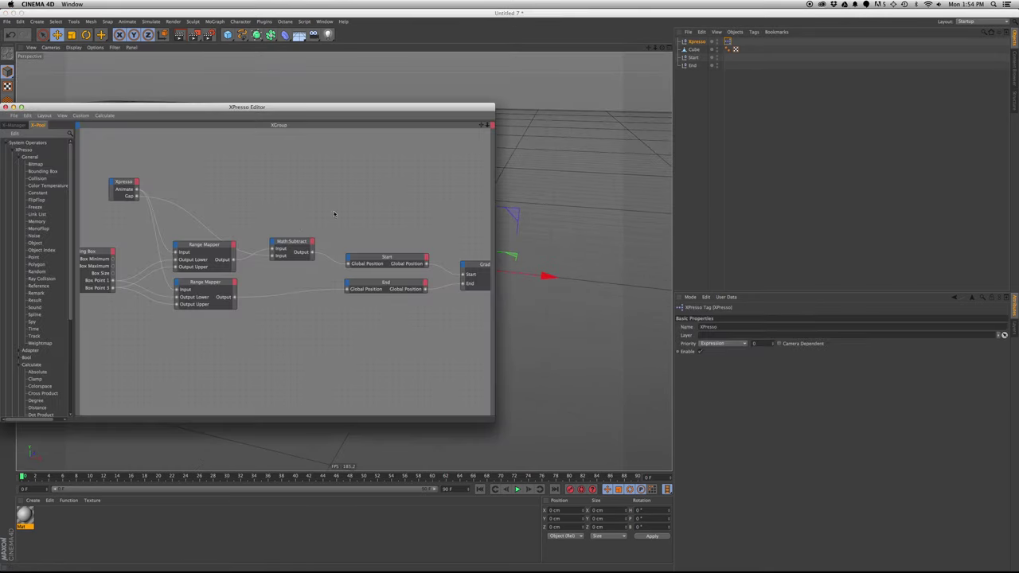
click(291, 242)
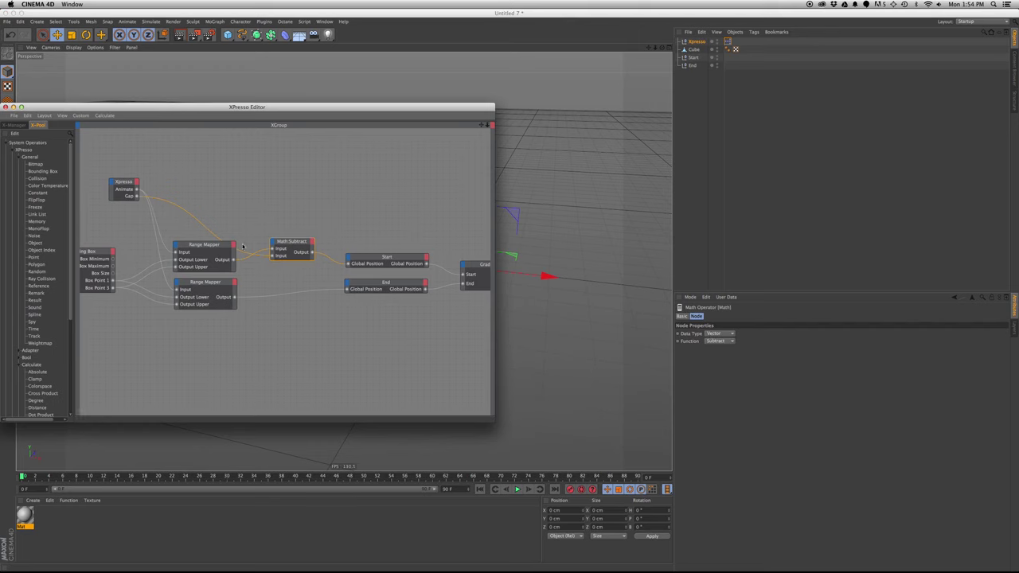
click(213, 252)
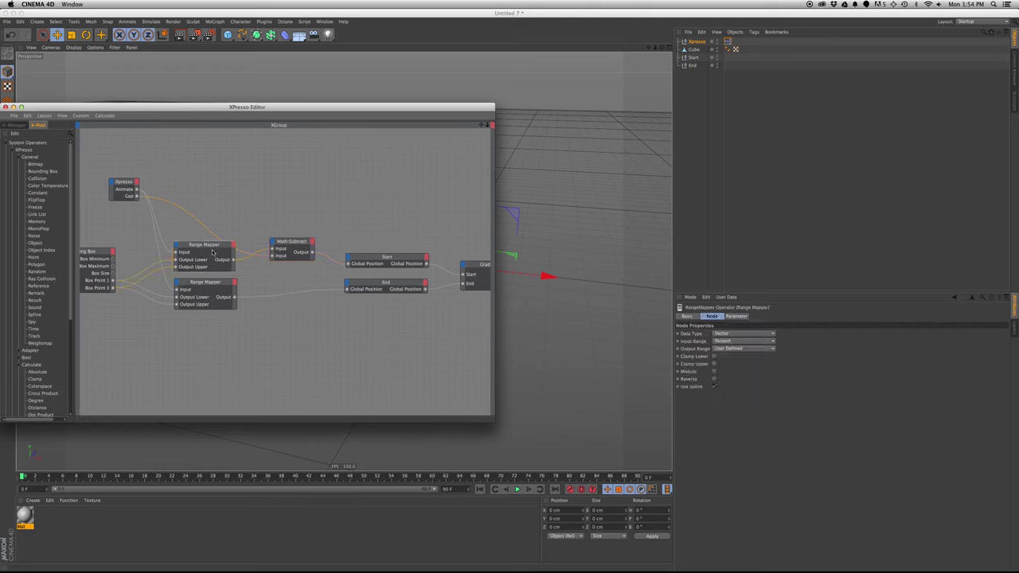
click(212, 291)
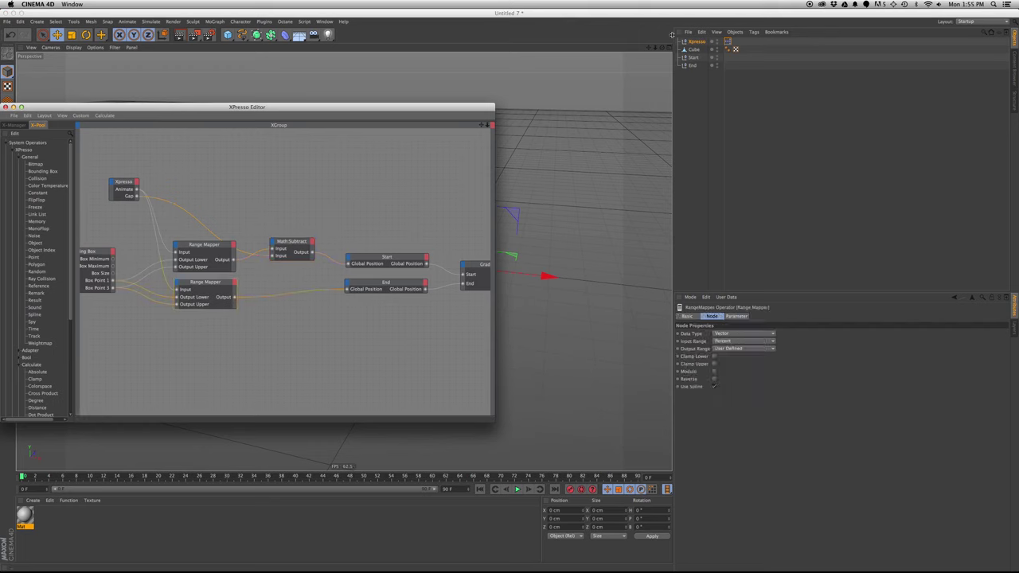
Delete the Gap entry from the Xpresso null's Mask Control user data.
click(695, 41)
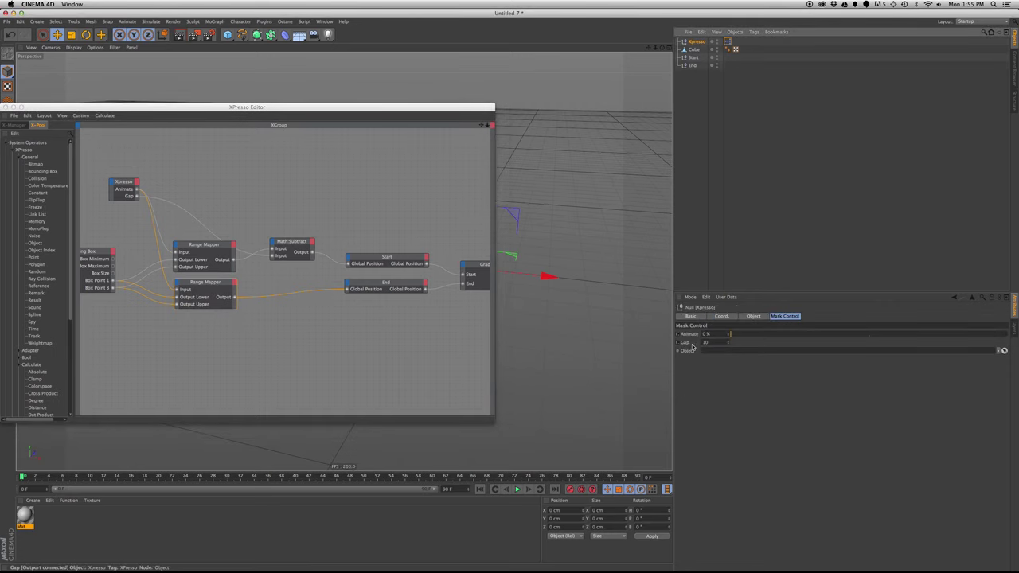
click(726, 297)
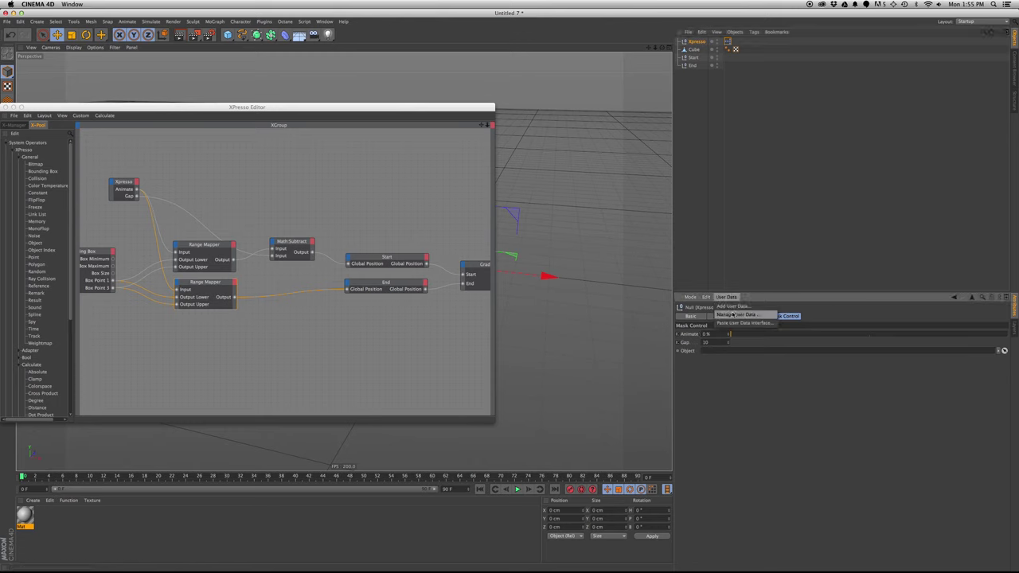
click(733, 317)
click(596, 240)
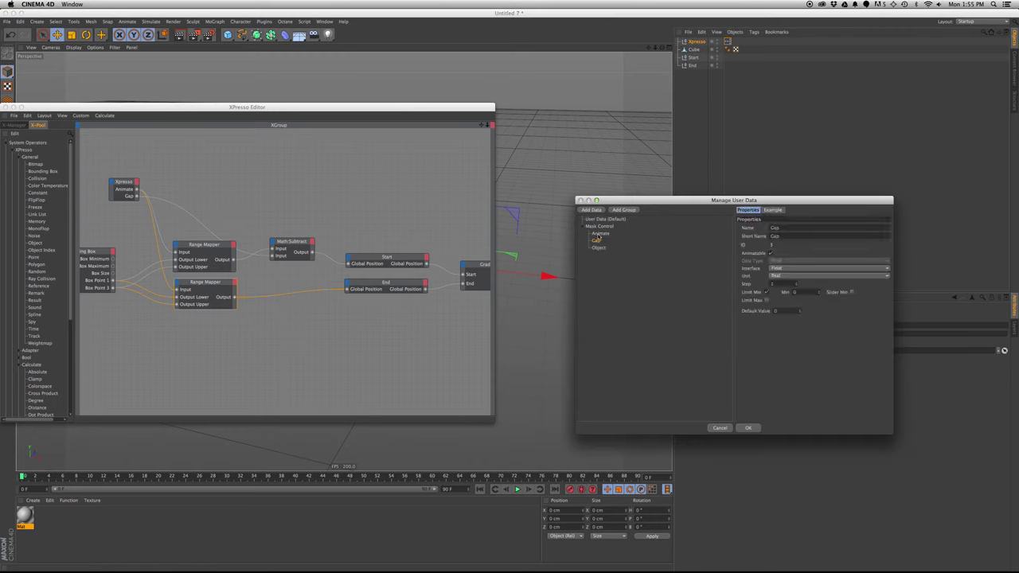
key(Delete)
Add a Vector user data entry under Mask Control between Animate and Object, without minimum or maximum limits and with default 10, 0, 0.
click(591, 210)
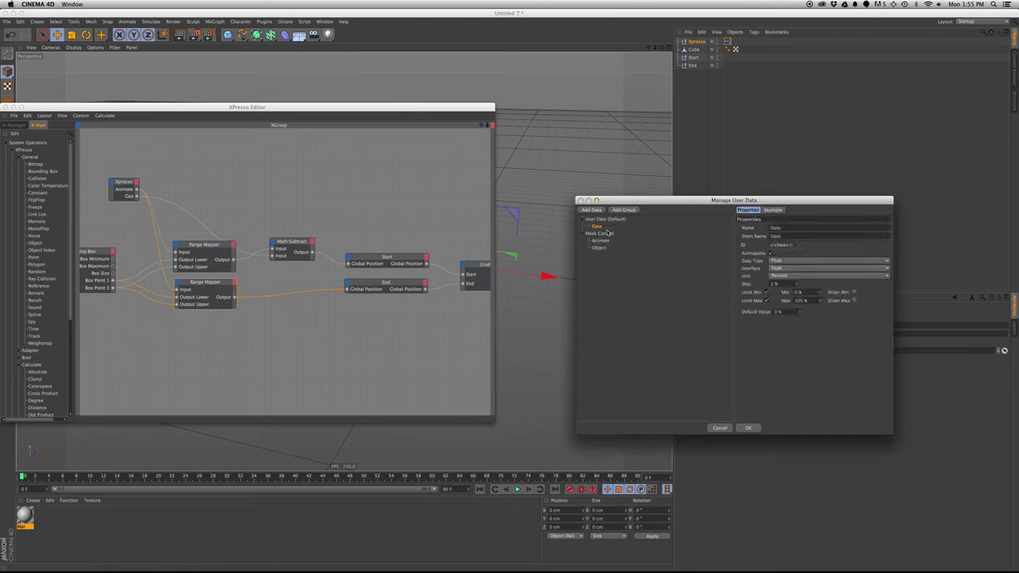
drag(607, 232, 609, 244)
click(792, 261)
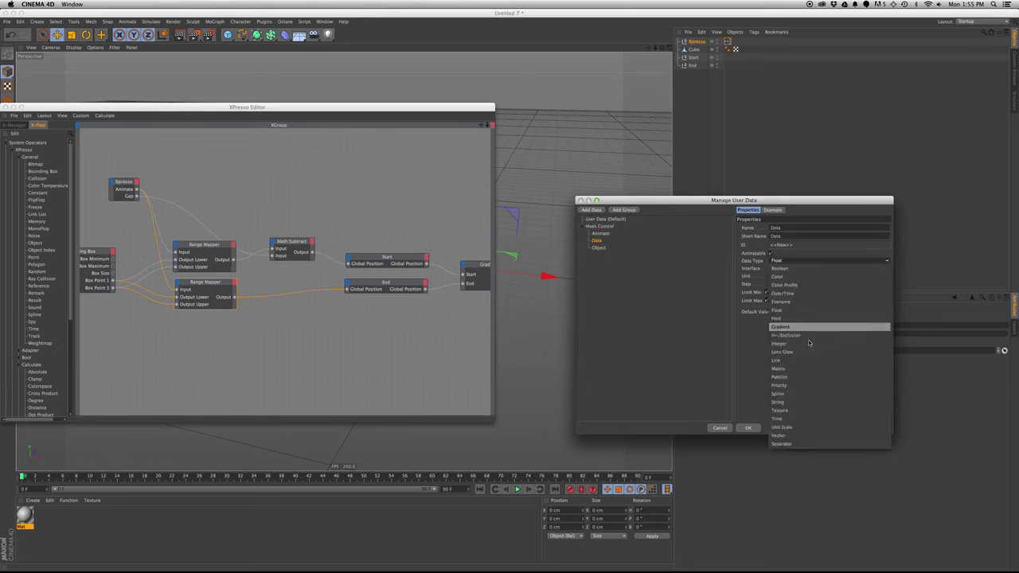
click(796, 431)
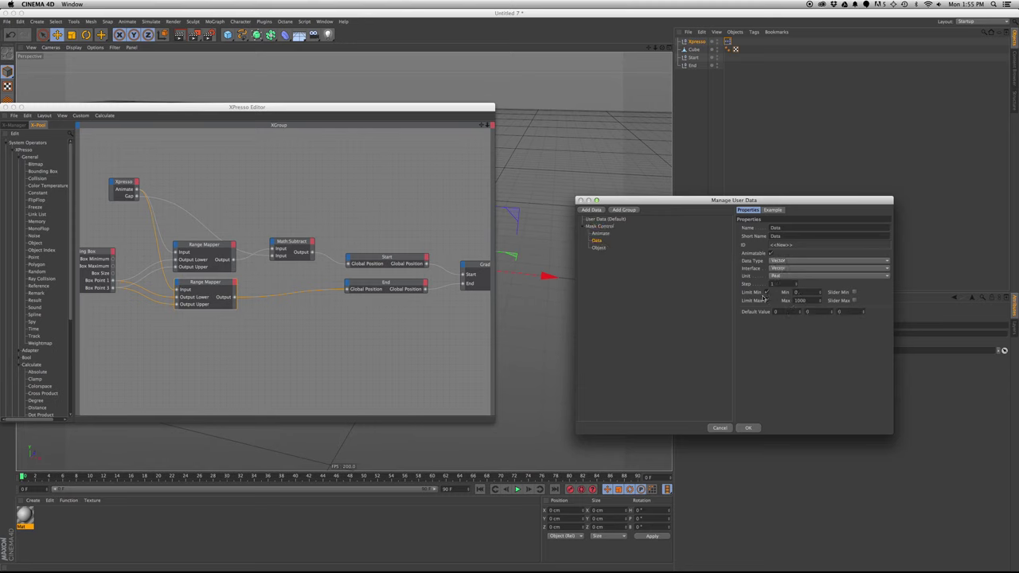
click(765, 292)
click(765, 300)
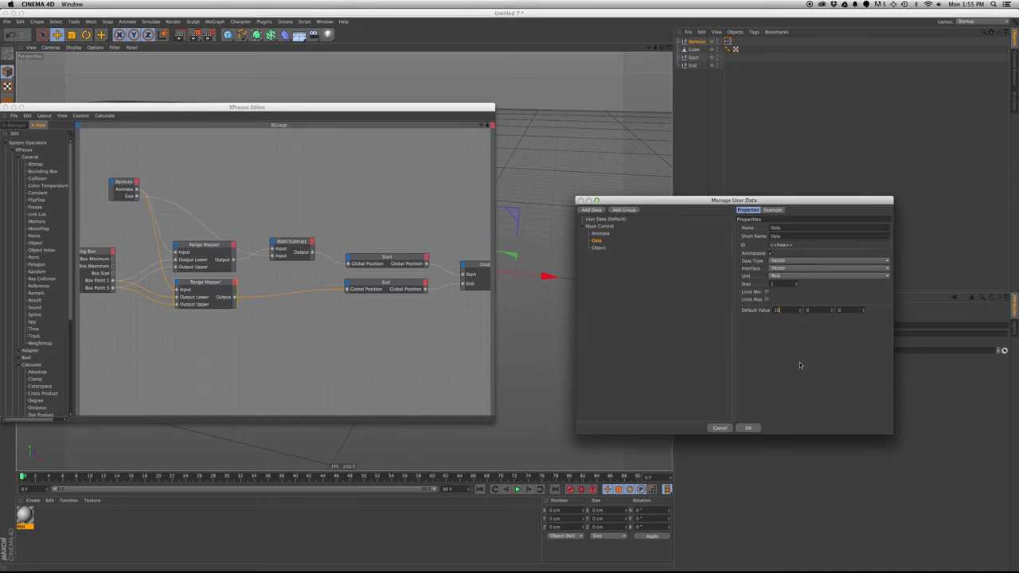
click(747, 427)
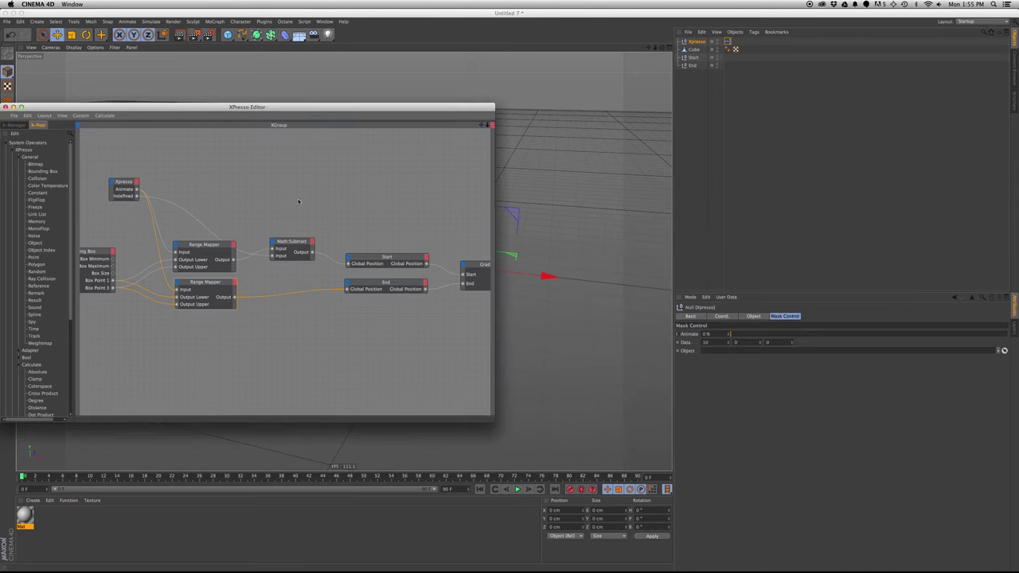
Replace the undefined output port on the Xpresso node with the Mask Control Data vector port.
right_click(127, 196)
click(143, 226)
click(136, 183)
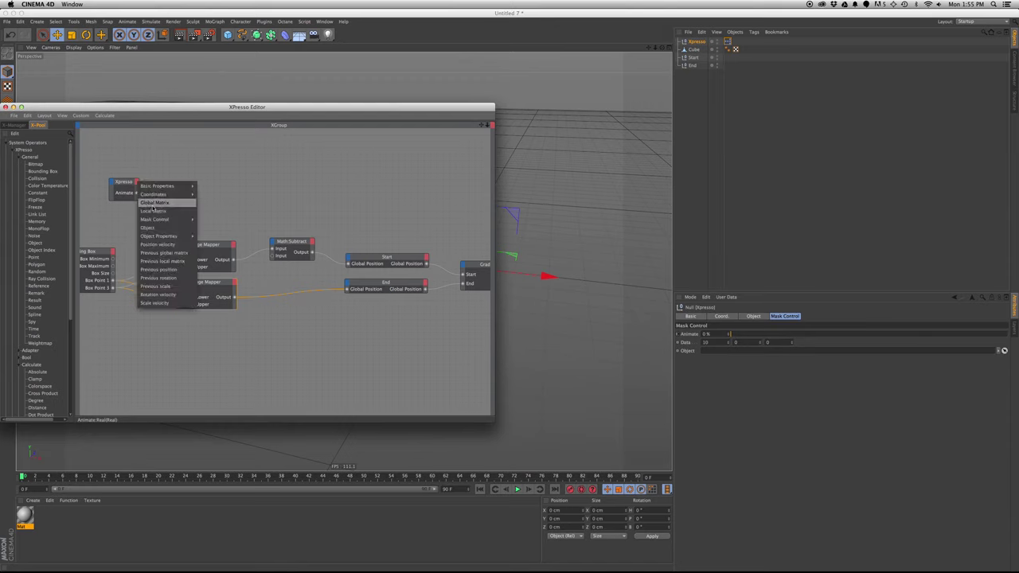
mouse_move(179, 220)
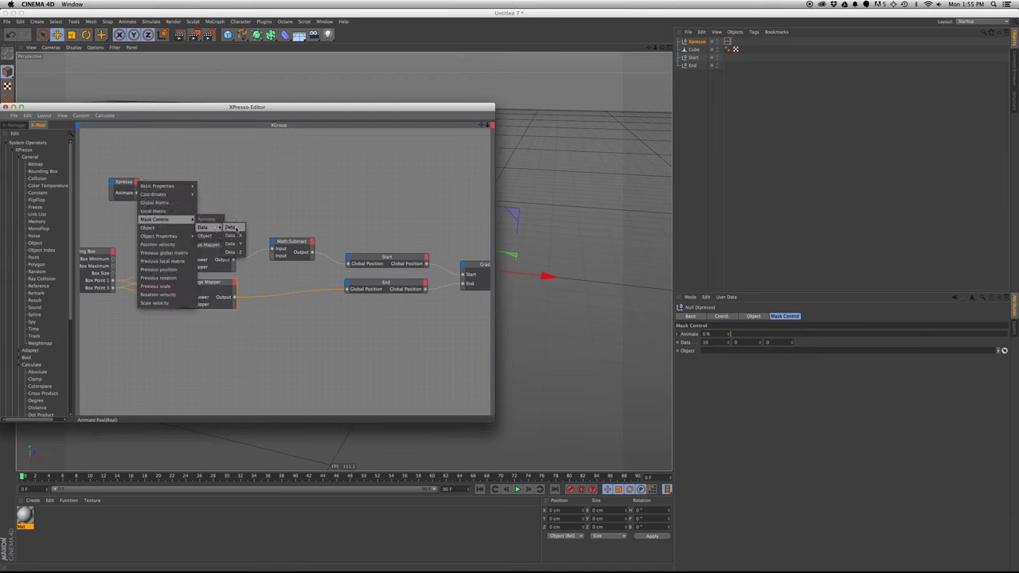
click(233, 228)
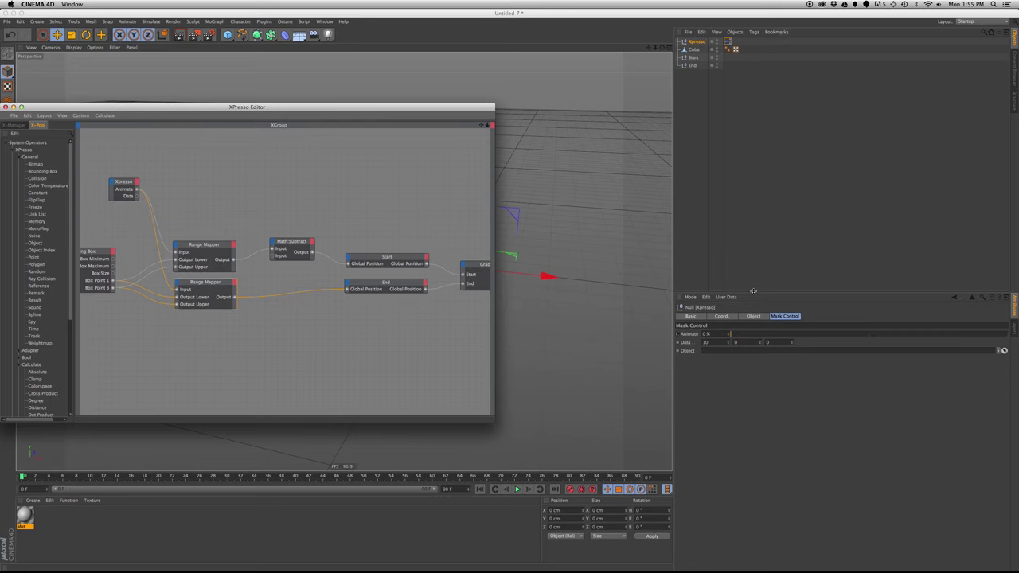
Rename the Xpresso null's vector user data entry from Data to Gap in the user data manager.
click(724, 297)
click(728, 318)
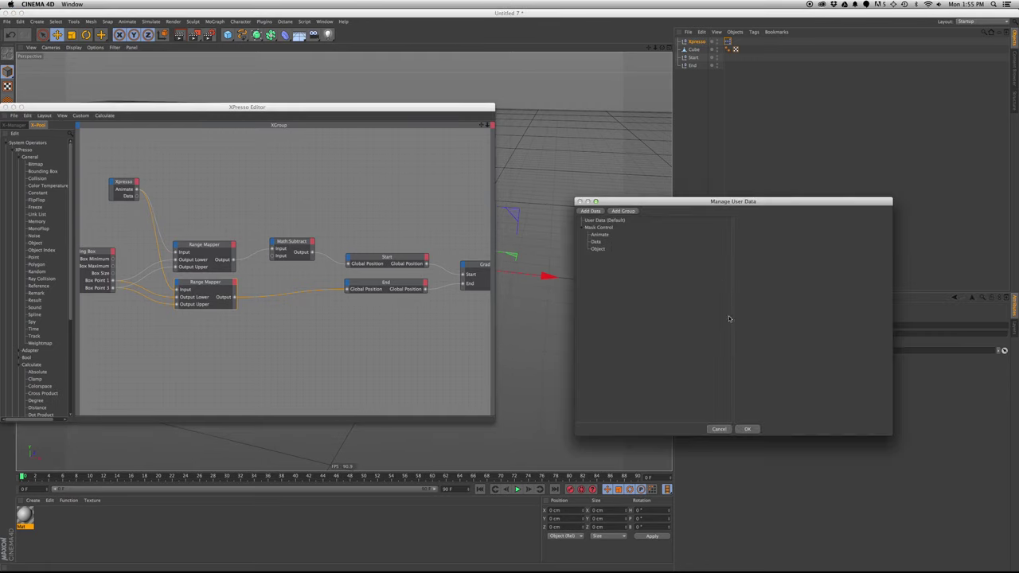
click(596, 242)
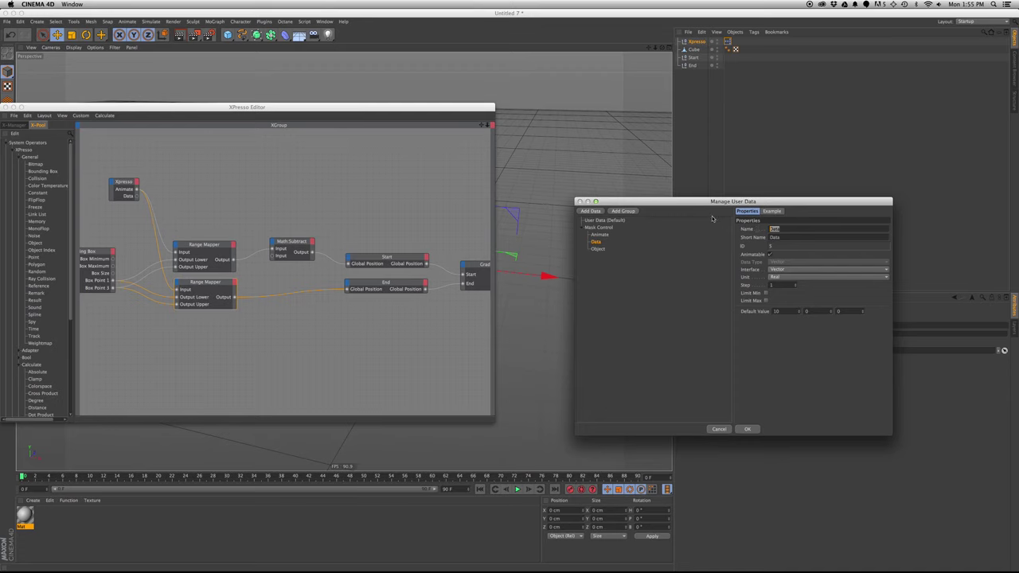
click(747, 429)
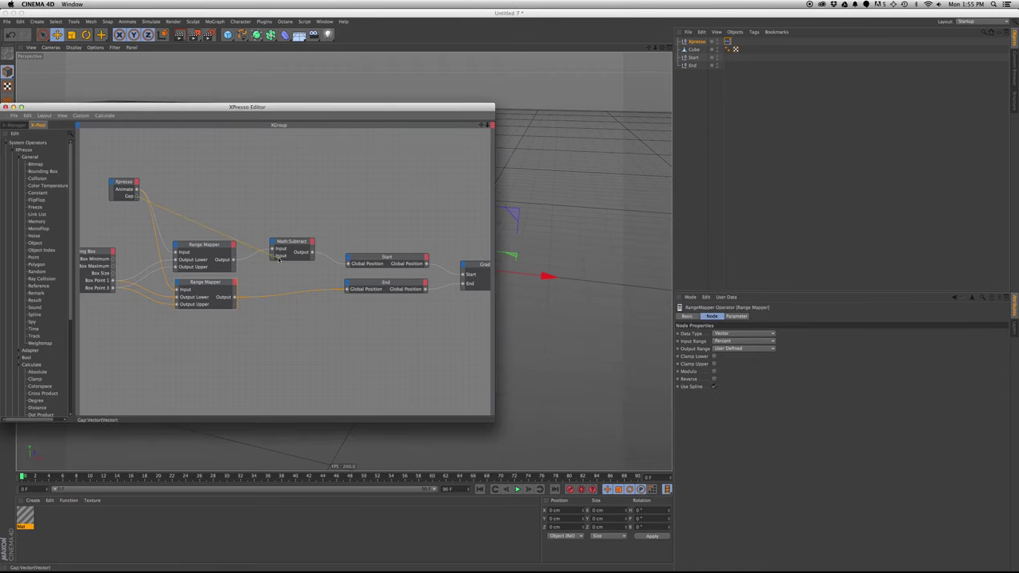
Connect the Xpresso node's Gap port to the second input of the Subtract node and close the XPresso Editor.
drag(271, 256, 273, 256)
click(310, 197)
key(super+w)
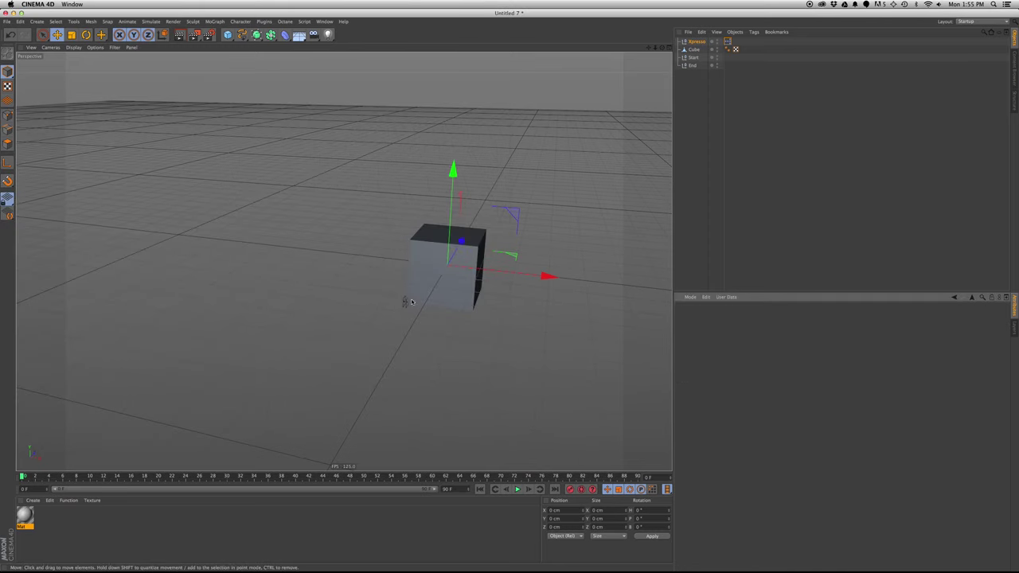
Set the Xpresso null's Animate to 100% and examine where the Start and End nulls sit relative to the cube.
mouse_move(411, 301)
alt+mouse_down()
mouse_move(430, 304)
mouse_move(407, 304)
alt+mouse_up()
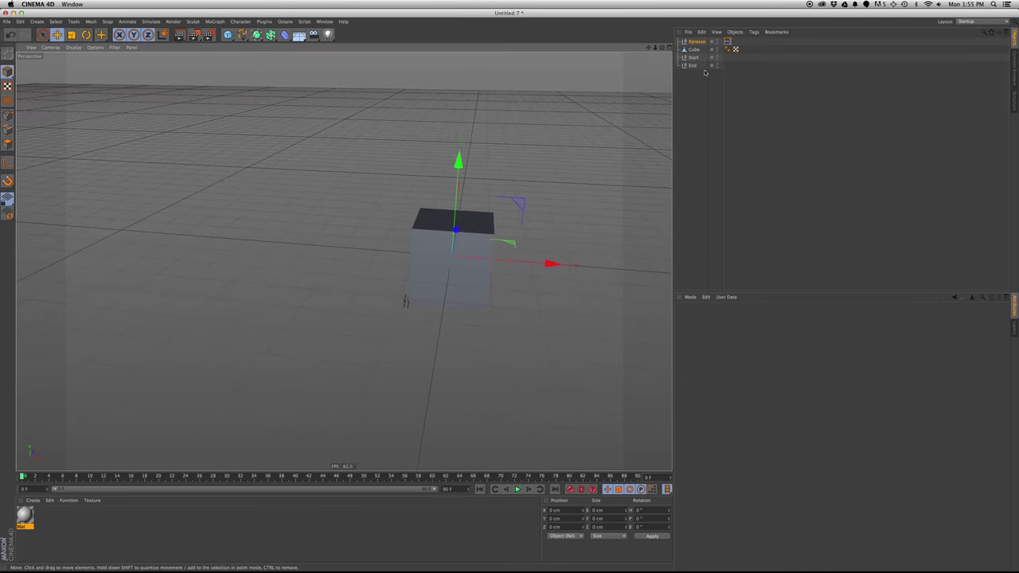
click(691, 106)
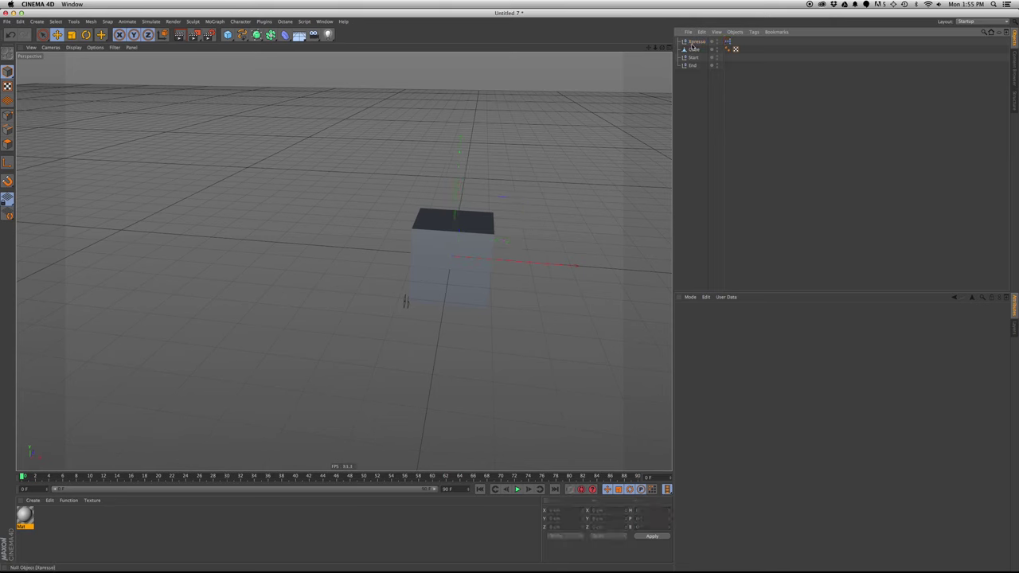
click(693, 42)
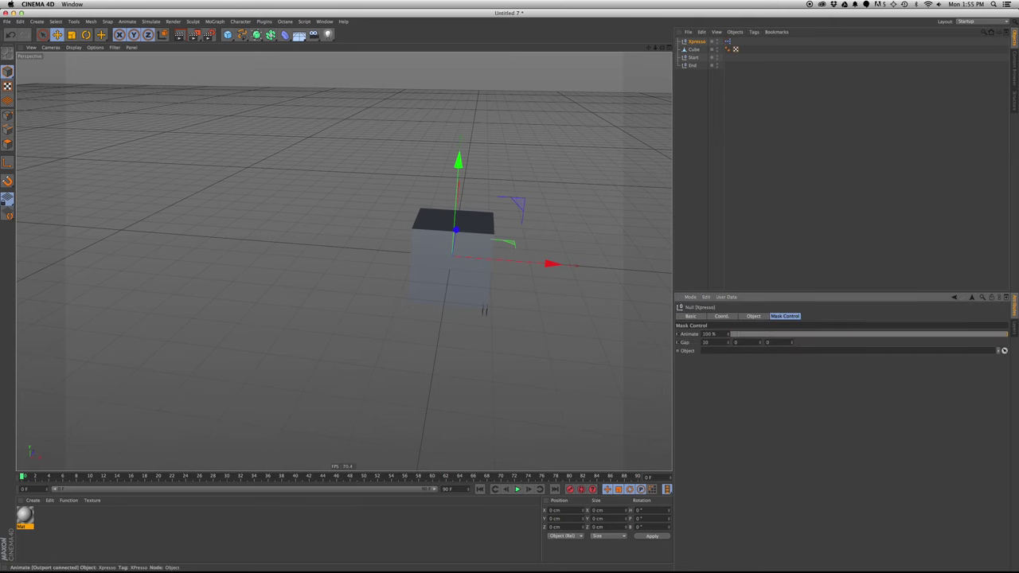
scroll(483, 313, up, 2)
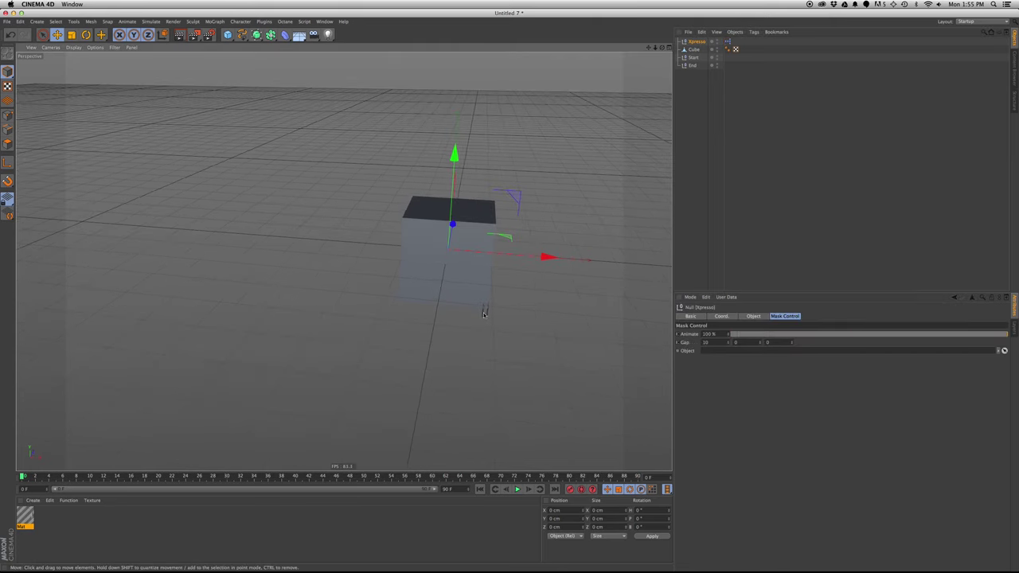
alt+drag(484, 311, 449, 323)
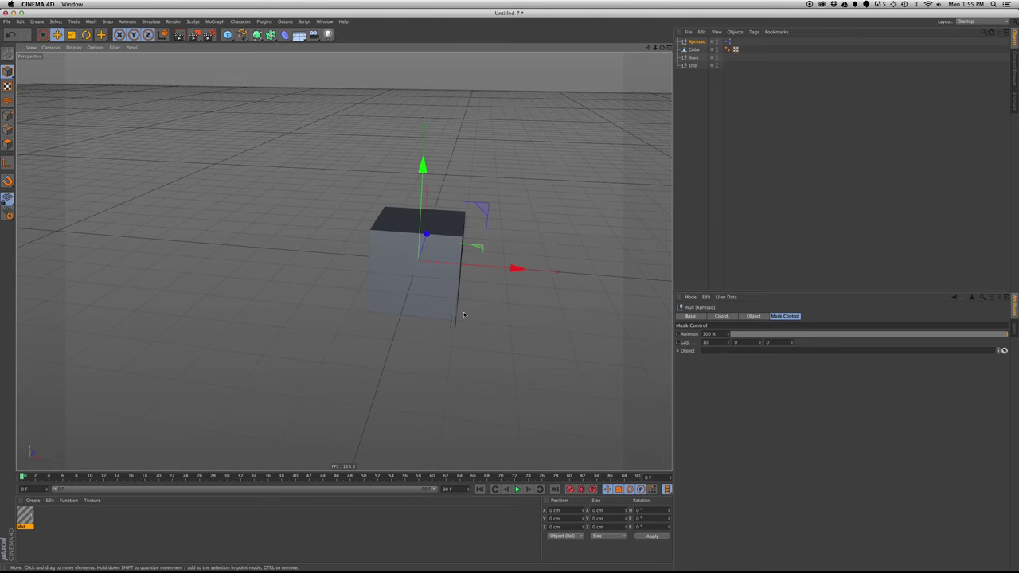
Reopen the XPresso Editor and move all nodes downstream of the Bounding Box, plus the Xpresso node, farther from it to make room.
double_click(726, 40)
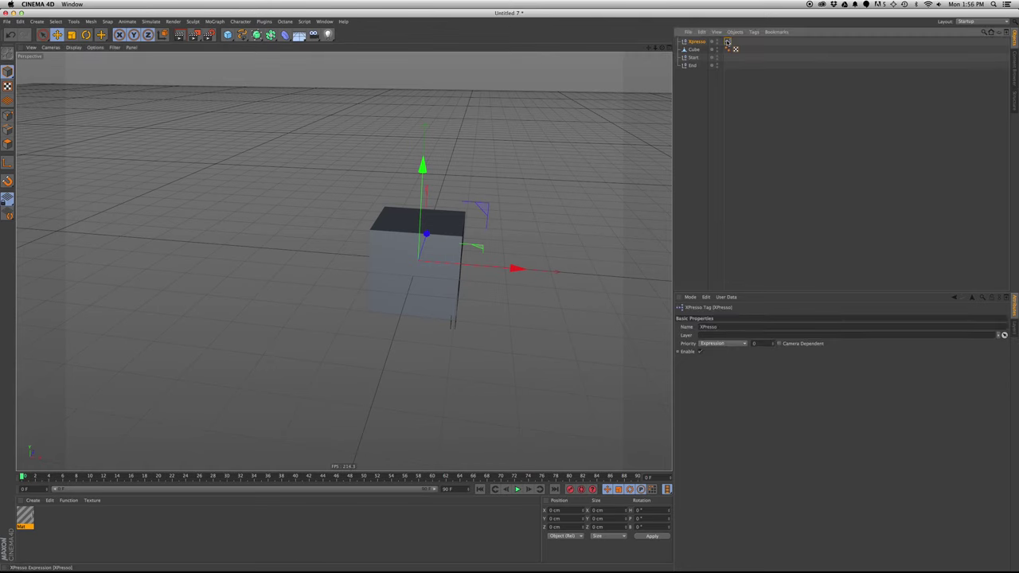
alt+middle_drag(387, 295, 256, 296)
scroll(257, 296, down, 2)
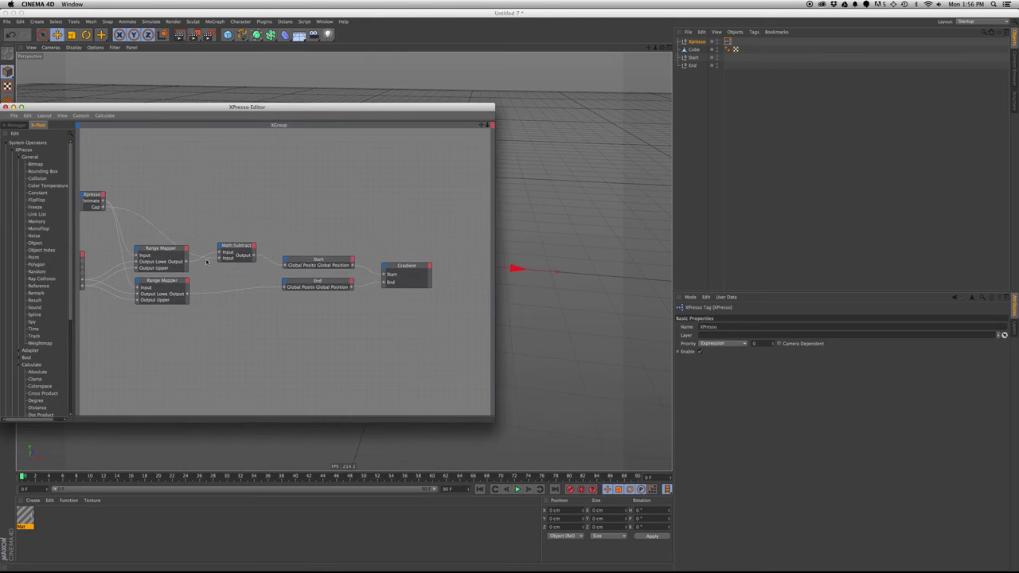
alt+middle_drag(174, 221, 234, 223)
mouse_move(133, 177)
mouse_down()
mouse_move(195, 219)
mouse_move(343, 219)
mouse_up()
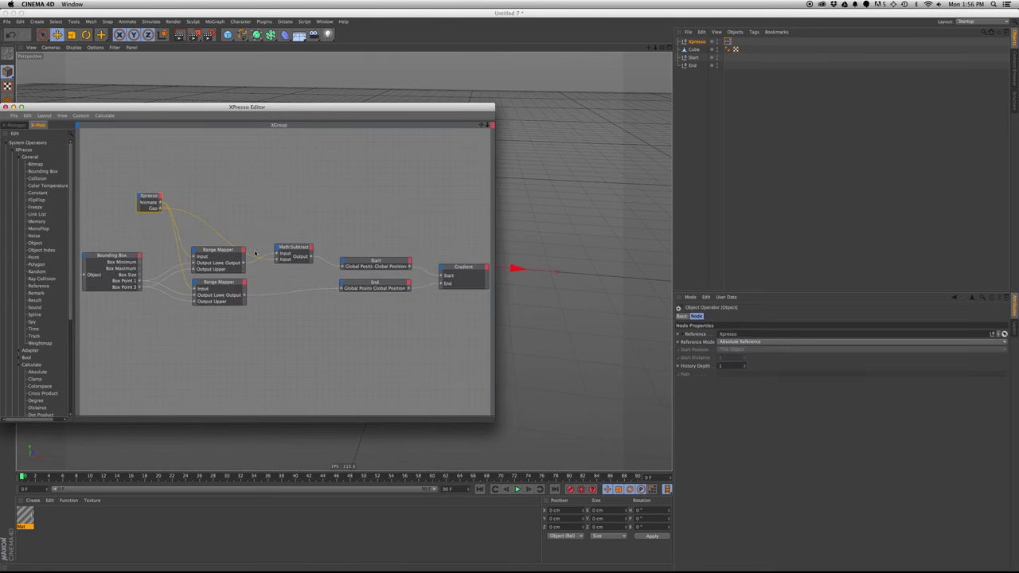
shift+drag(460, 330, 283, 250)
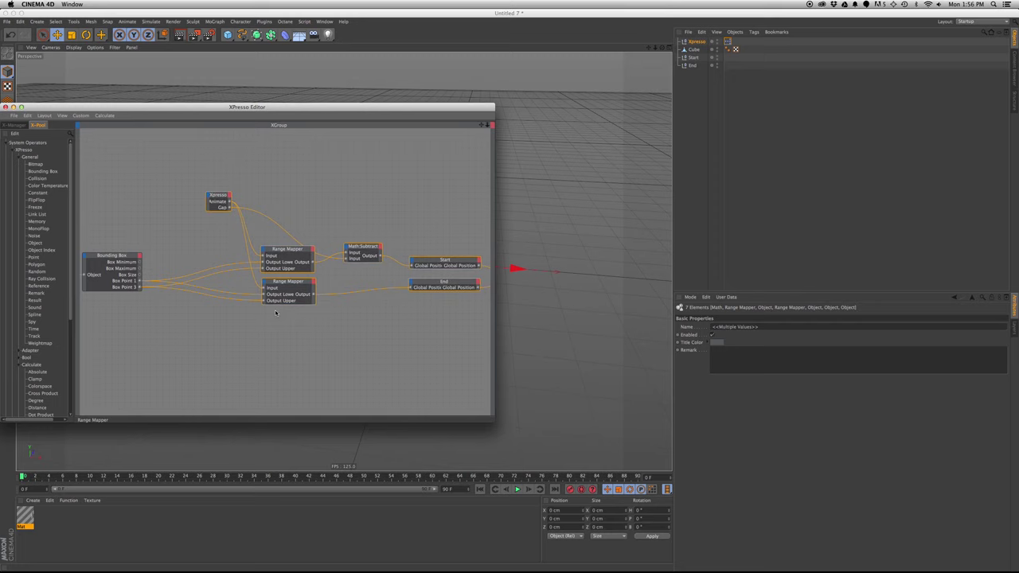
click(276, 313)
alt+middle_drag(202, 317, 264, 324)
scroll(246, 321, up, 2)
alt+middle_drag(182, 362, 212, 334)
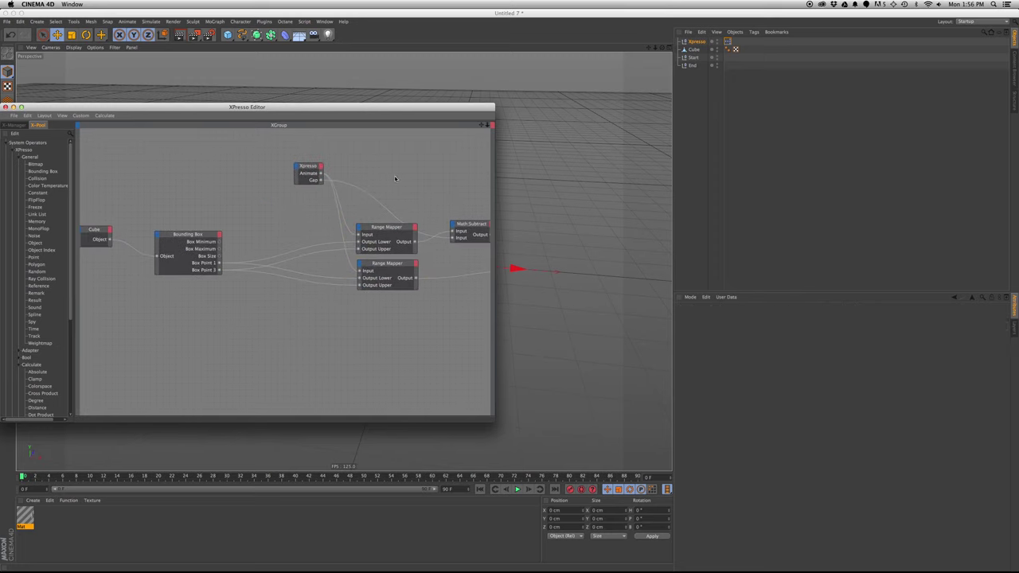
Duplicate the Subtract node between the Bounding Box and the Range Mappers and set the copy's function to Add.
ctrl+drag(479, 225, 290, 292)
click(725, 342)
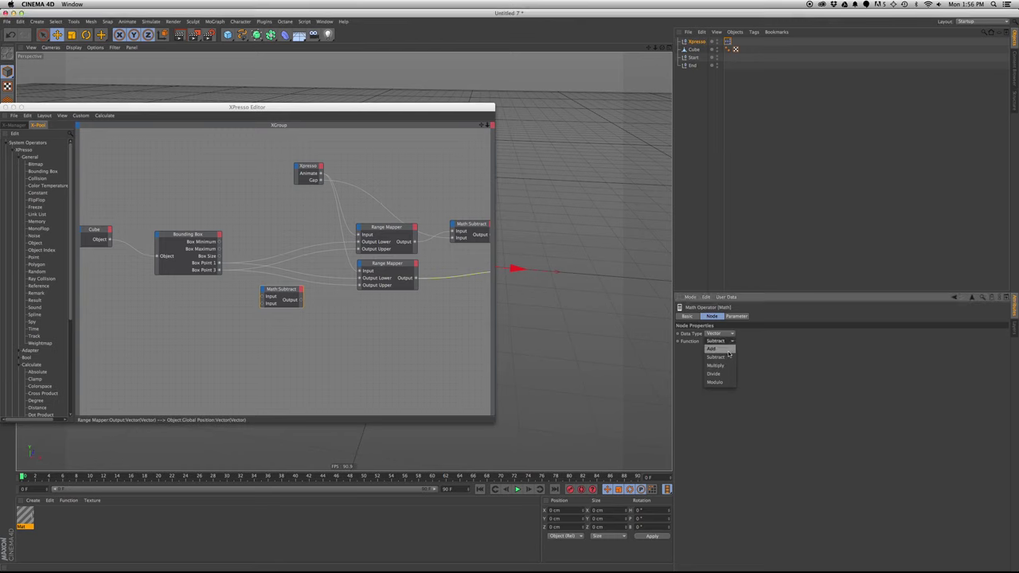
click(720, 334)
scroll(317, 314, up, 1)
alt+middle_drag(317, 314, 299, 322)
drag(265, 300, 274, 298)
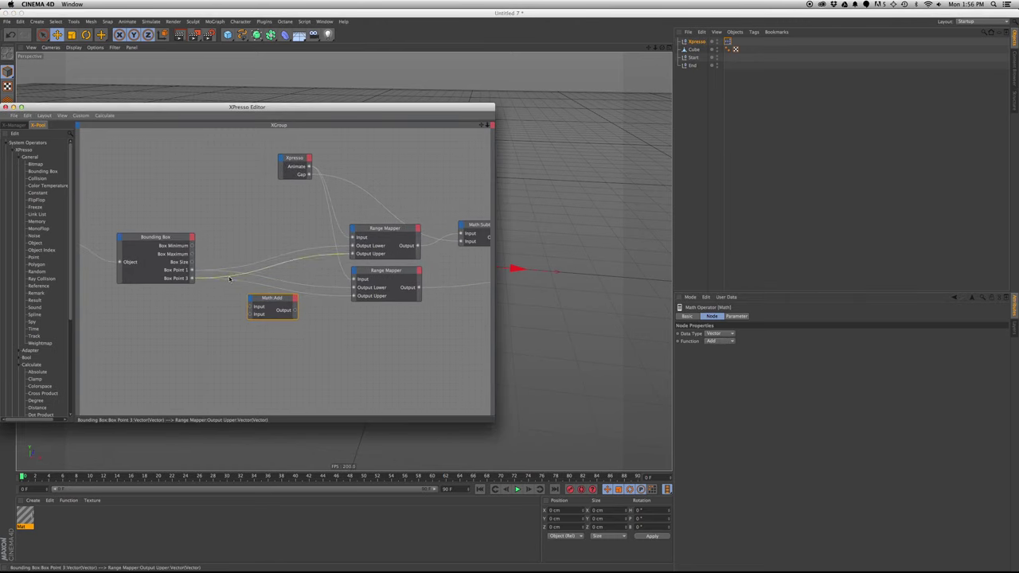
Delete the links from the Bounding Box's Box Point 3 to the Output Upper ports of both Range Mappers.
alt+middle_drag(402, 258, 378, 256)
click(697, 41)
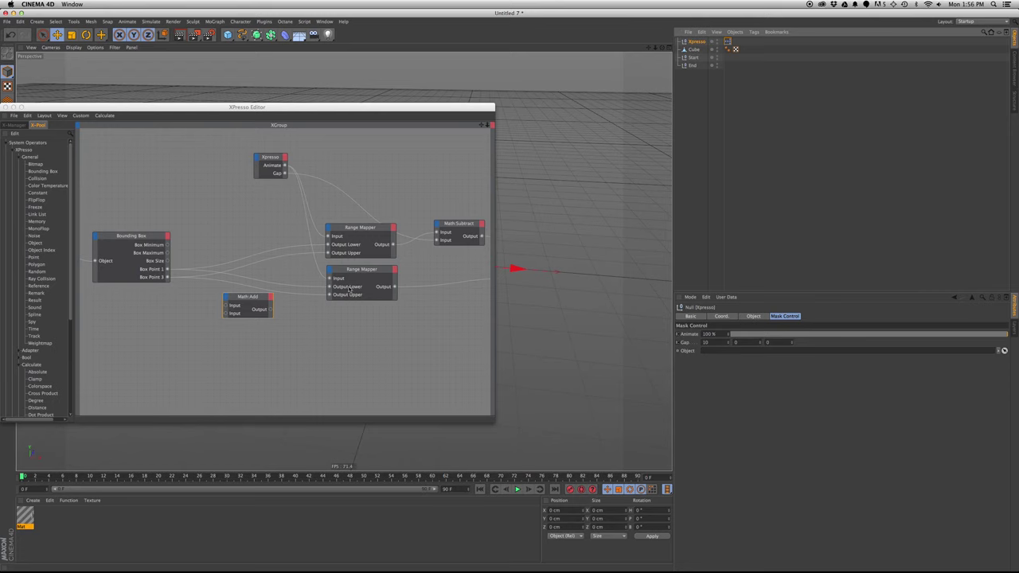
click(195, 277)
key(Delete)
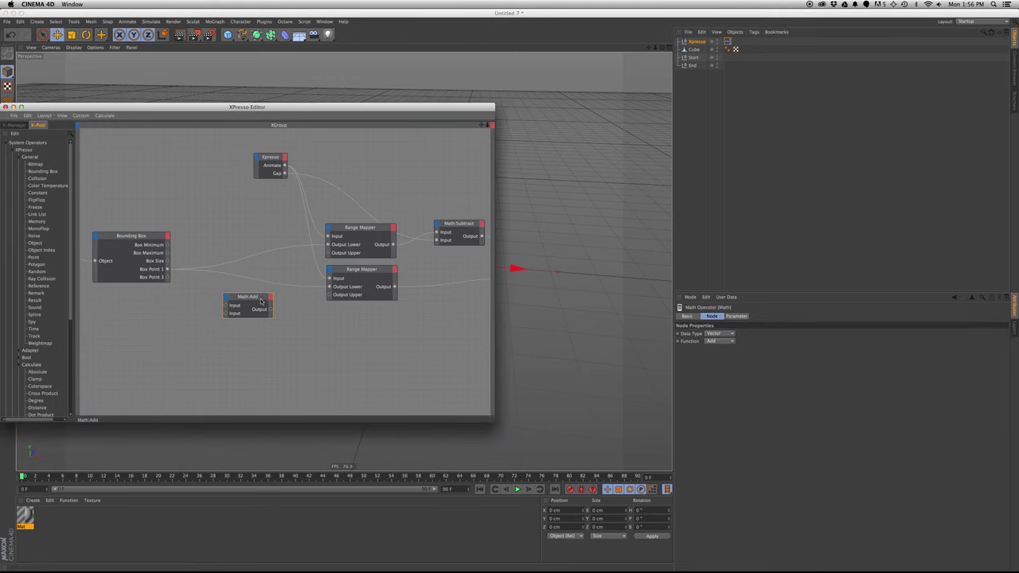
Wire Box Point 3 and Gap into the Add node and its output into the lower Range Mapper's Output Upper, moving the Xpresso node aside.
drag(253, 298, 246, 293)
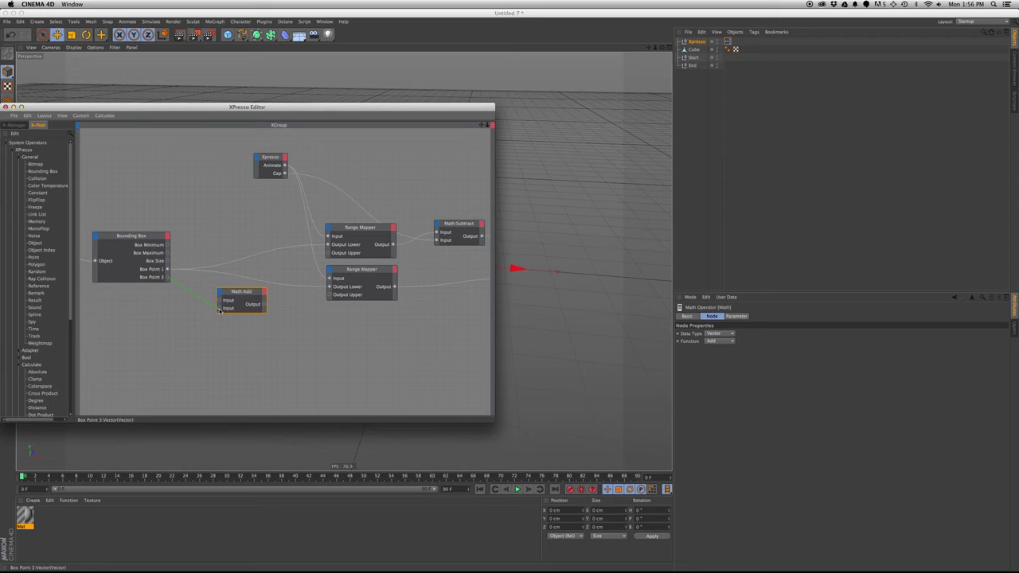
drag(219, 303, 329, 294)
drag(221, 309, 220, 308)
drag(271, 158, 179, 155)
Close the XPresso Editor and lower the Xpresso null's Animate to 0% to test the new Add wiring.
key(super+w)
click(694, 42)
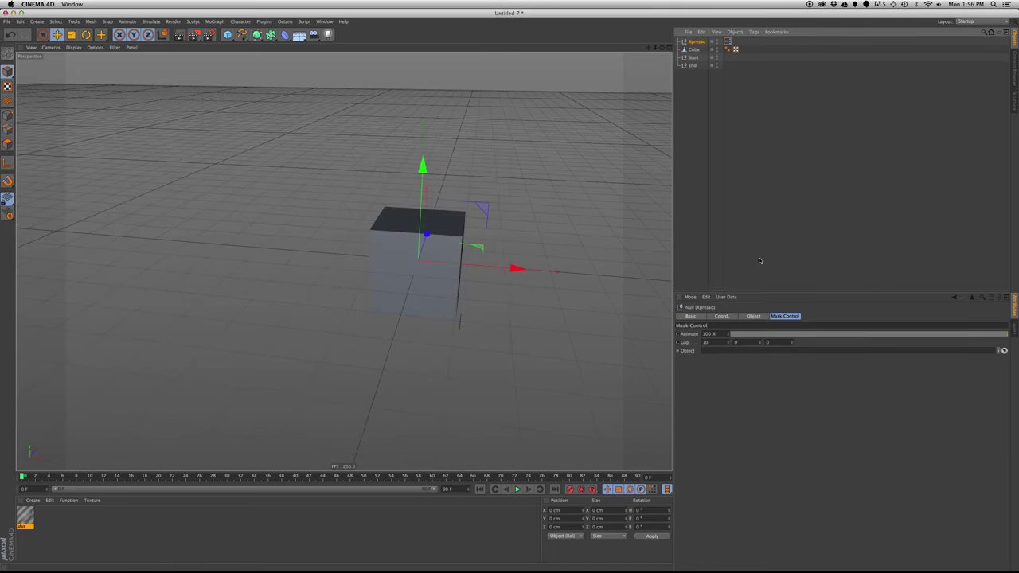
drag(762, 331, 648, 328)
Reopen the XPresso Editor and reconnect Box Point 3 directly to the upper Range Mapper's Output Upper port.
double_click(727, 41)
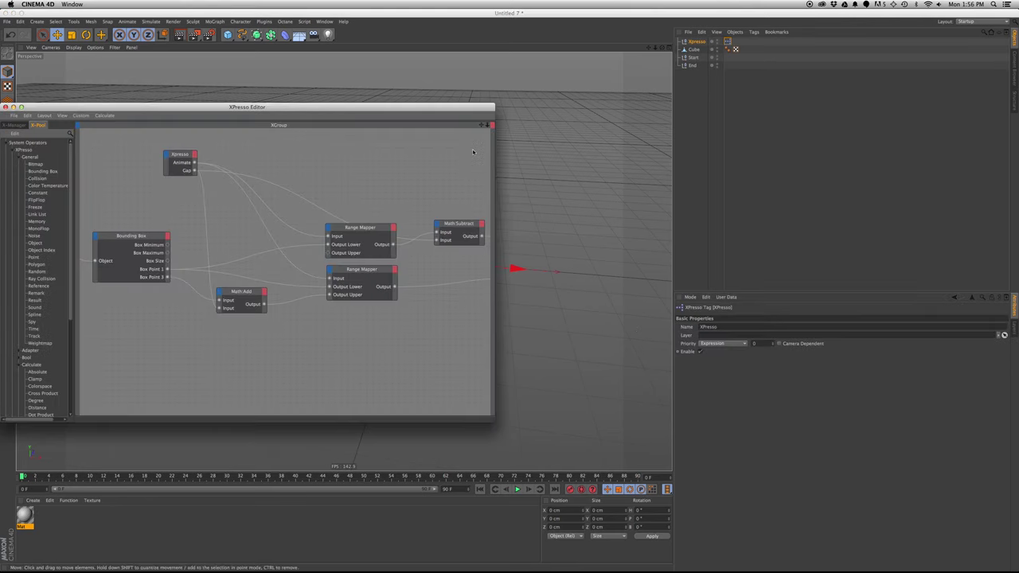
click(246, 297)
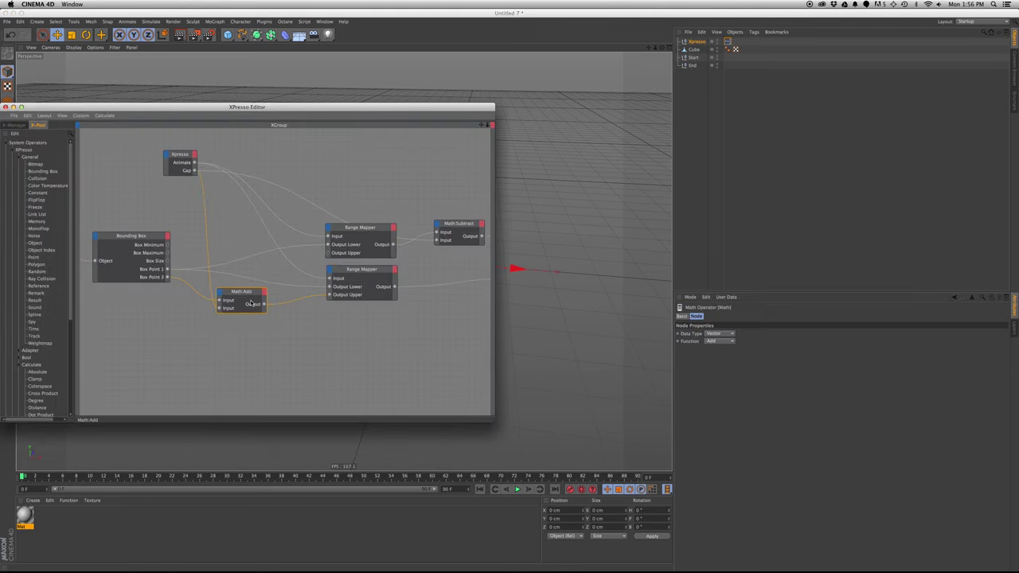
middle_drag(346, 321, 278, 332)
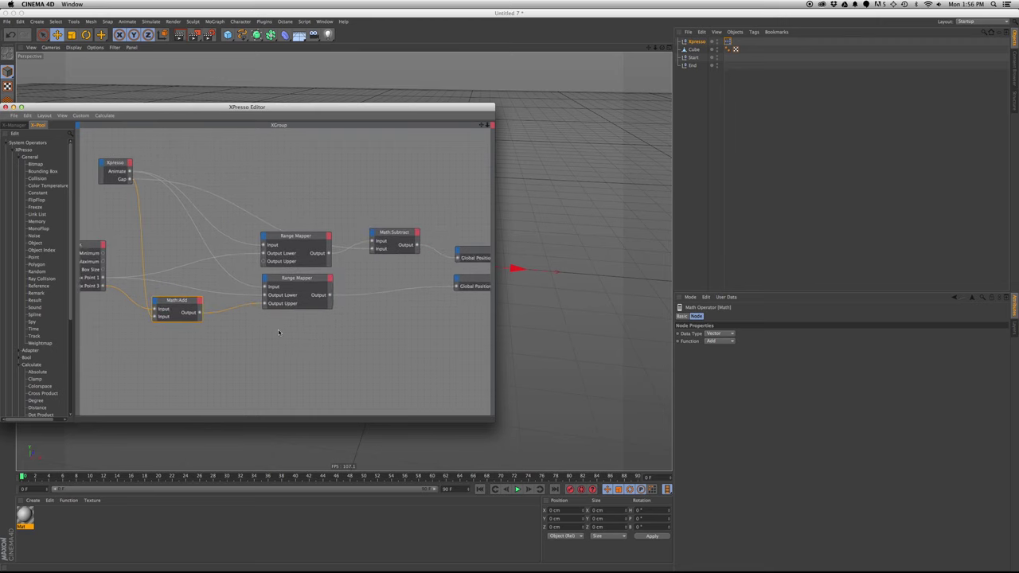
middle_drag(184, 306, 230, 309)
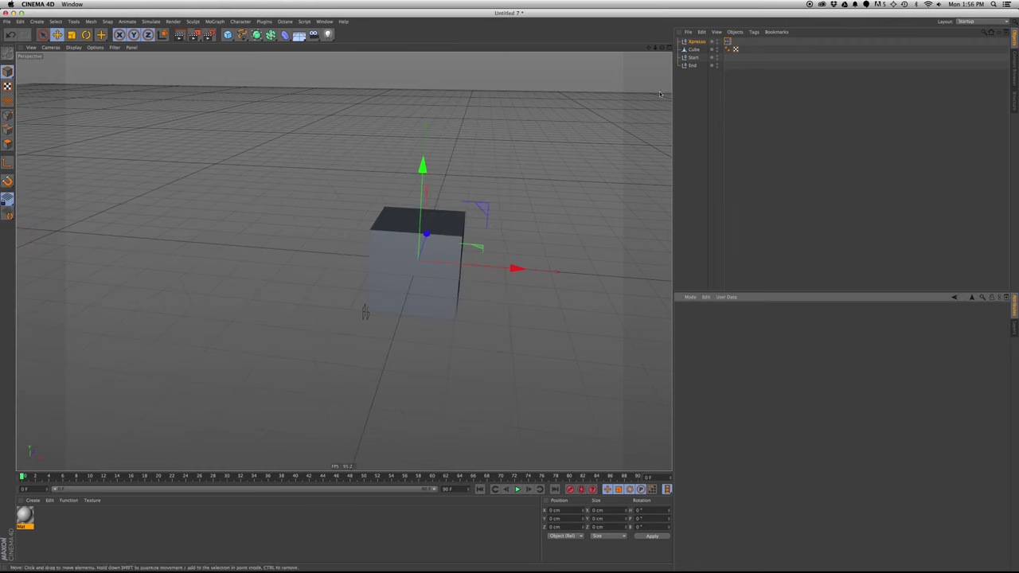
Sweep Animate up to 100% and examine the gap between the Start and End nulls at the cube's edge.
drag(738, 335, 1010, 331)
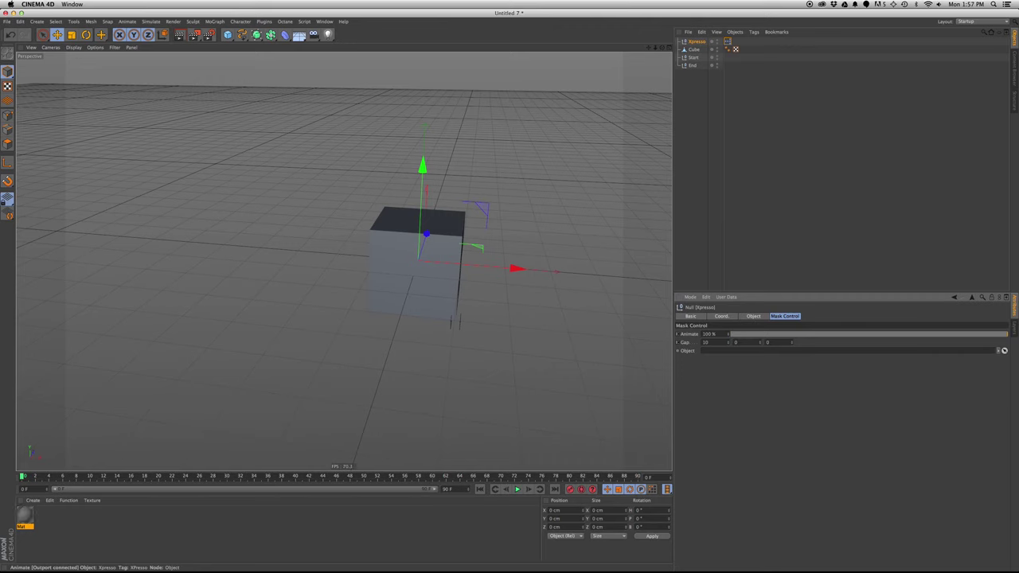
drag(758, 334, 1007, 331)
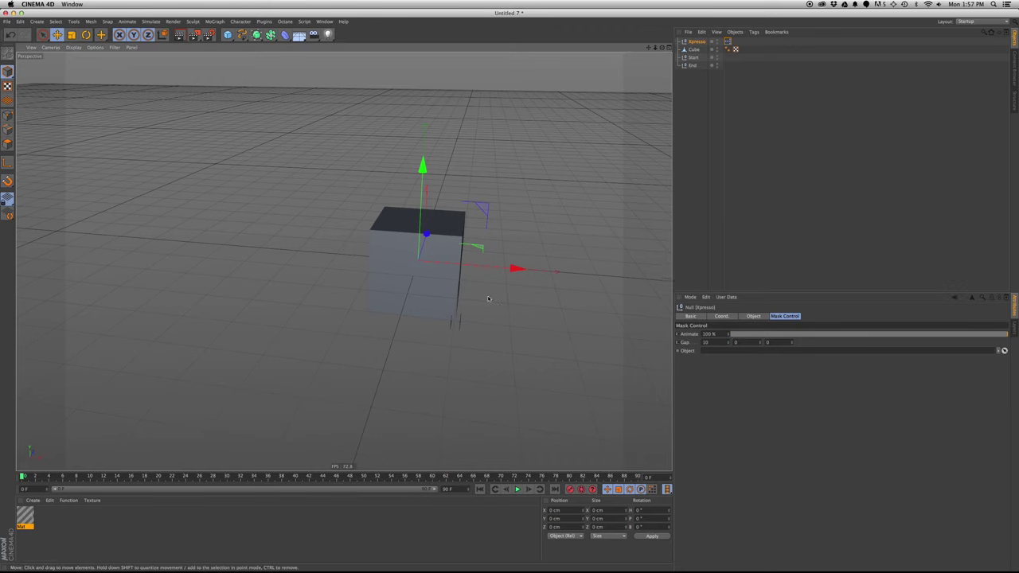
mouse_move(412, 326)
alt+mouse_down()
mouse_move(437, 313)
mouse_move(416, 314)
alt+mouse_up()
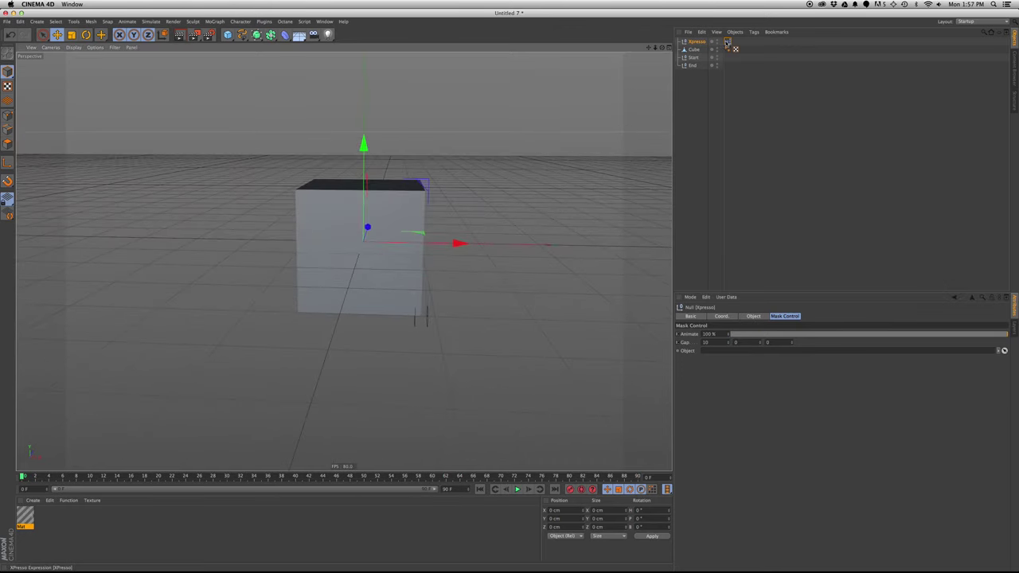
Reopen the XPresso Editor and examine how the Add node links Gap and Box Point 3 to the lower Range Mapper.
double_click(726, 40)
click(220, 306)
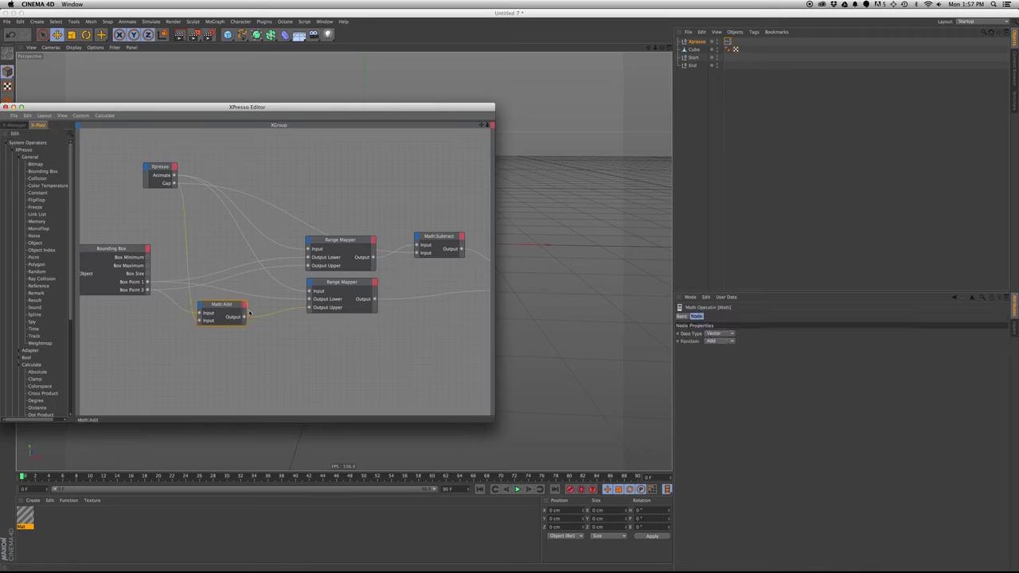
alt+middle_drag(252, 315, 181, 331)
alt+middle_drag(249, 360, 329, 363)
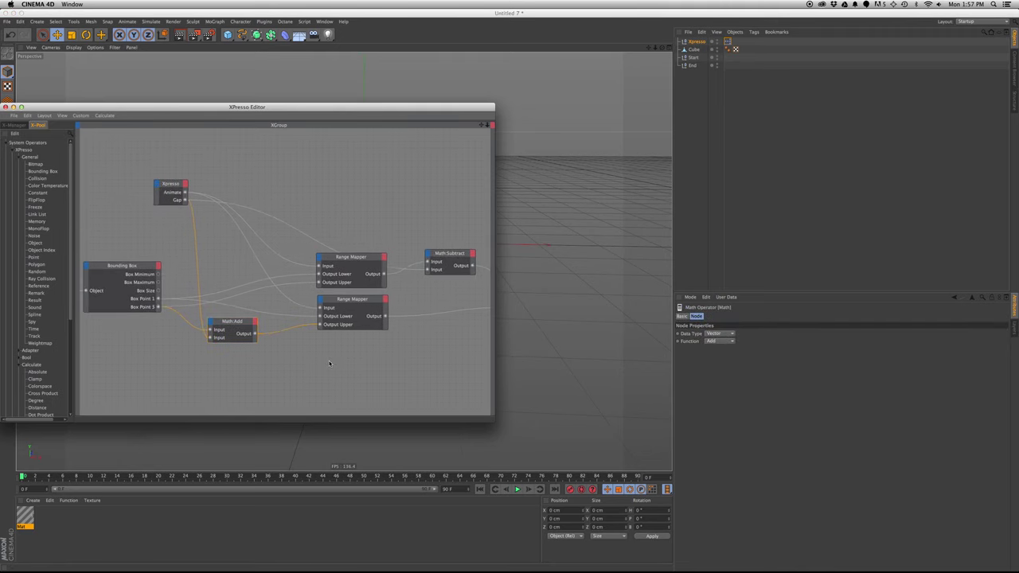
drag(238, 323, 250, 324)
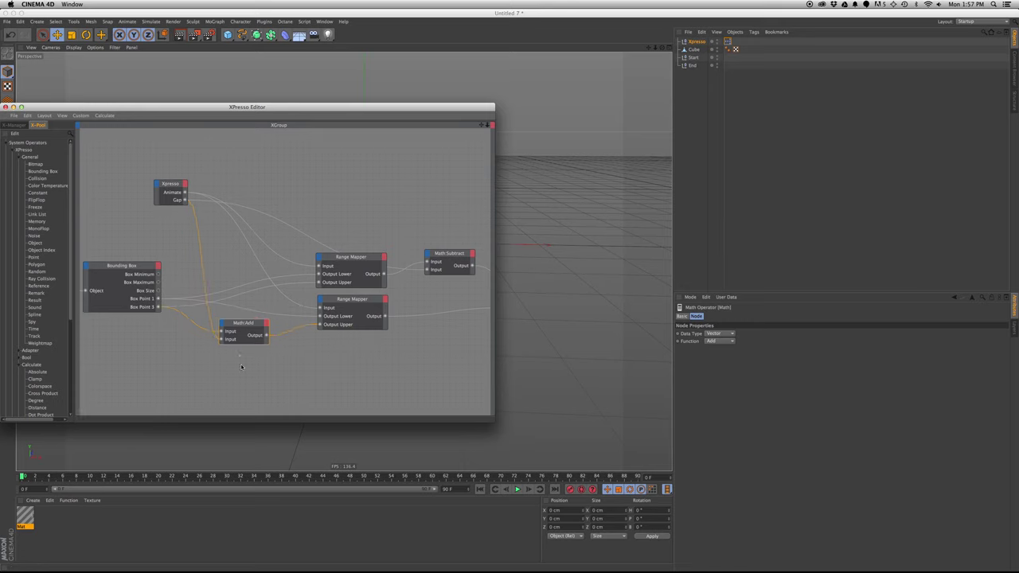
alt+middle_drag(243, 376, 222, 370)
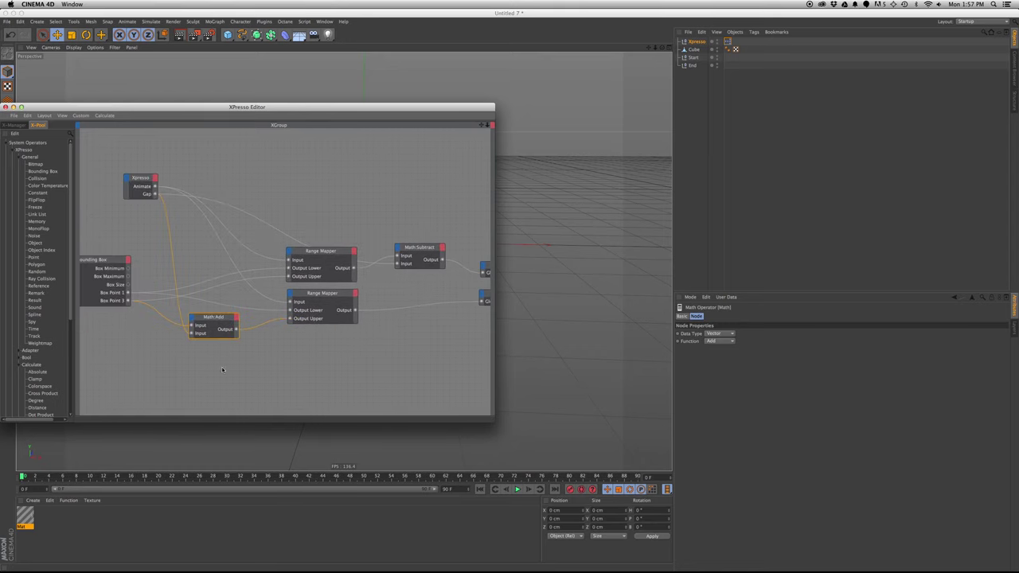
click(329, 368)
click(781, 14)
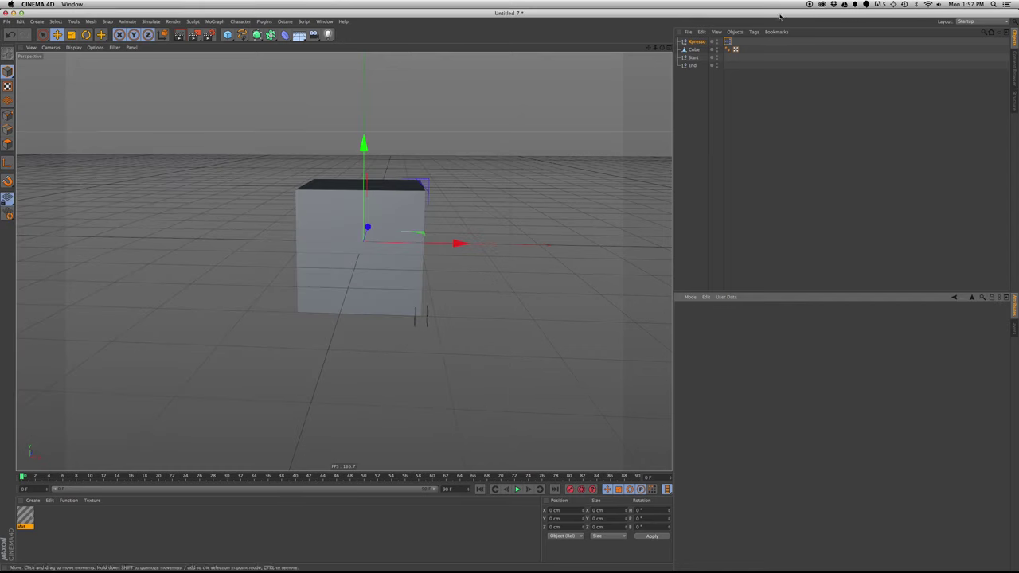
Reselect the Xpresso null and run Animate through its range to 100% to recheck the nulls' travel.
click(703, 106)
click(696, 42)
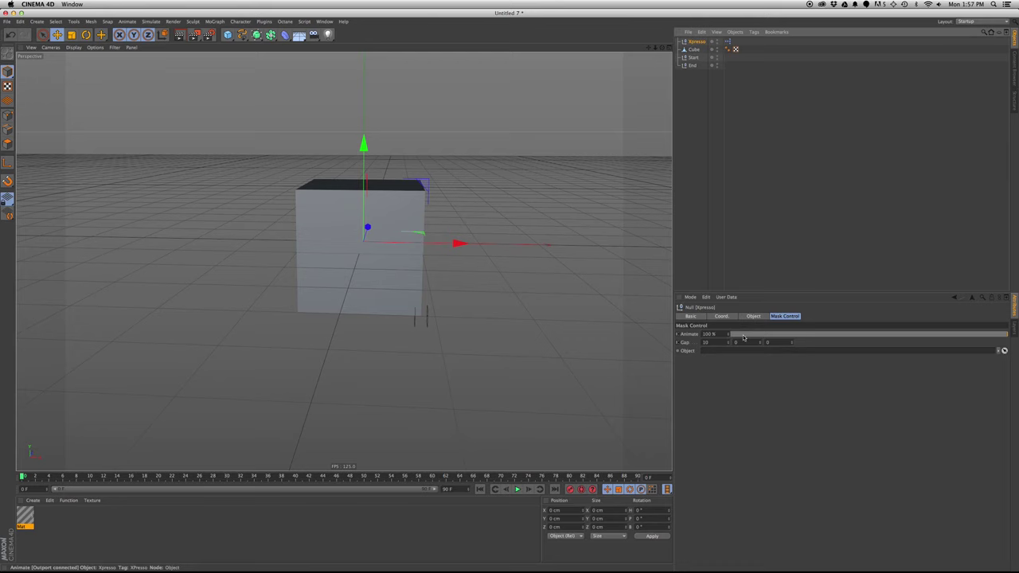
drag(746, 334, 1009, 317)
Connect the Math:Add node's Output to the upper Range Mapper's Output Upper and run Animate through to 100% as a check.
double_click(727, 42)
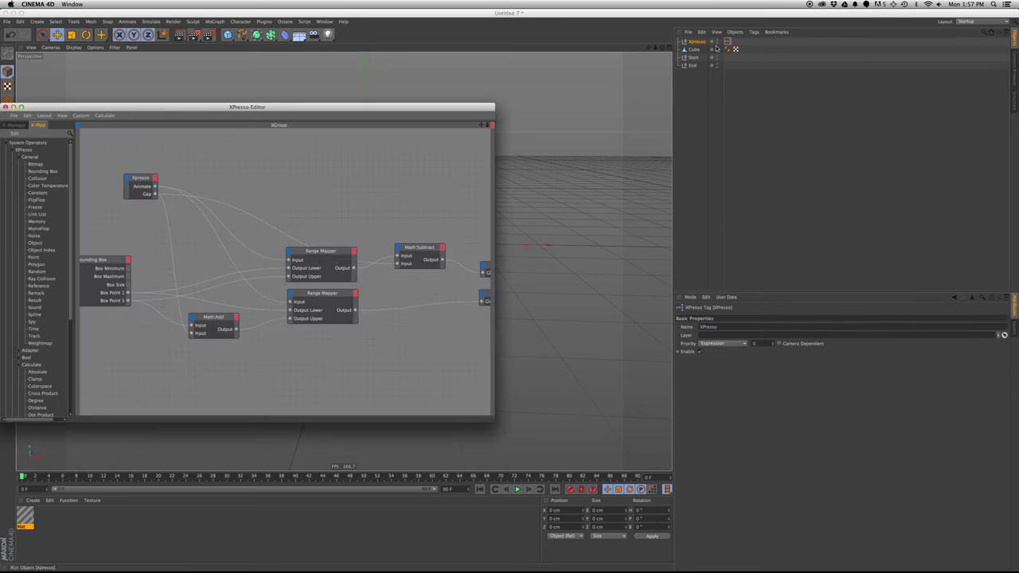
click(331, 301)
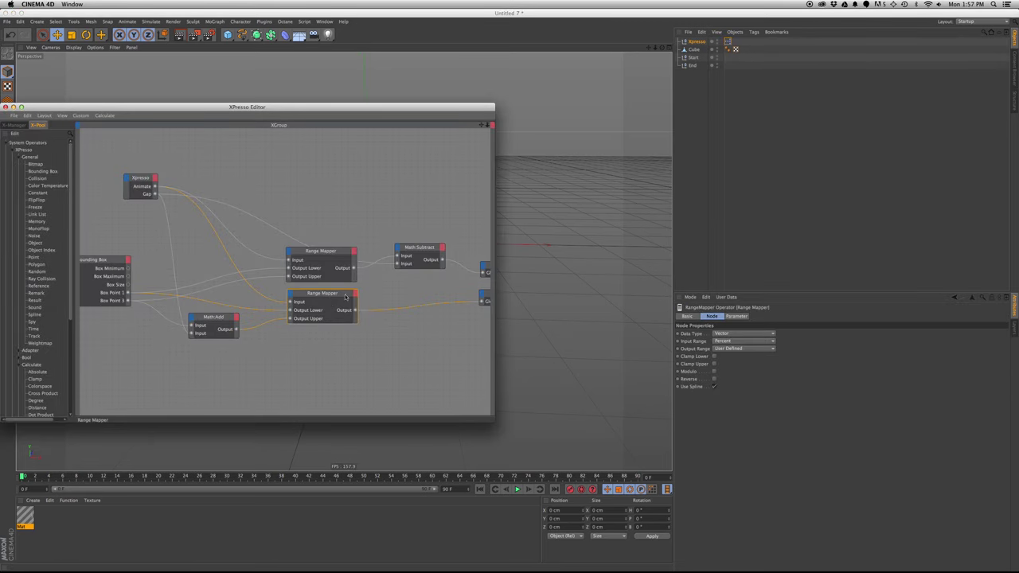
click(736, 316)
click(327, 271)
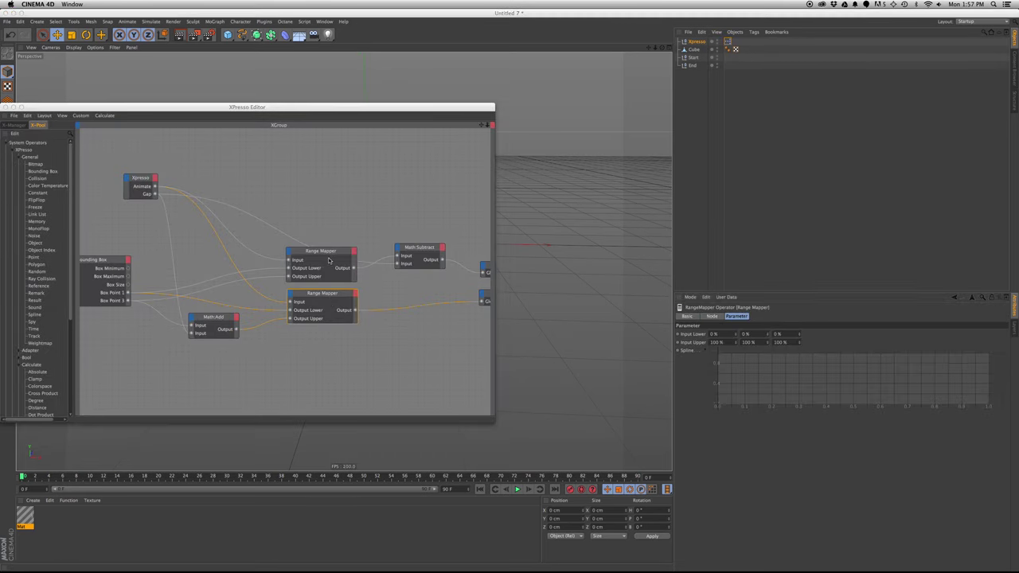
double_click(170, 299)
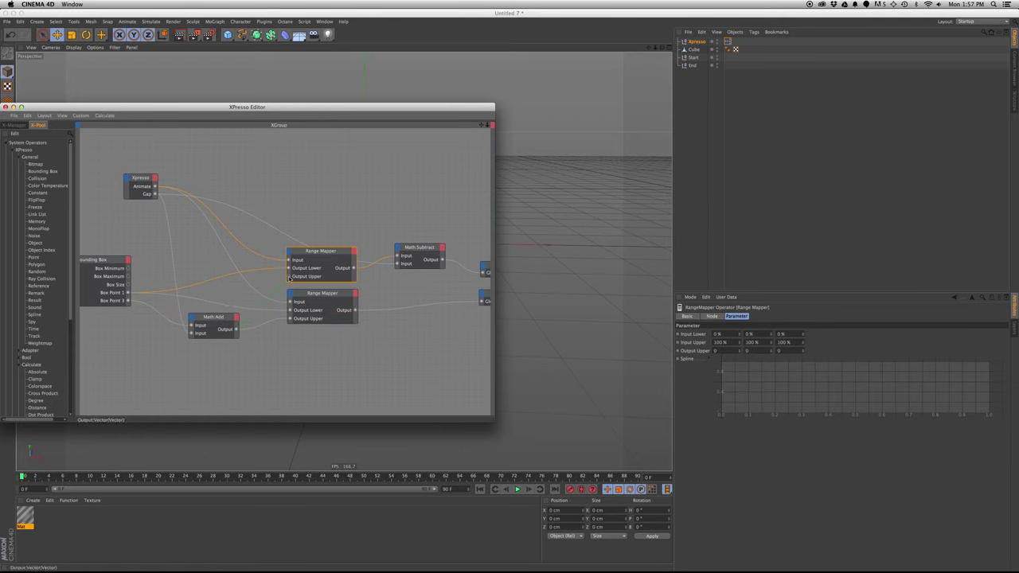
drag(213, 317, 198, 312)
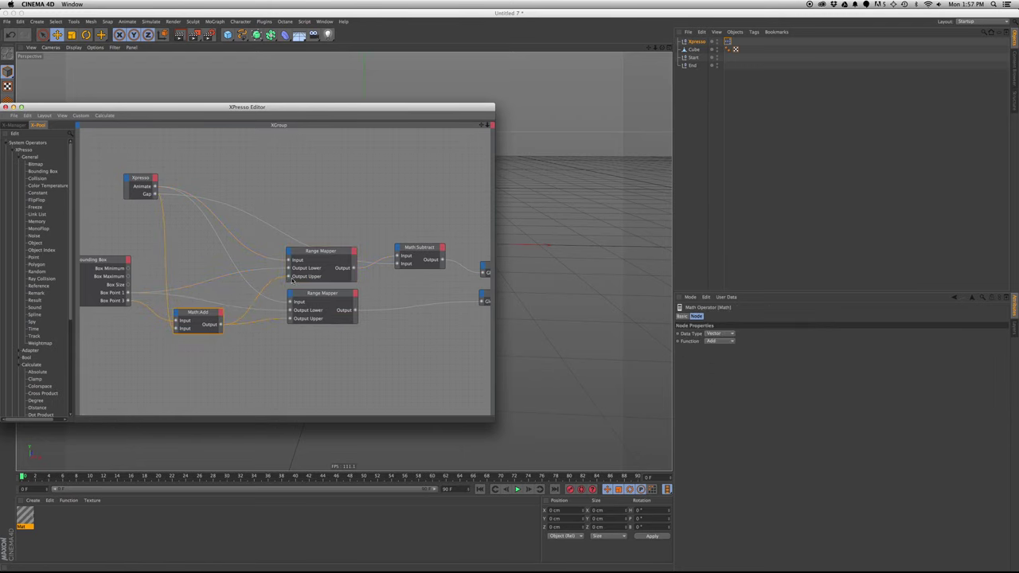
key(super+w)
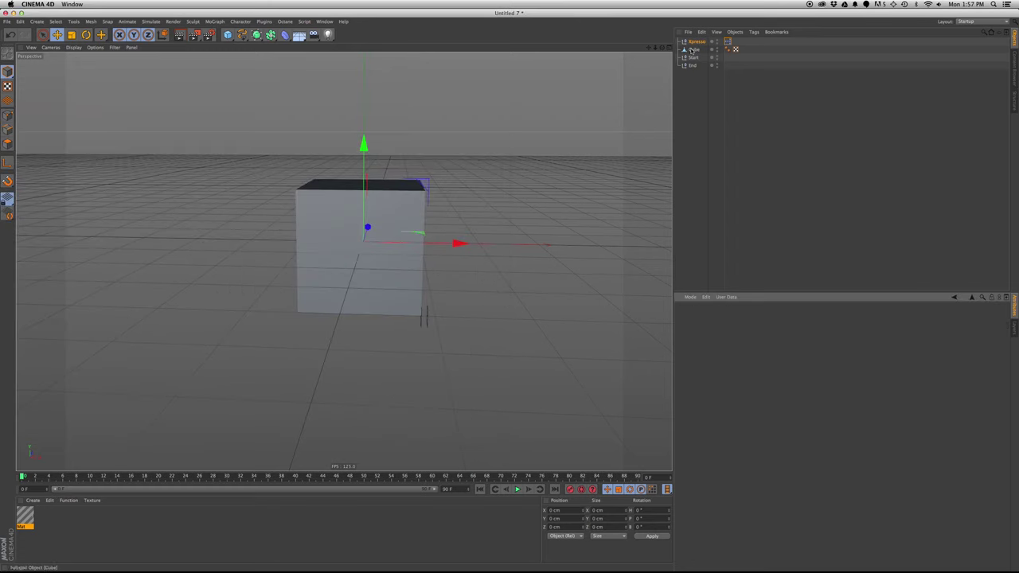
click(695, 42)
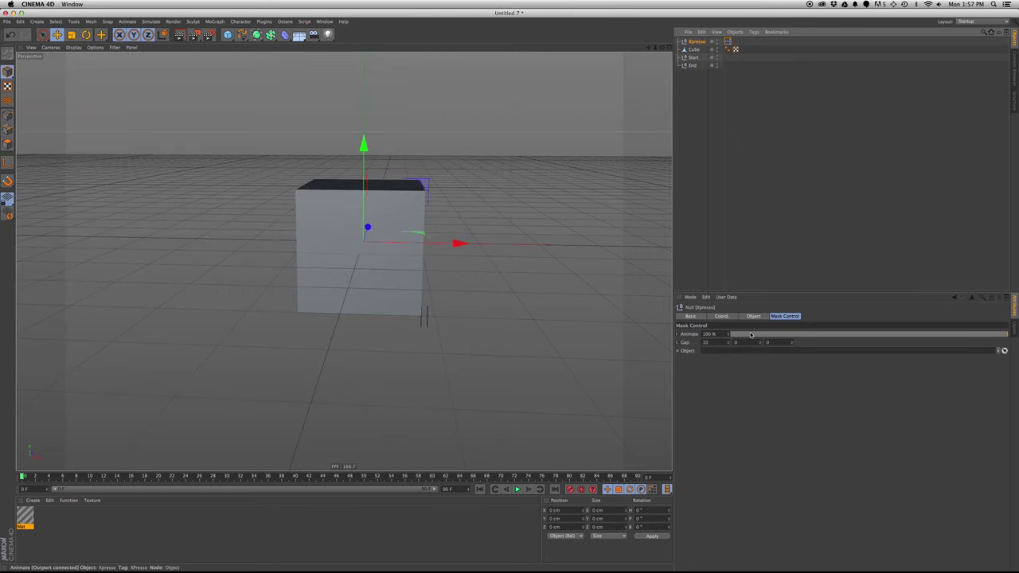
mouse_move(751, 335)
mouse_down()
mouse_move(655, 341)
mouse_move(1011, 338)
mouse_up()
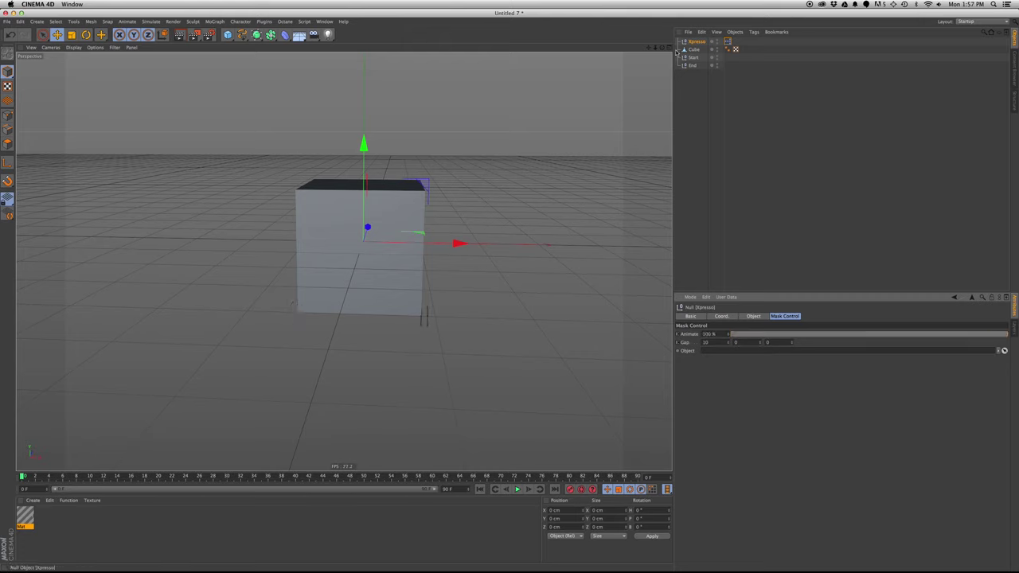
Apply the Mat material to the cube and set the Xpresso null's Animate to 16%.
drag(24, 517, 50, 516)
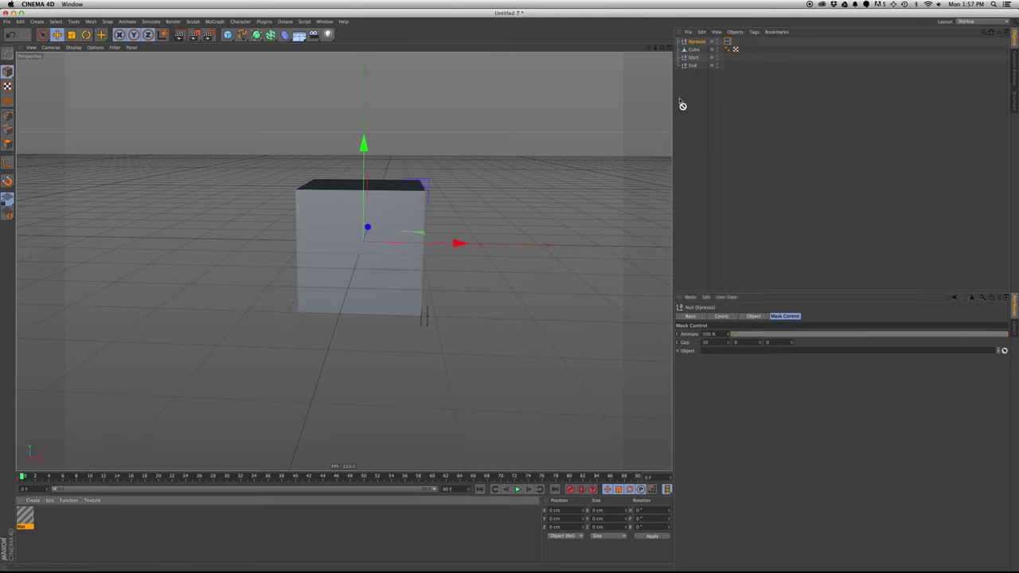
drag(697, 51, 697, 50)
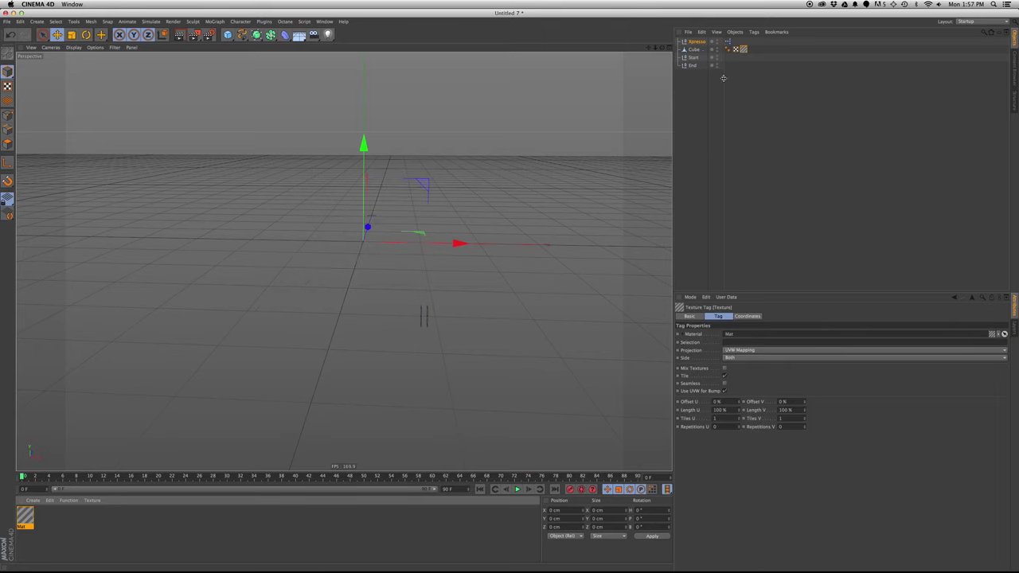
click(697, 42)
mouse_move(761, 335)
mouse_down()
mouse_move(674, 335)
mouse_move(1008, 334)
mouse_move(729, 334)
mouse_move(1008, 334)
mouse_move(729, 334)
mouse_move(923, 334)
mouse_move(780, 335)
mouse_up()
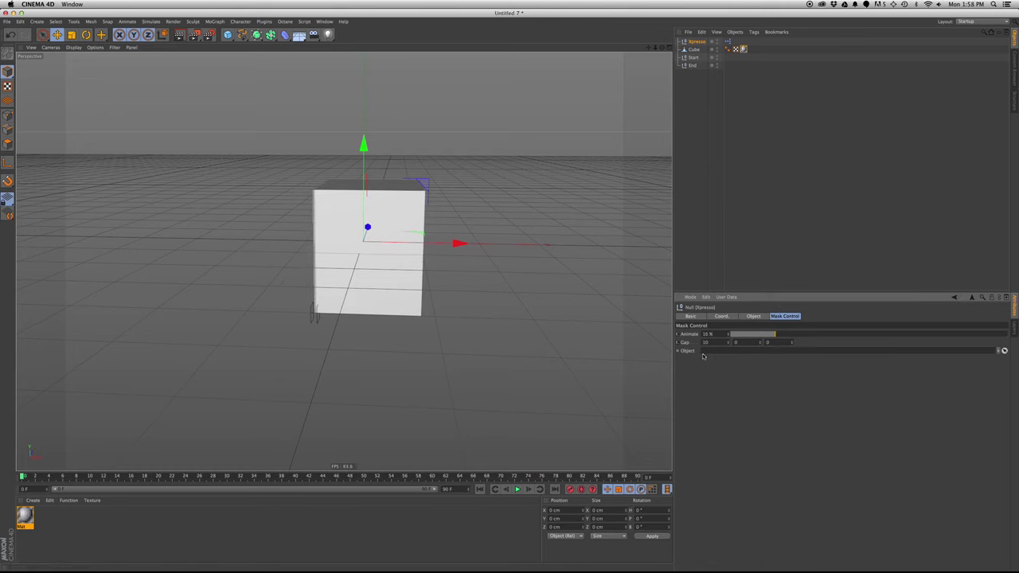
Add the Mask Control Object output to the Xpresso node and connect it to an Object input on the Cube node.
double_click(737, 50)
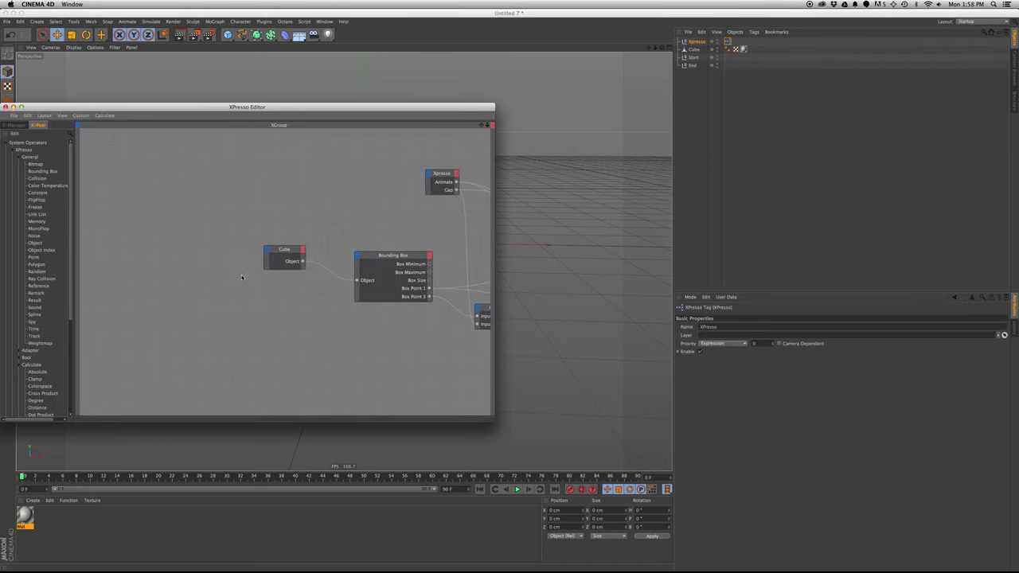
click(696, 44)
drag(463, 169, 191, 163)
click(188, 161)
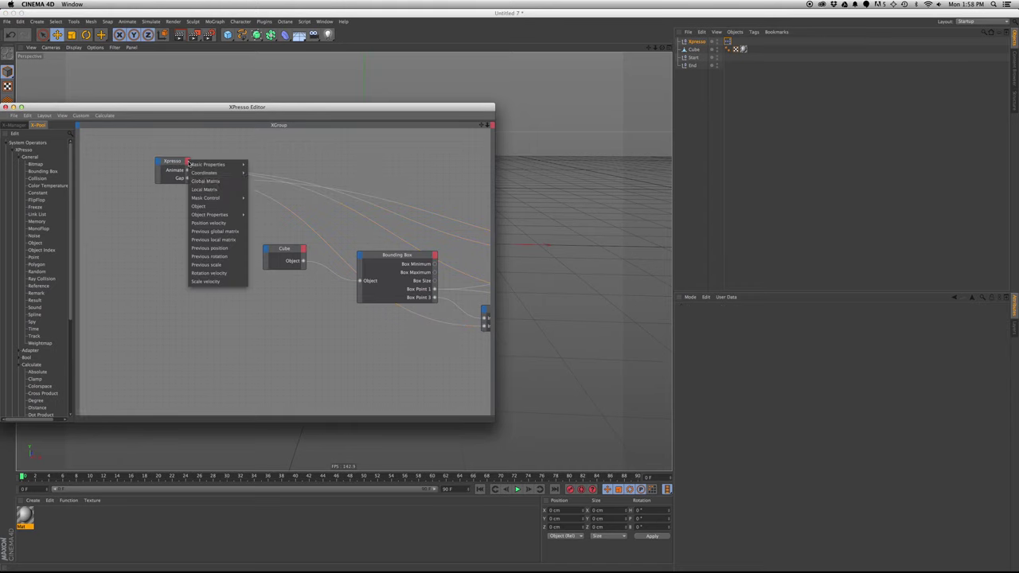
mouse_move(208, 197)
click(256, 213)
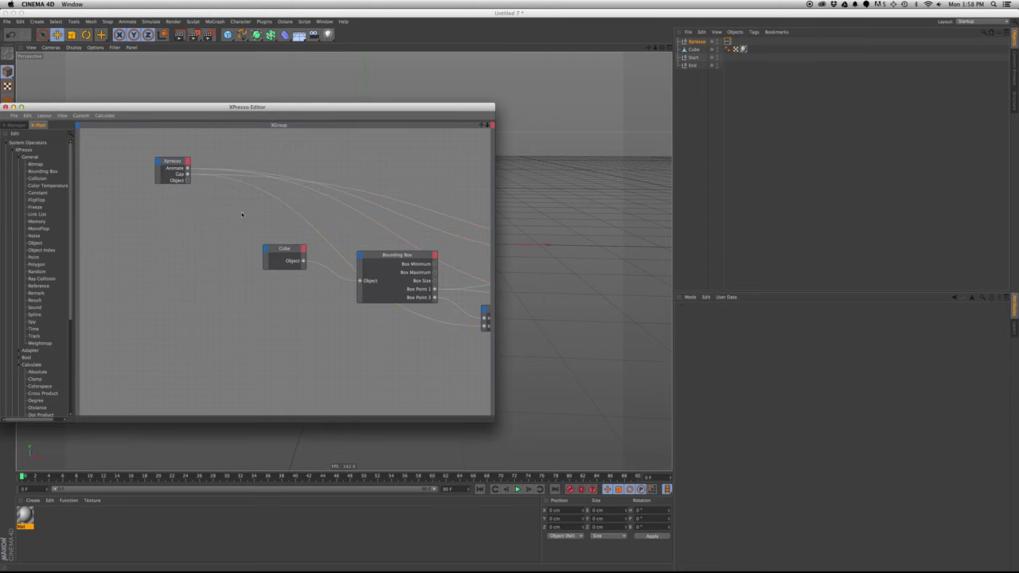
drag(189, 180, 266, 253)
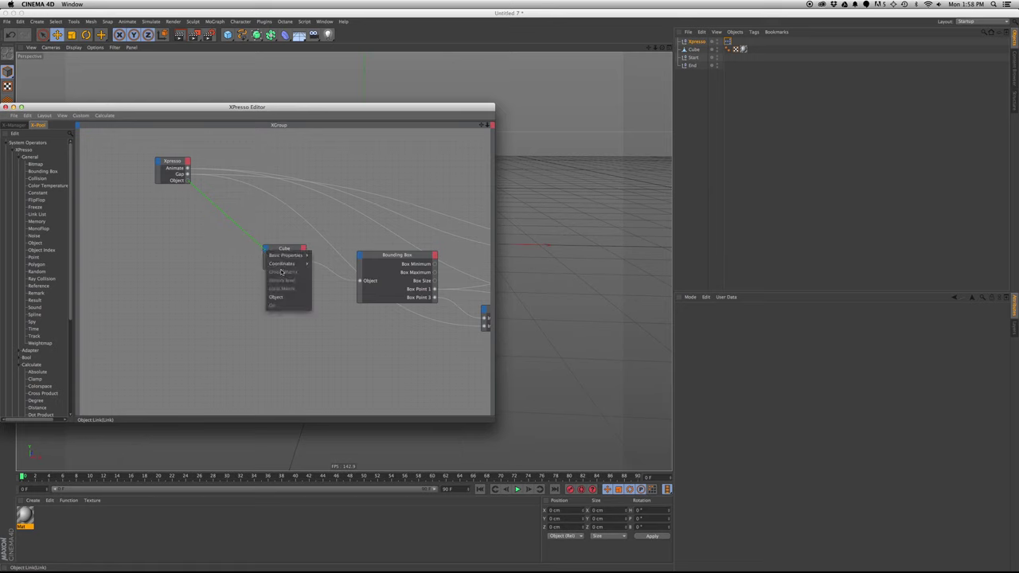
click(286, 298)
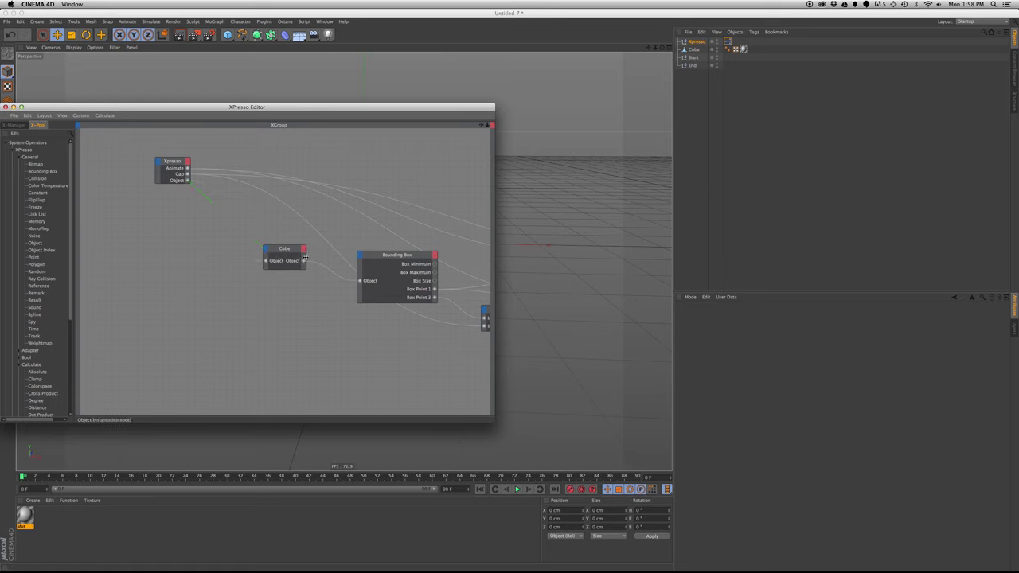
drag(284, 249, 261, 251)
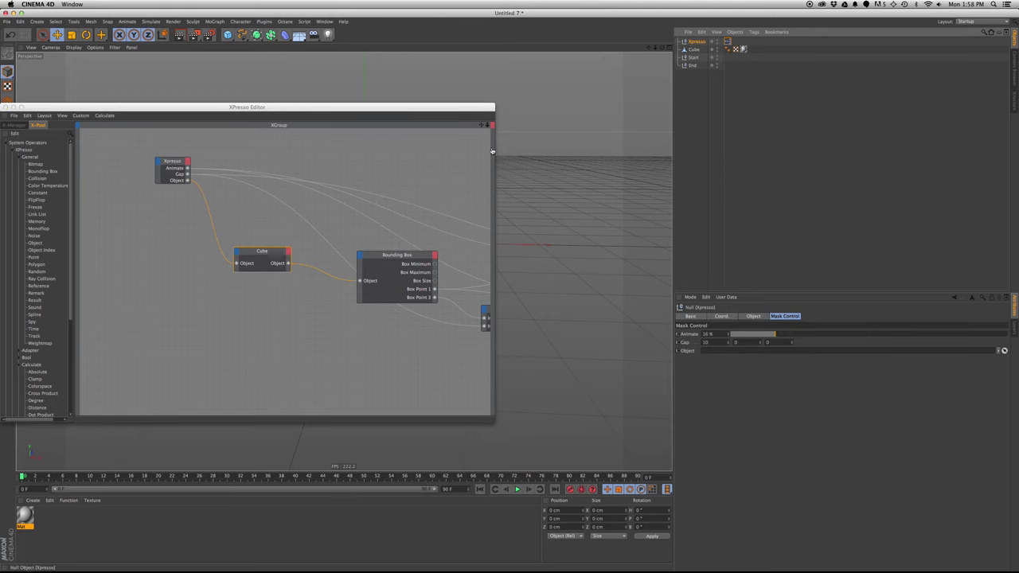
drag(256, 276, 265, 266)
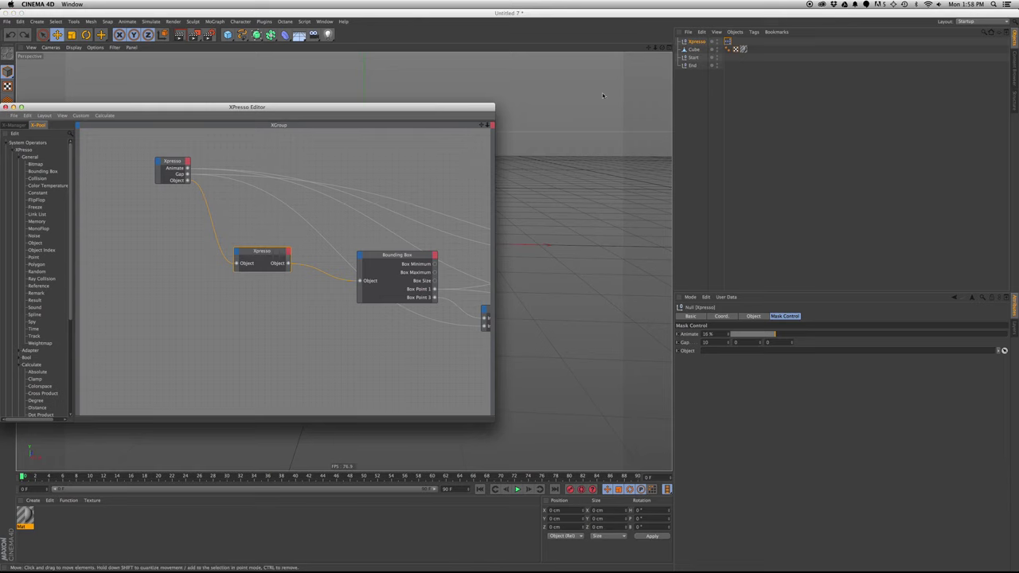
click(695, 51)
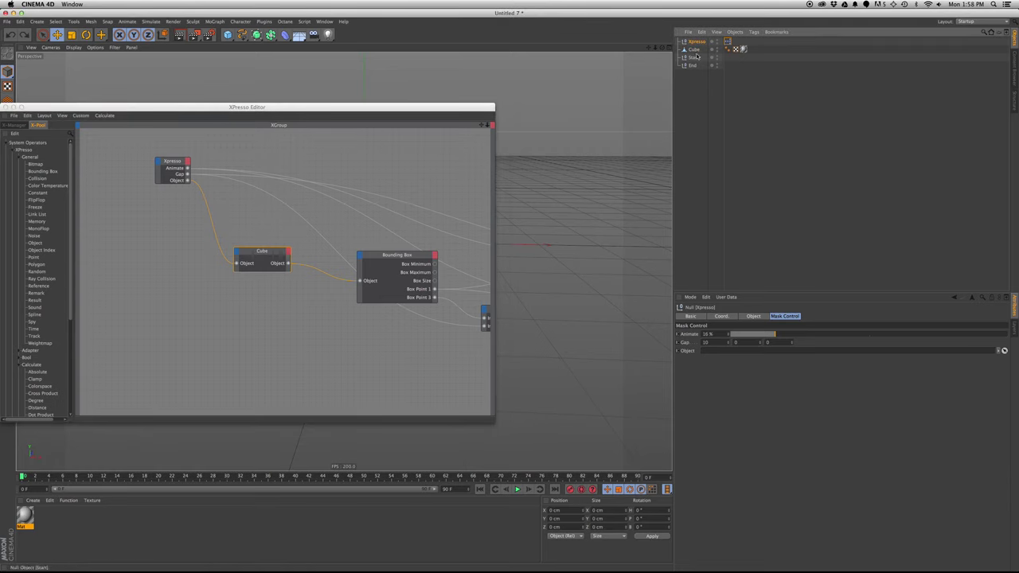
key(Delete)
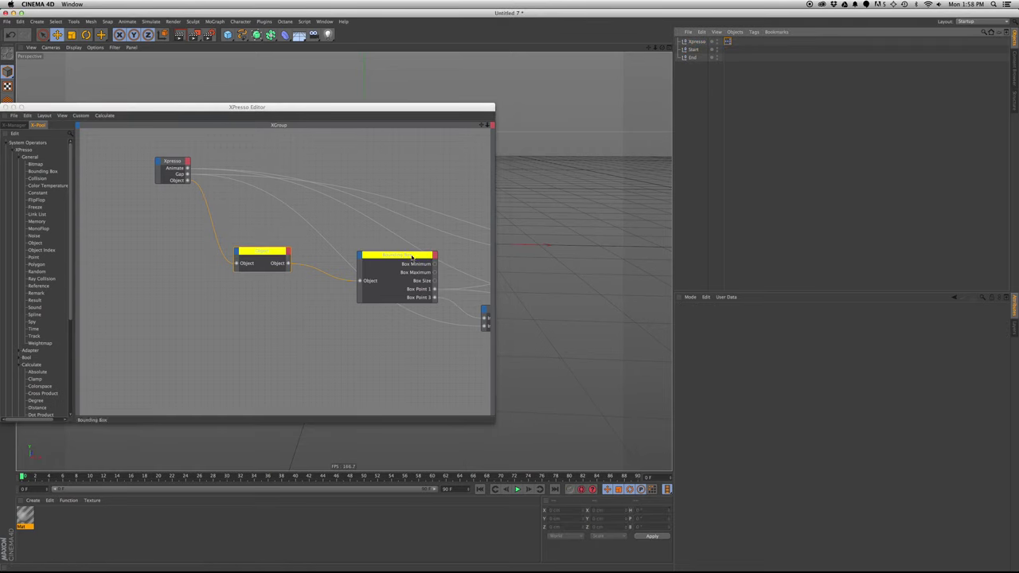
key(super+z)
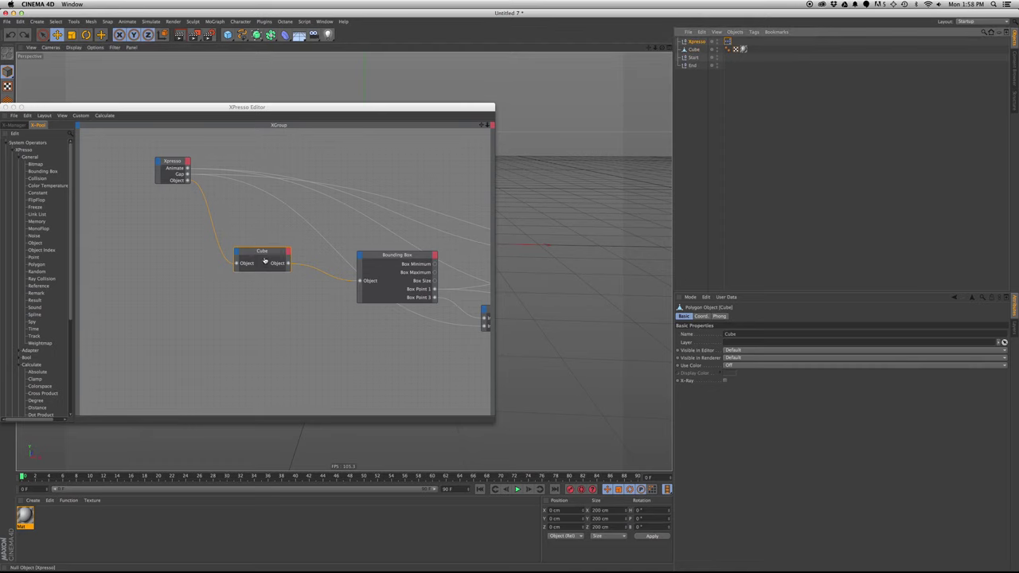
Link Cube as the Object in the Xpresso null's Mask Control and set Animate to 0%.
click(696, 41)
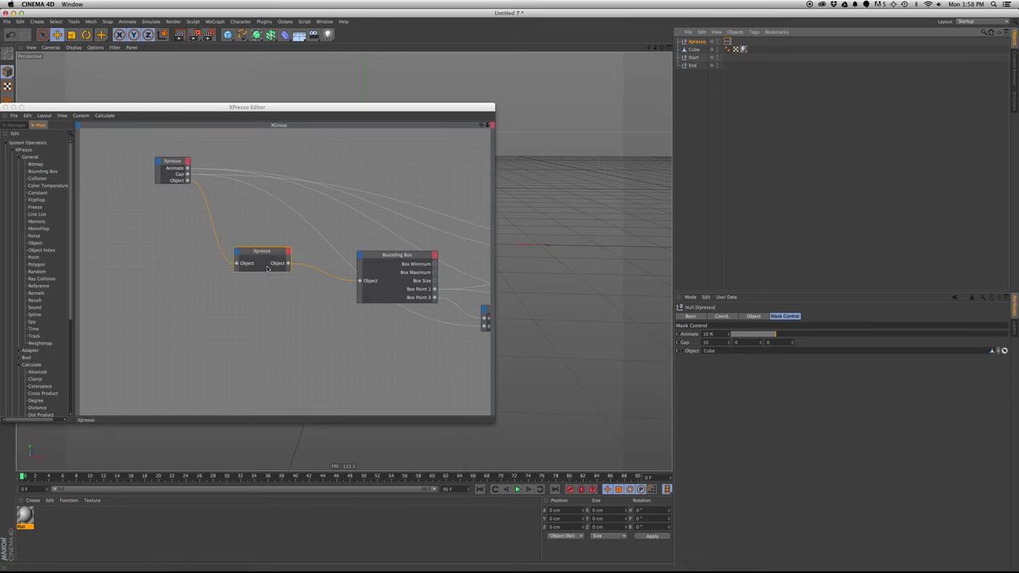
click(308, 314)
key(super+w)
alt+drag(503, 279, 488, 277)
click(696, 41)
drag(774, 334, 684, 319)
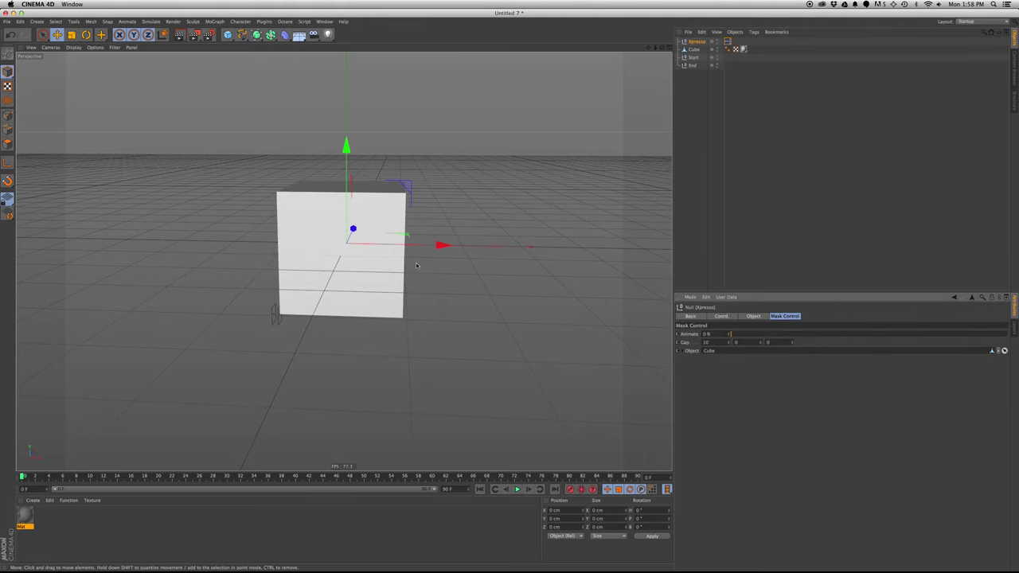
Add a cylinder and move it behind the cube to about 541 cm on Z.
alt+drag(419, 266, 353, 260)
alt+right_drag(353, 260, 274, 223)
drag(230, 35, 388, 47)
alt+middle_drag(443, 188, 328, 274)
drag(327, 276, 425, 196)
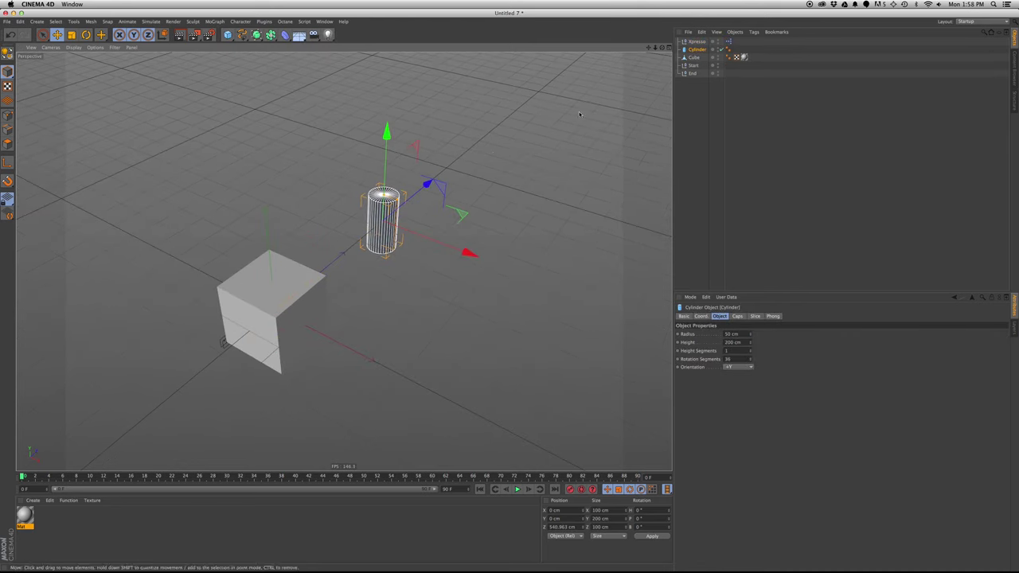
Transfer the Mat texture tag from the cube to the cylinder and make the cylinder editable.
drag(738, 53, 736, 57)
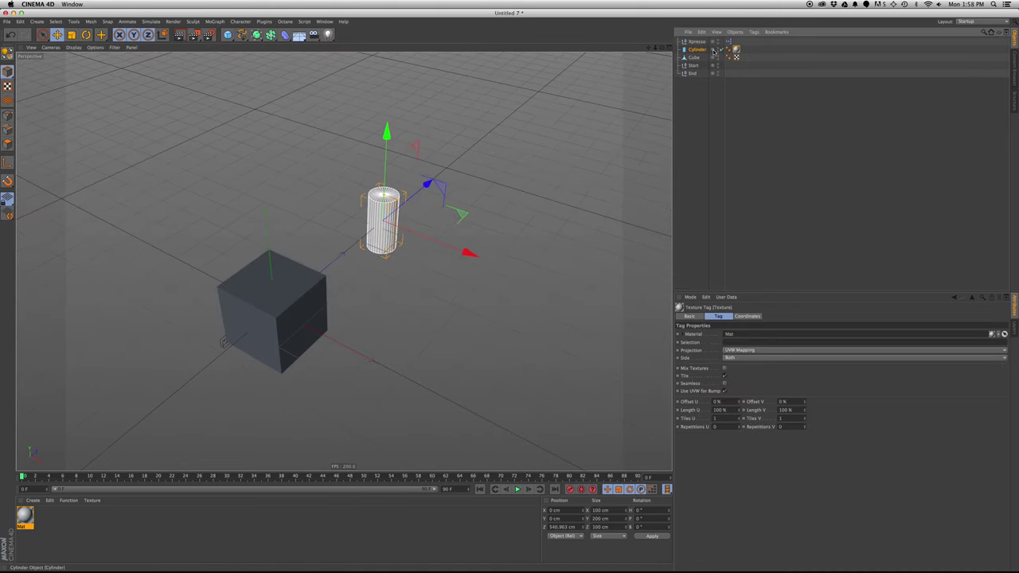
click(699, 41)
click(697, 50)
key(c)
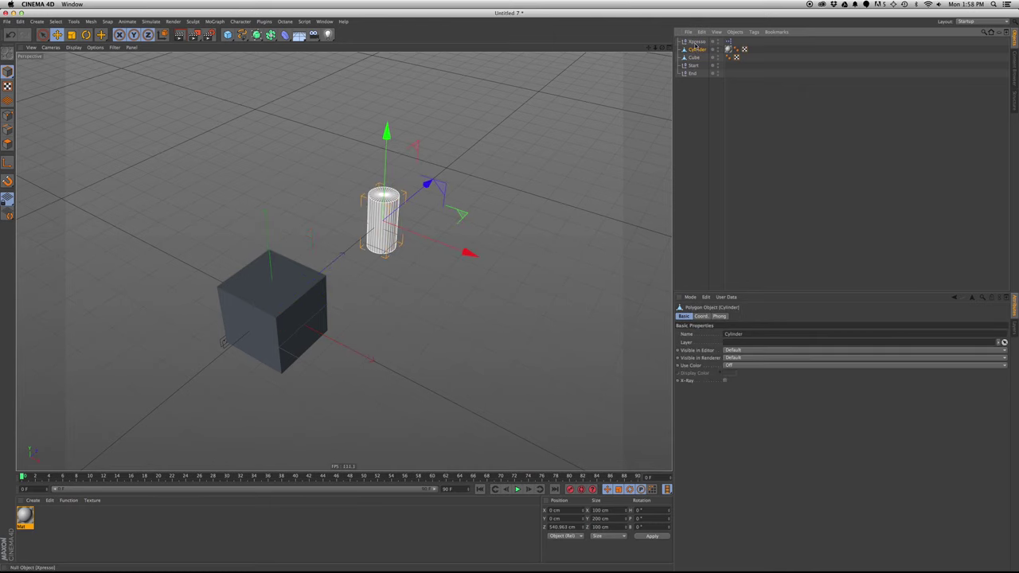
Link Cylinder as the Object in the Xpresso null's Mask Control and raise Animate to 57% to test the wipe.
click(697, 42)
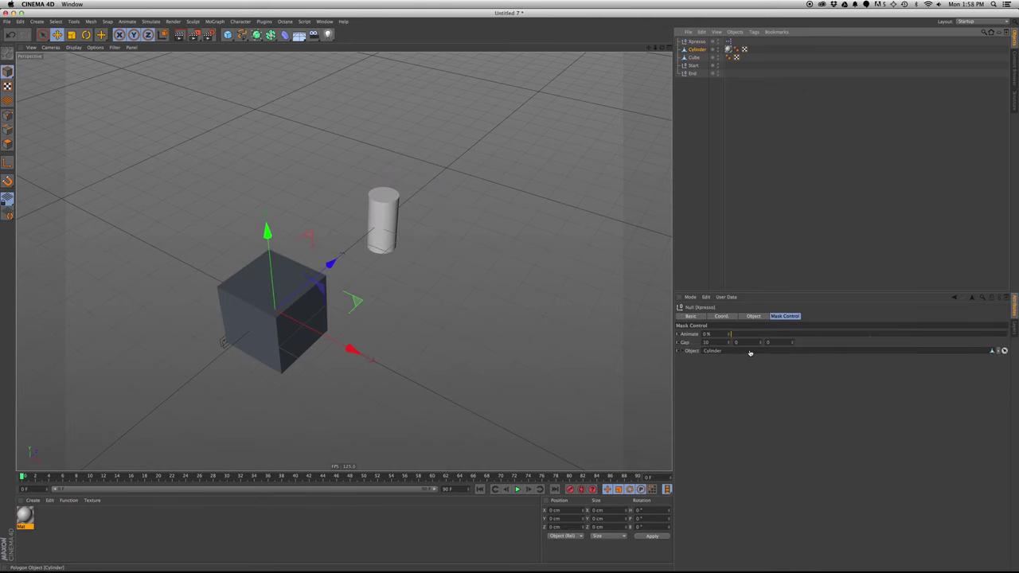
scroll(363, 236, up, 4)
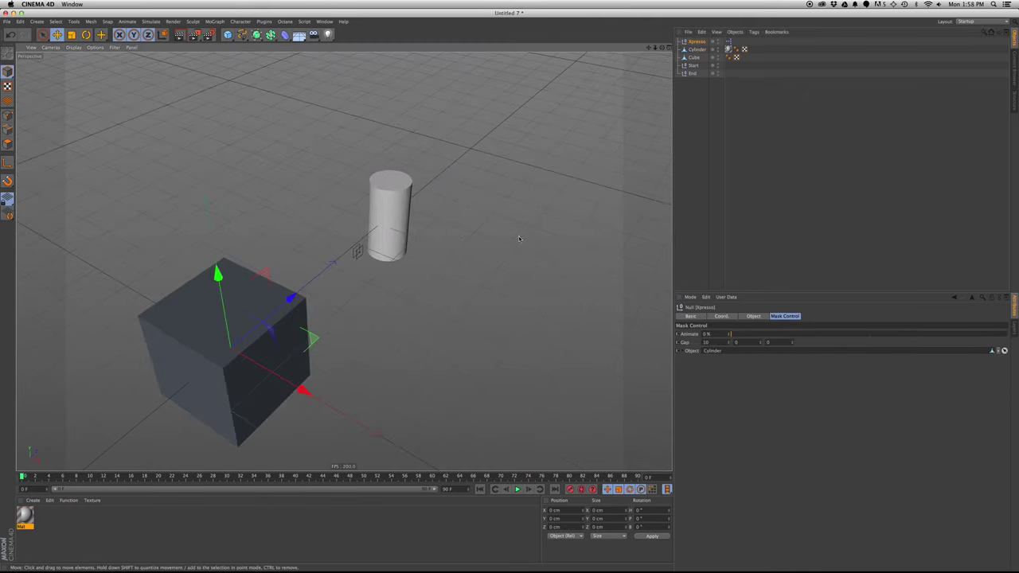
drag(731, 335, 889, 308)
alt+drag(338, 216, 331, 201)
drag(43, 34, 64, 40)
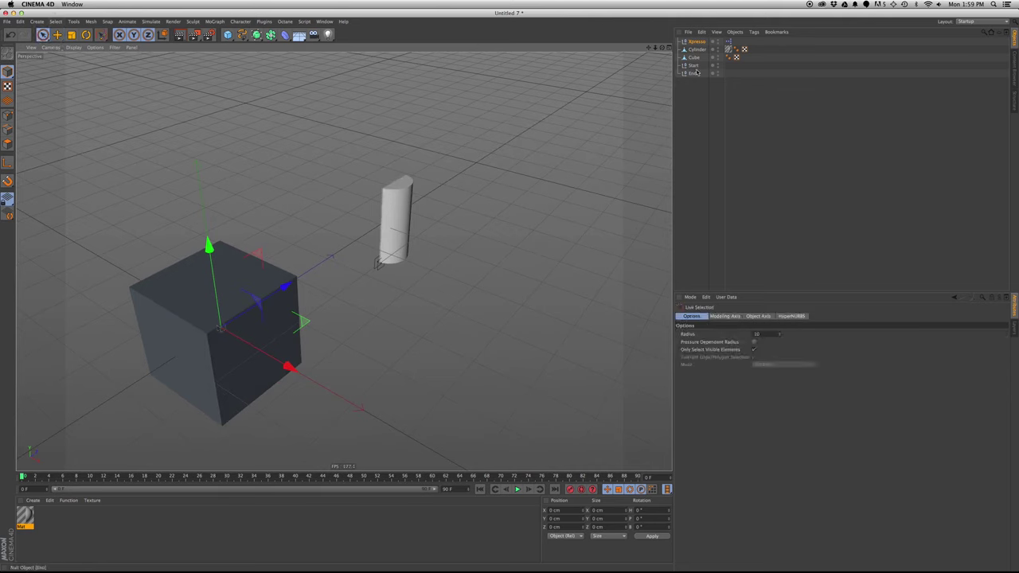
Delete the Start and End nodes that feed the Gradient node in the XPresso graph.
double_click(728, 41)
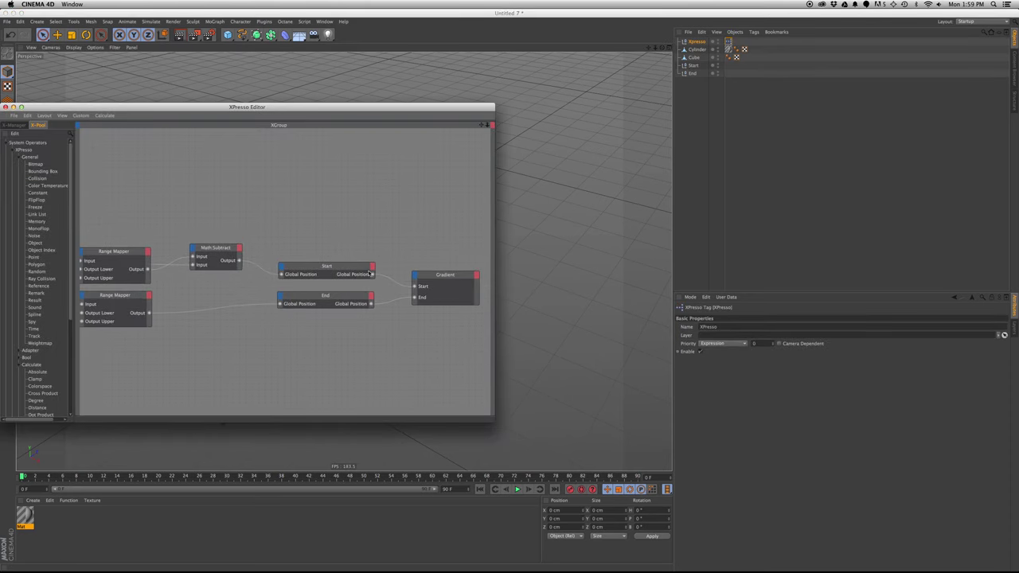
drag(312, 250, 350, 330)
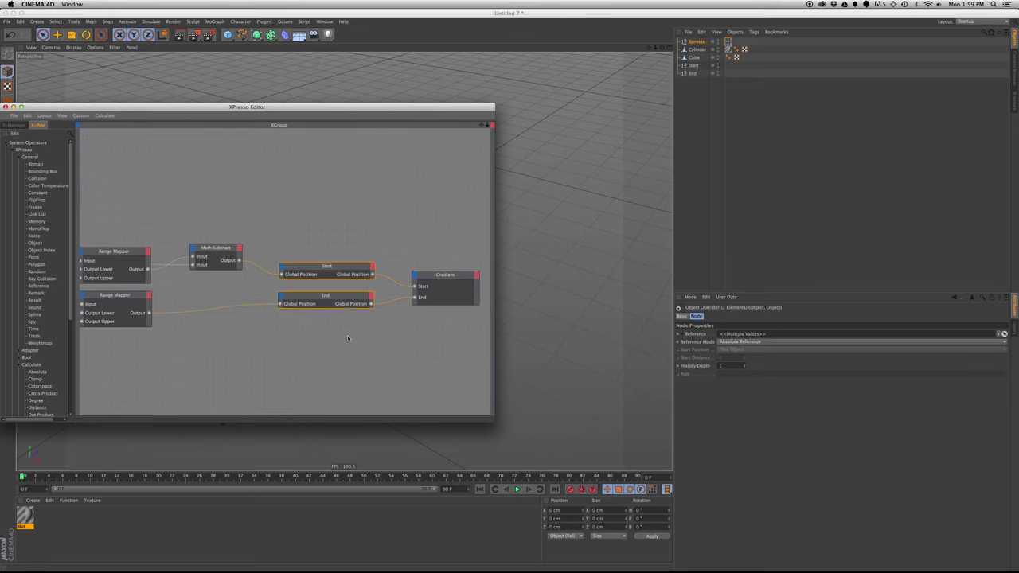
key(Delete)
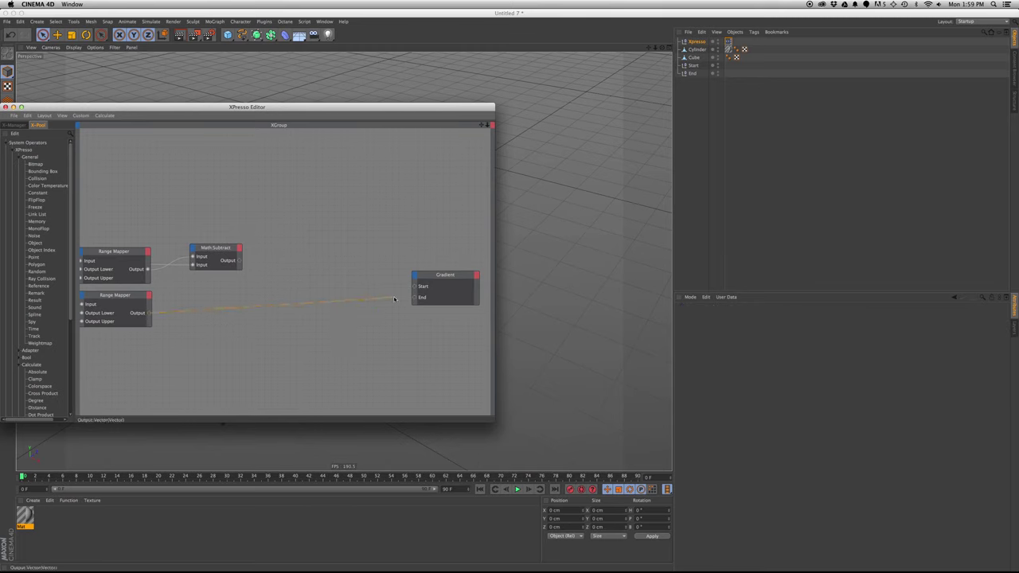
Connect the lower Range Mapper's Output to the Gradient's End and Math:Subtract's Output to its Start, placing the Gradient node closer.
drag(414, 299, 414, 298)
drag(241, 261, 242, 261)
drag(442, 275, 338, 279)
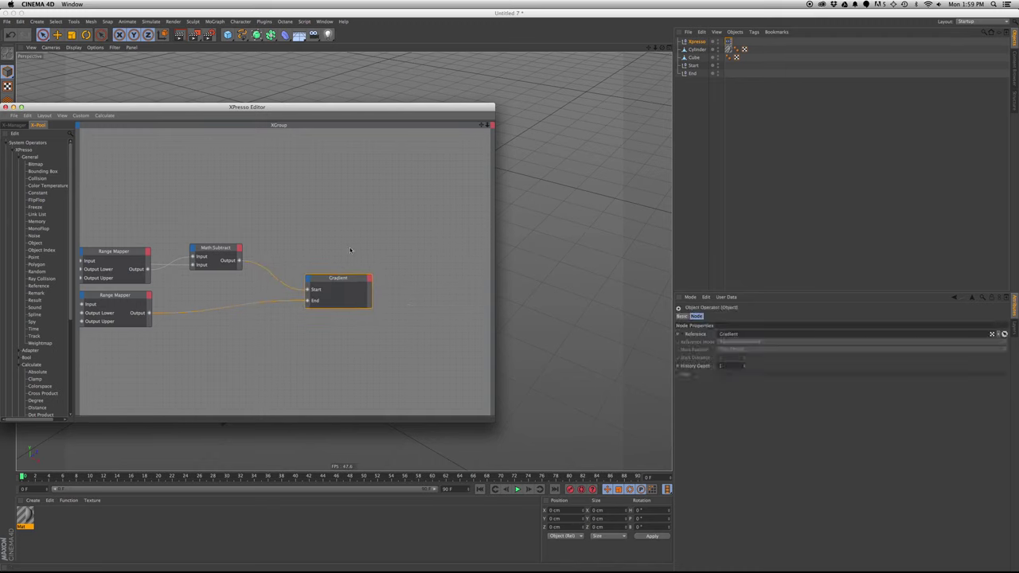
key(super+w)
Reselect the Xpresso null and set Animate to 49%, checking the wipe on the cylinder.
alt+middle_drag(363, 168, 422, 203)
click(697, 42)
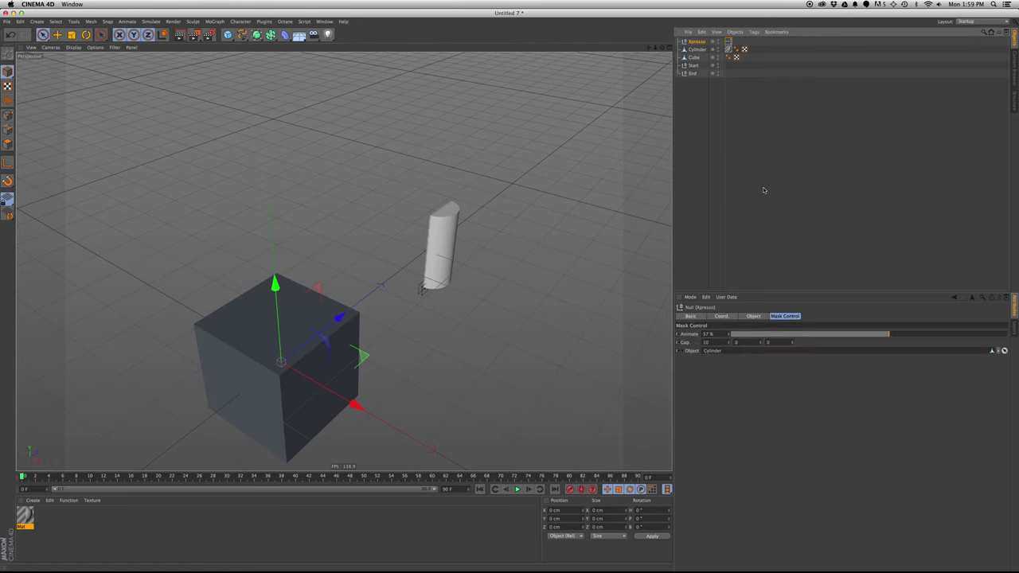
drag(794, 335, 867, 335)
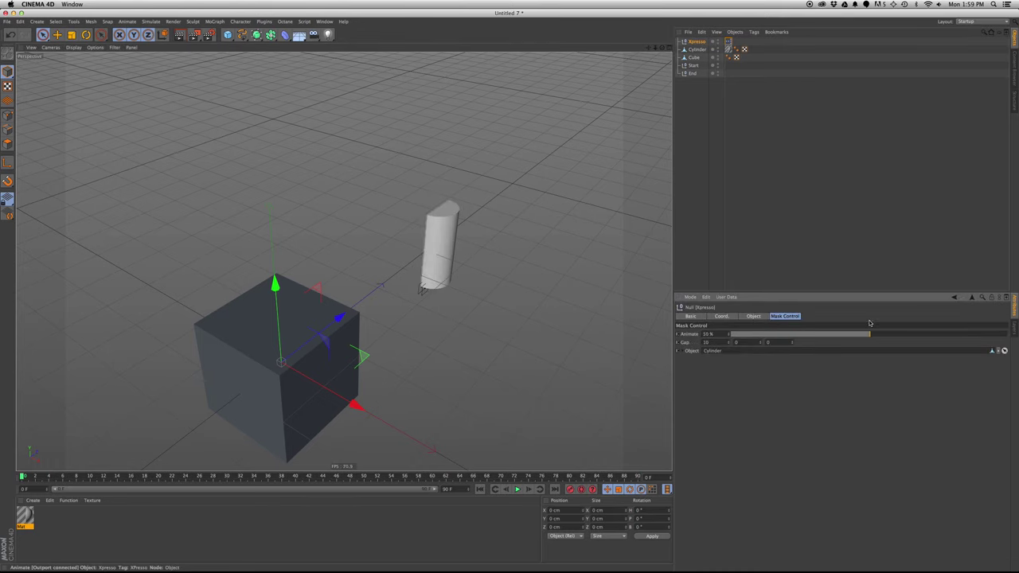
alt+drag(448, 234, 411, 258)
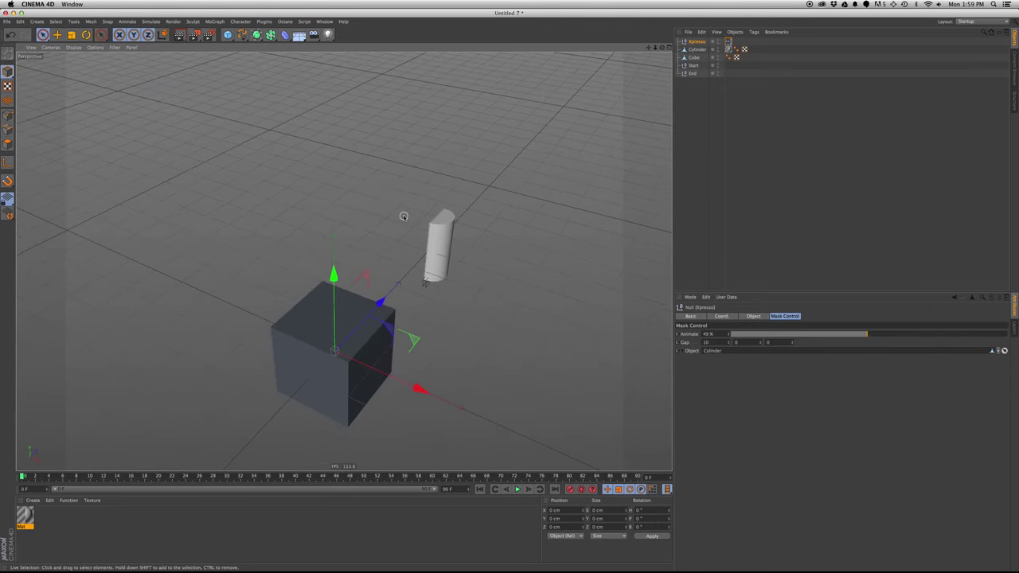
Delete the Start and End nulls from the scene and reselect the Xpresso null.
drag(703, 89, 689, 64)
key(Delete)
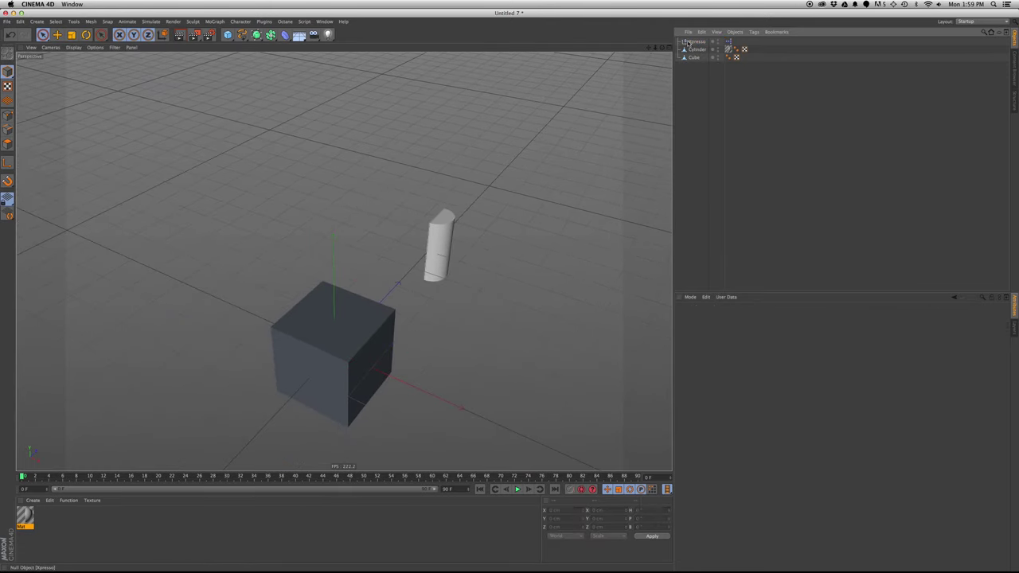
click(691, 42)
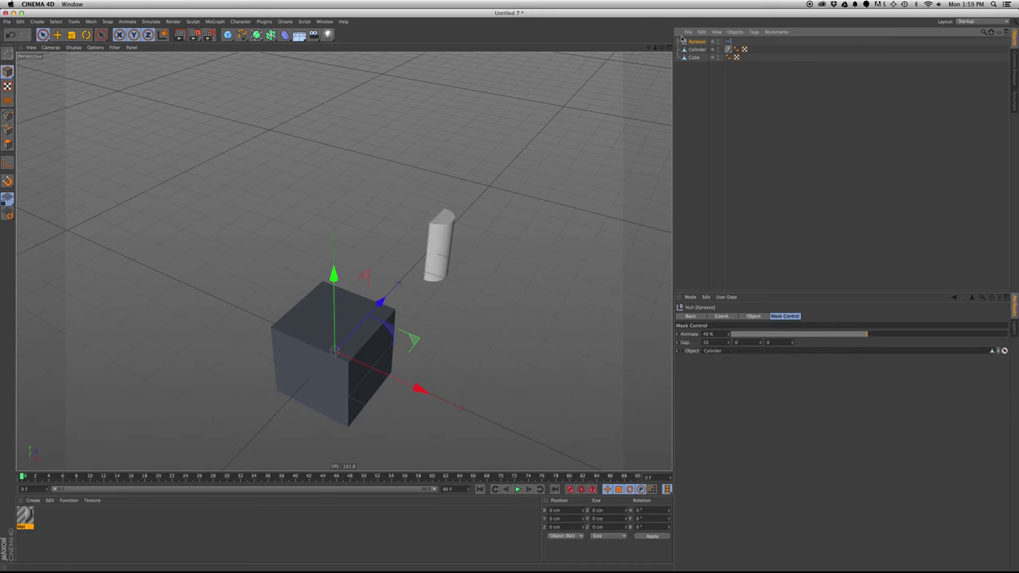